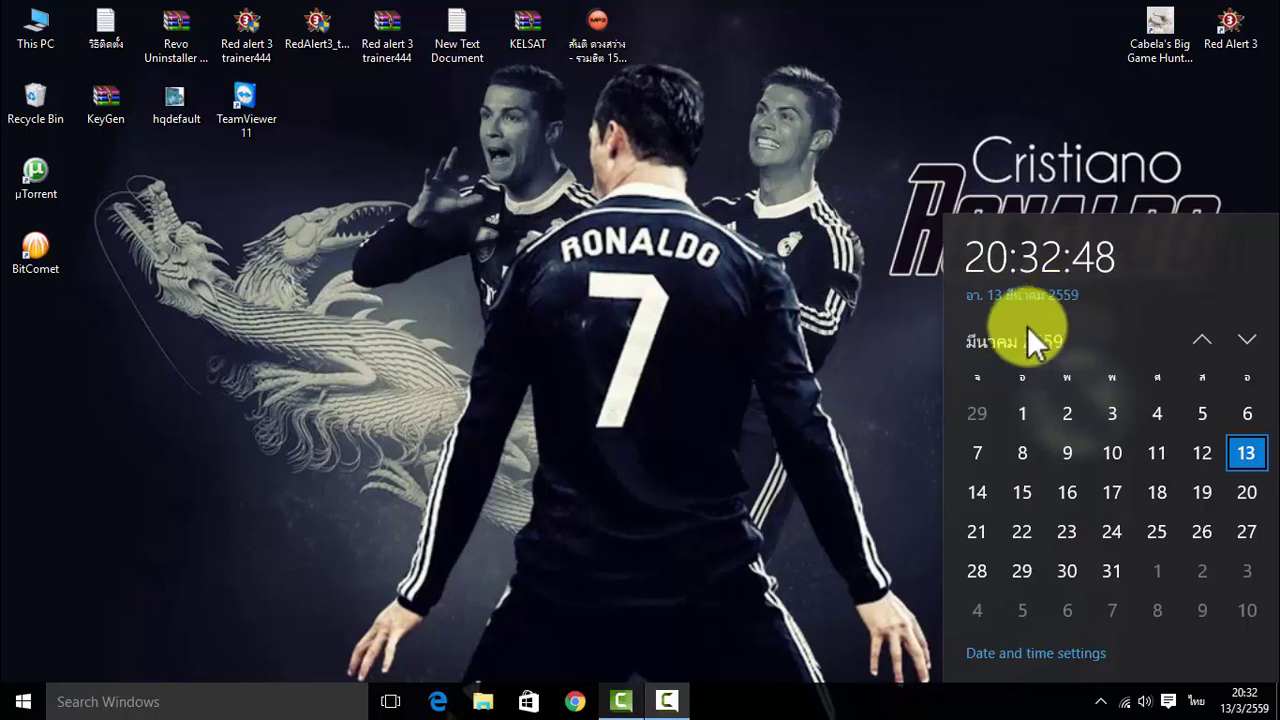
left_click(828, 316)
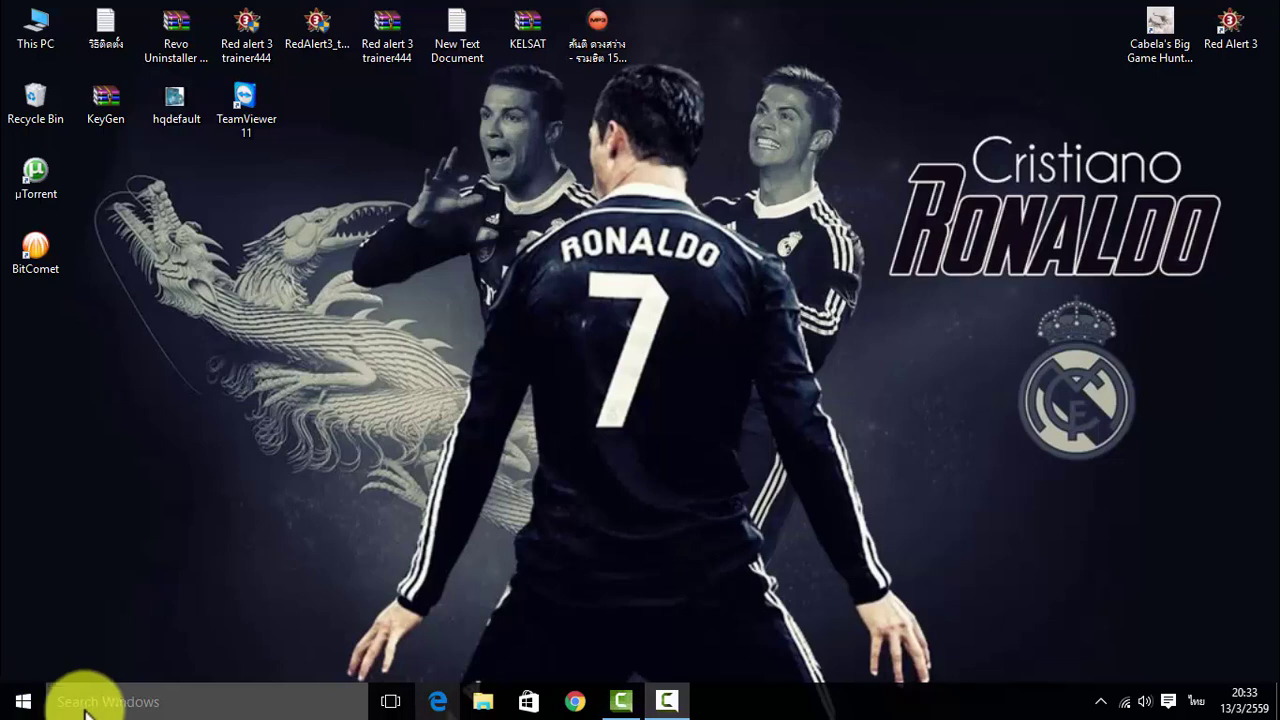
left_click(22, 704)
left_click(22, 704)
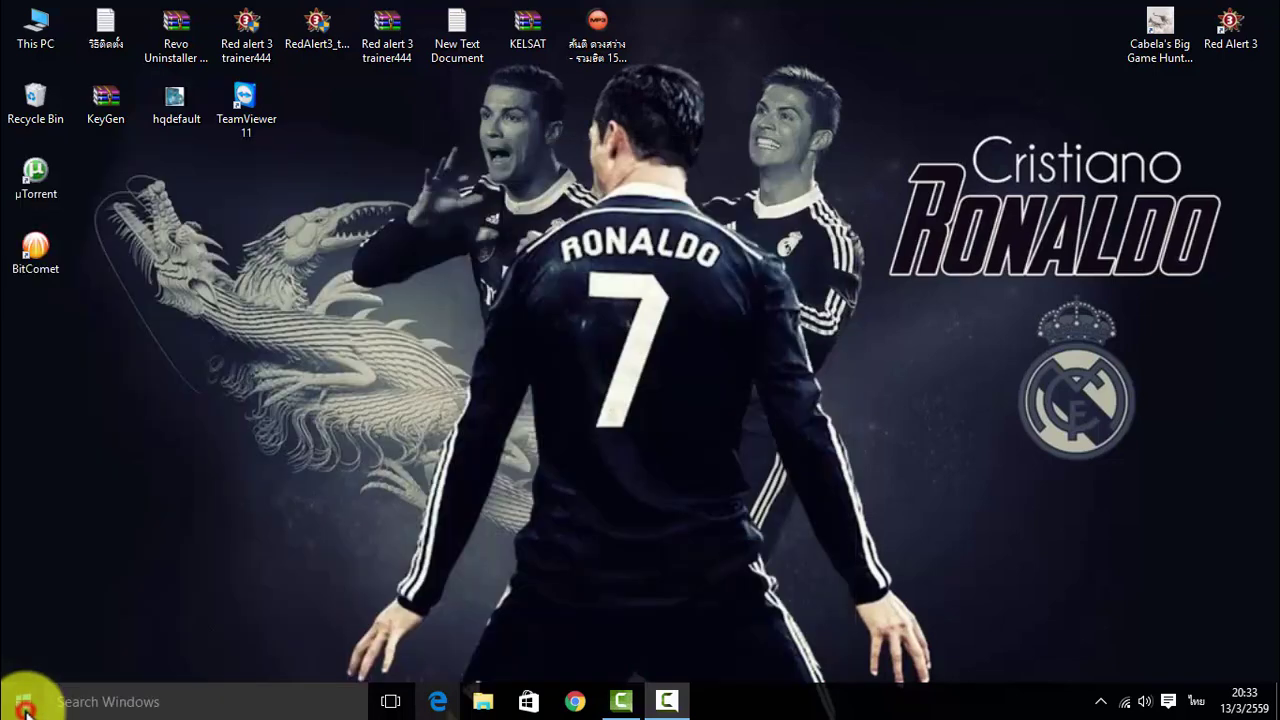
left_click_drag(250, 98, 258, 140)
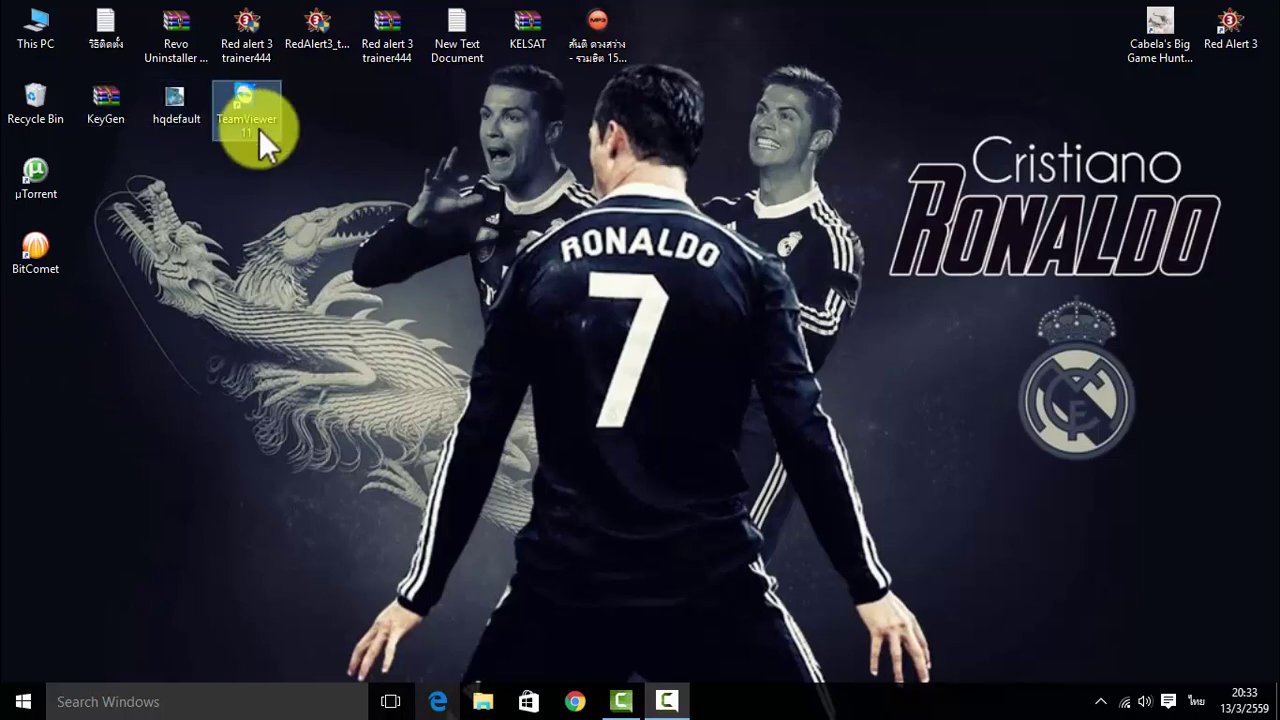
Step: Launch Revo Uninstaller Pro and allow it to make changes to the PC
left_click(21, 703)
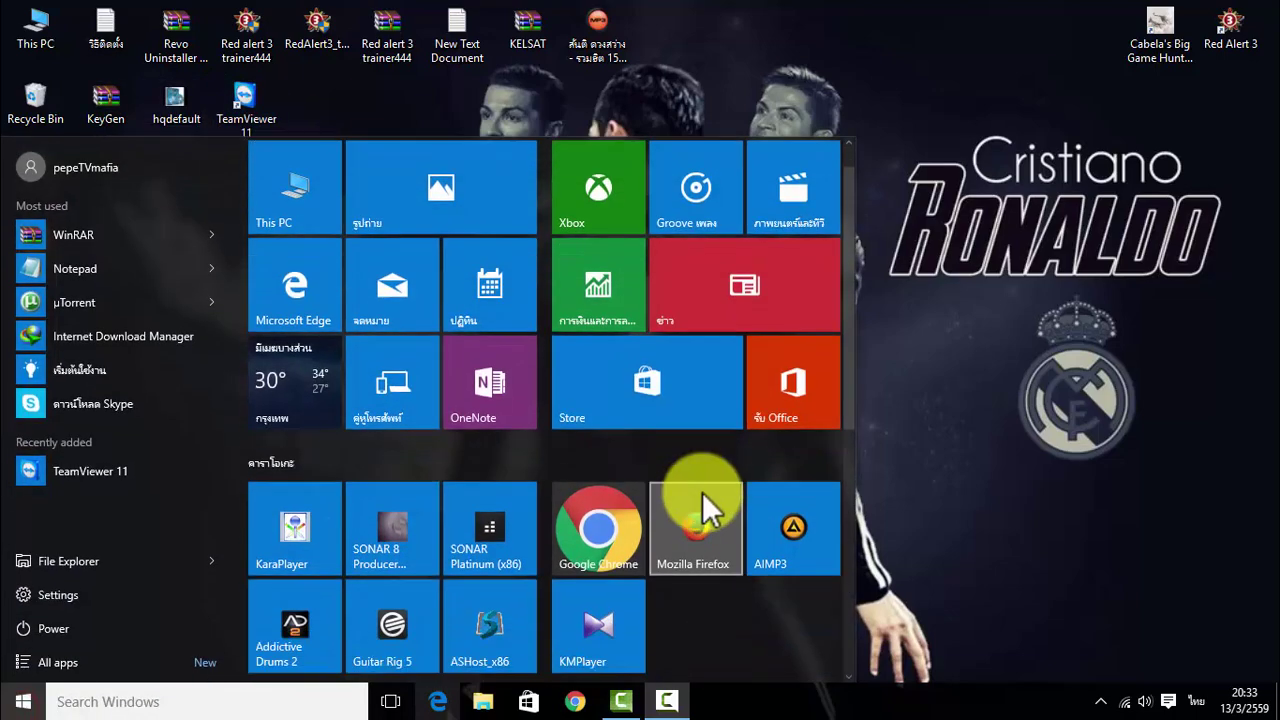
scroll(702, 492, "down", 5)
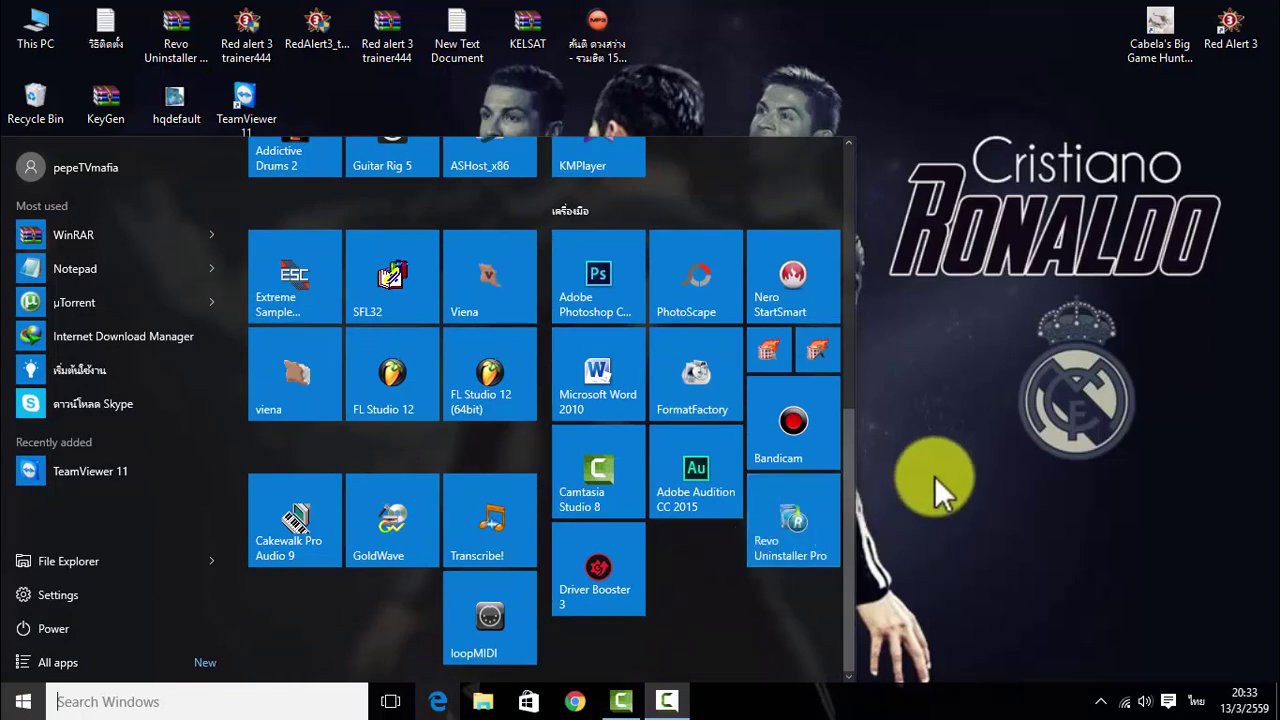
left_click(805, 535)
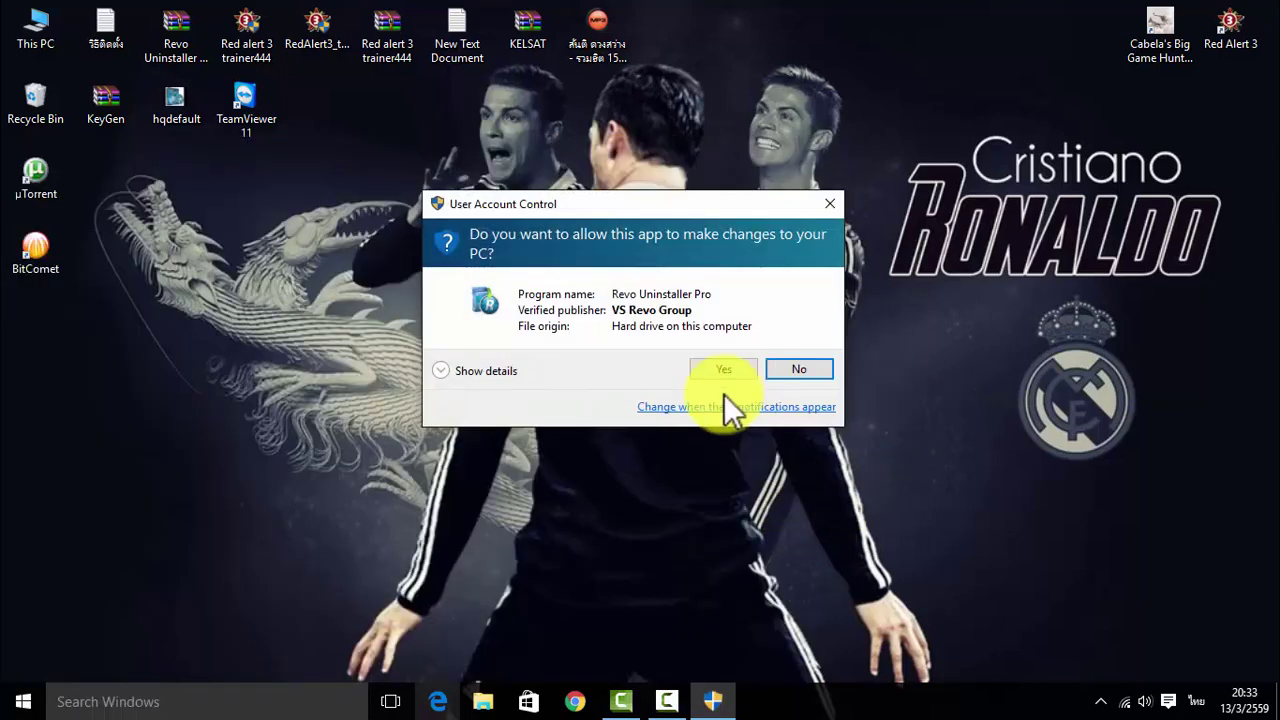
left_click(723, 369)
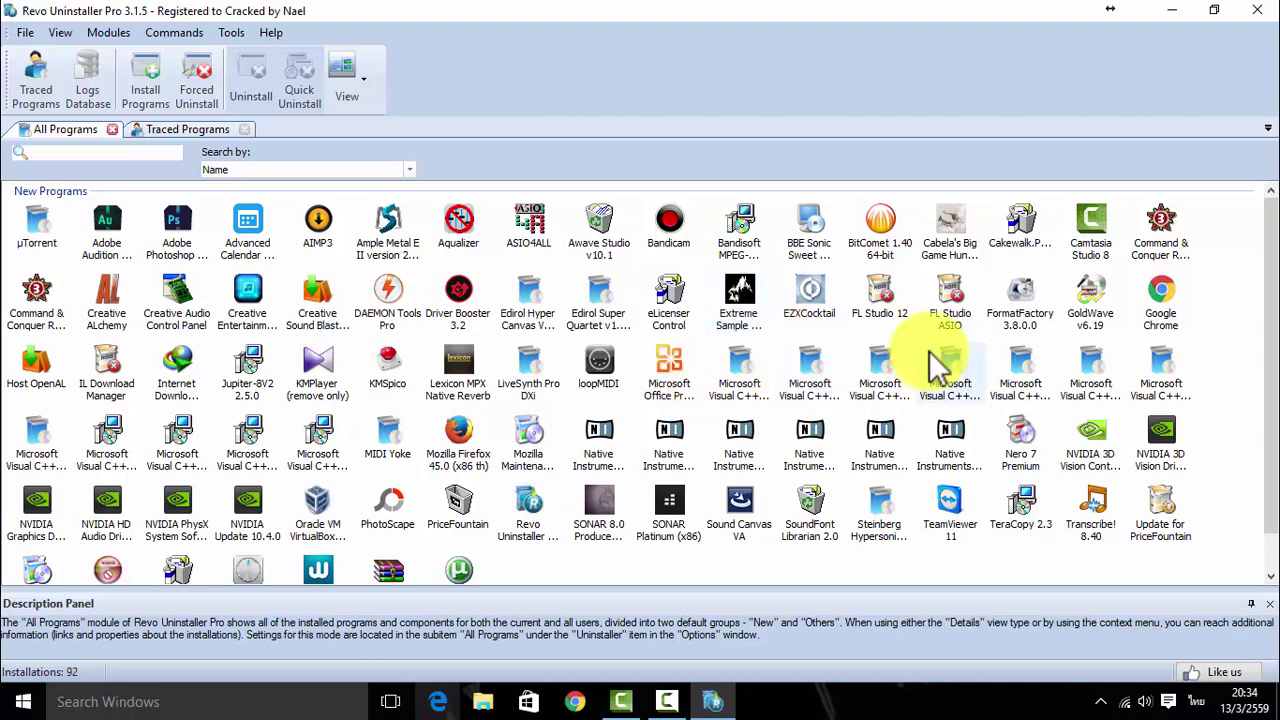
Step: Look through the list of all installed programs and check the Traced Programs view
scroll(850, 380, "down", 1)
scroll(400, 429, "up", 1)
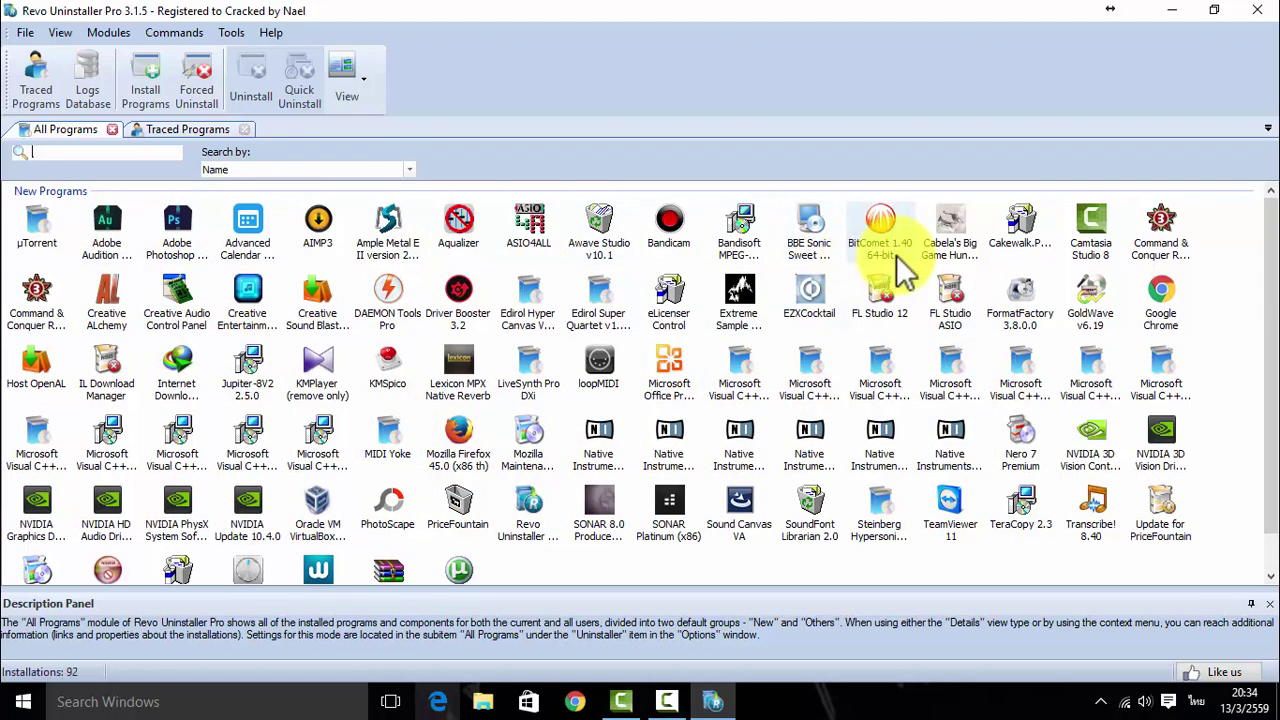
scroll(443, 414, "down", 1)
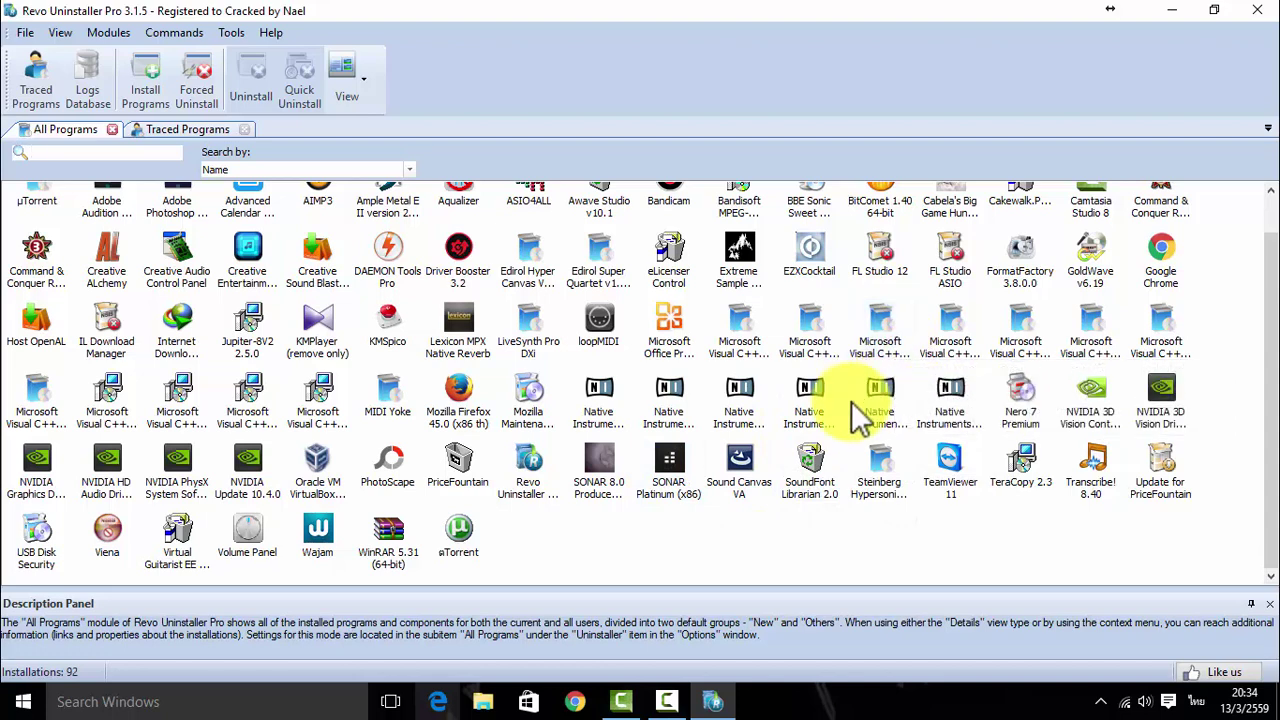
scroll(390, 250, "up", 1)
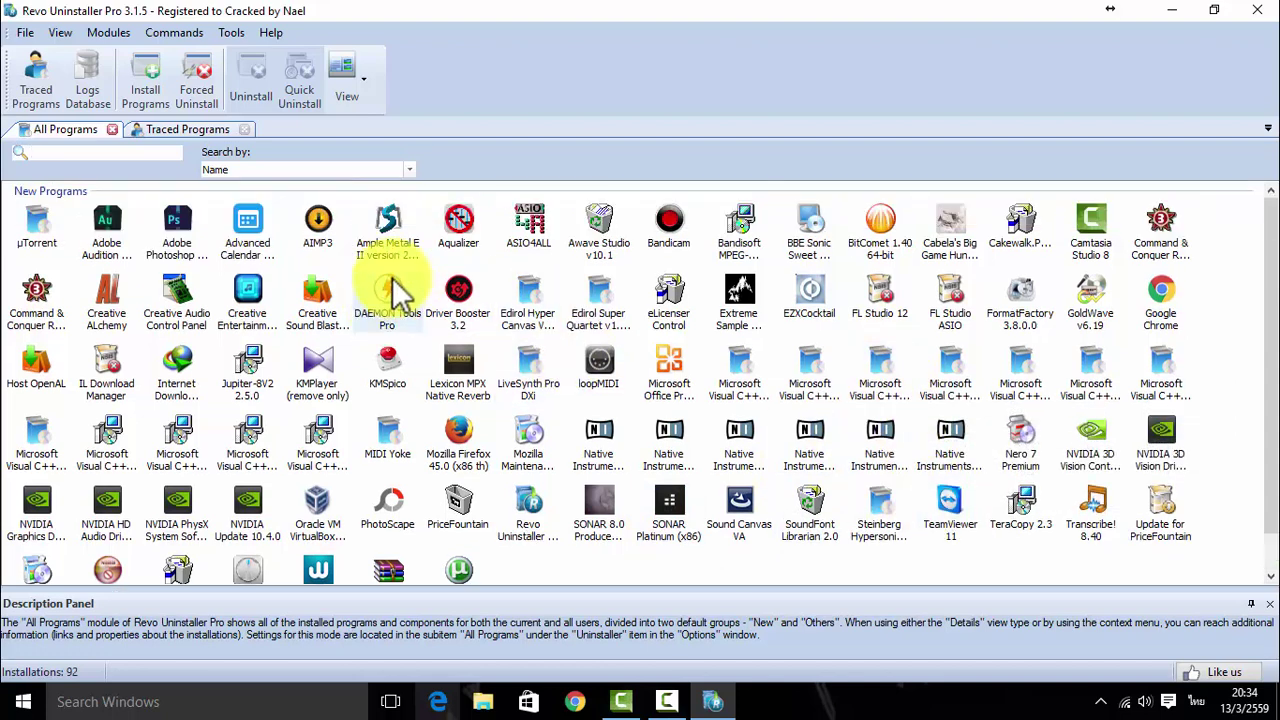
left_click(138, 128)
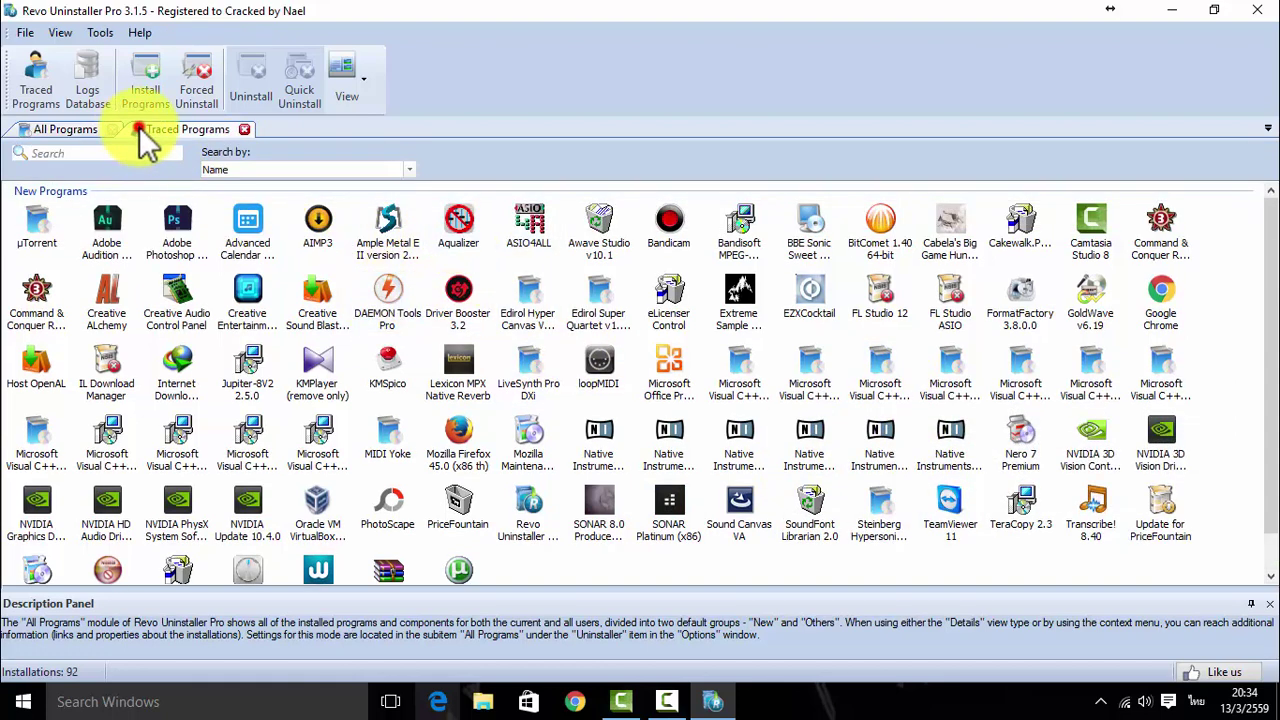
left_click(70, 128)
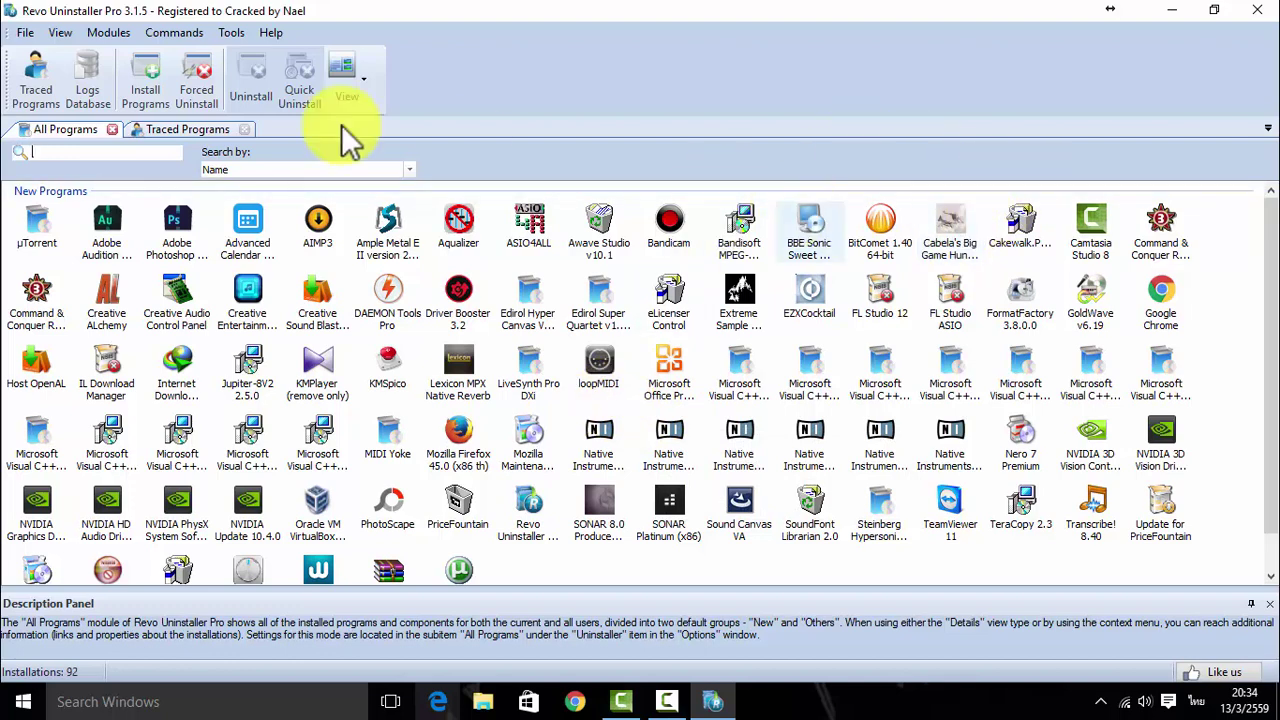
left_click(168, 130)
left_click(88, 132)
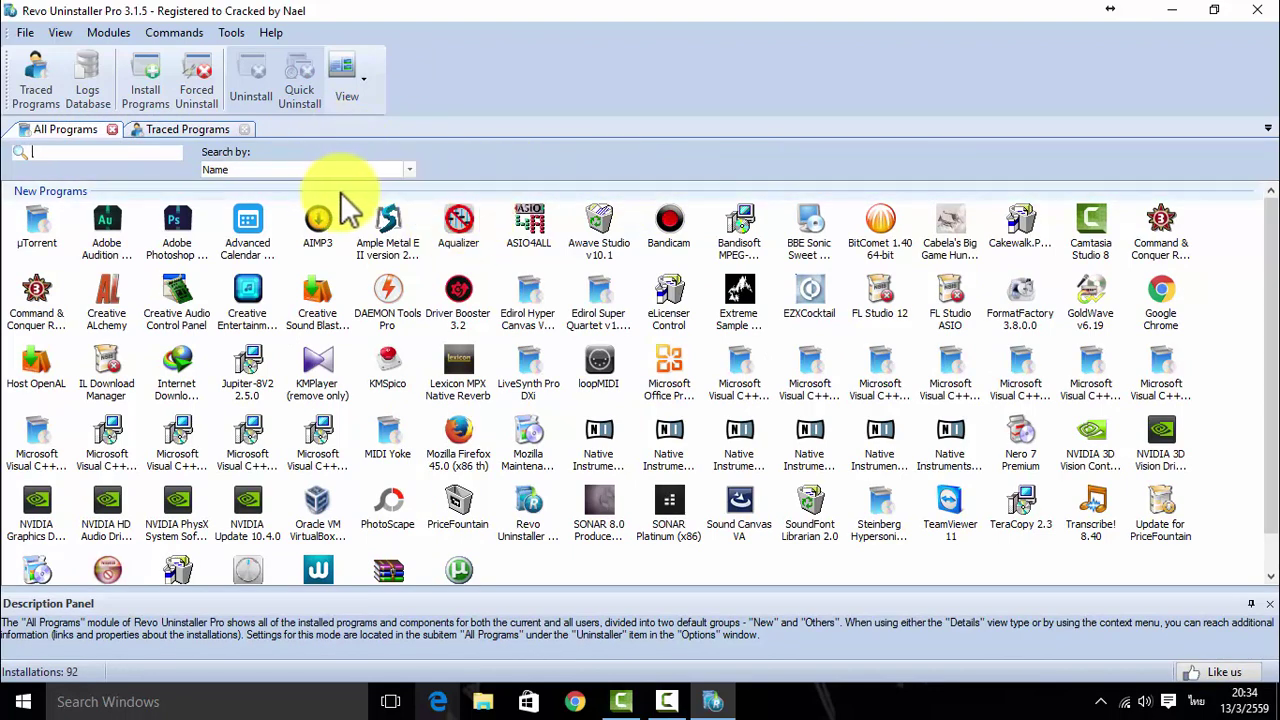
Step: Review the details of installed programs and locate TeamViewer 11 in the list
mouse_move(310, 208)
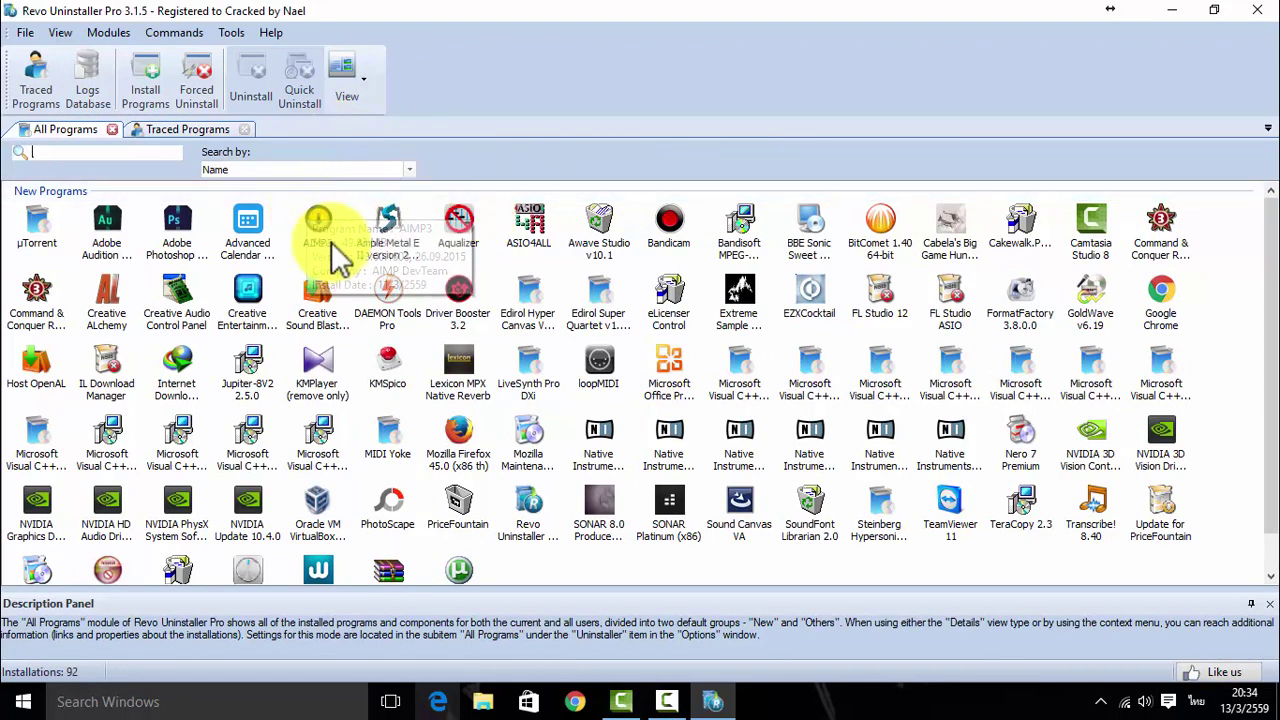
mouse_move(337, 297)
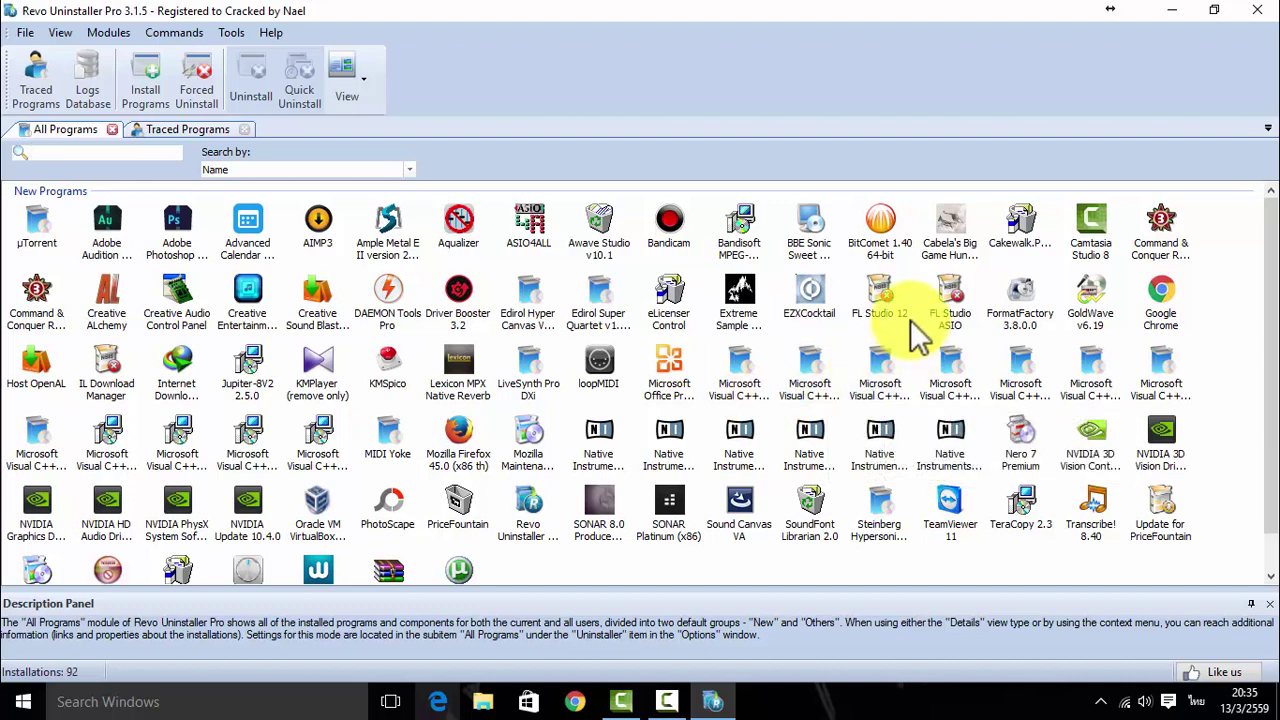
scroll(912, 325, "down", 1)
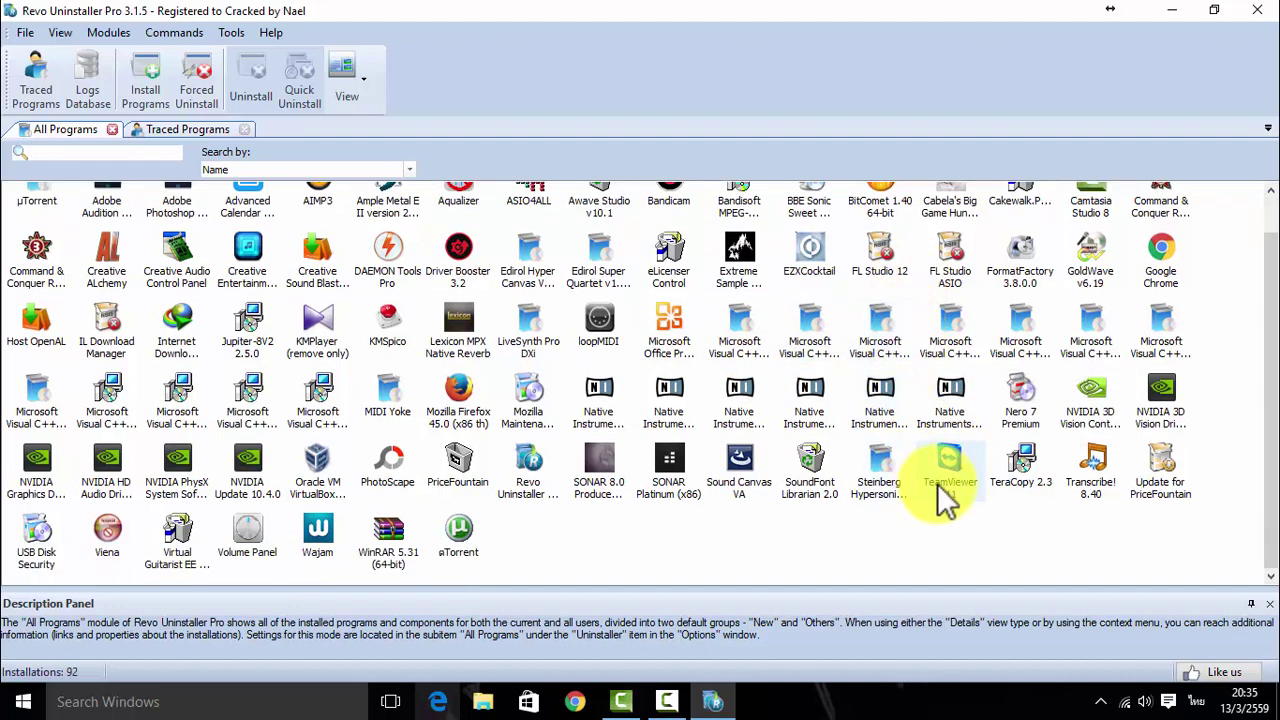
mouse_move(950, 503)
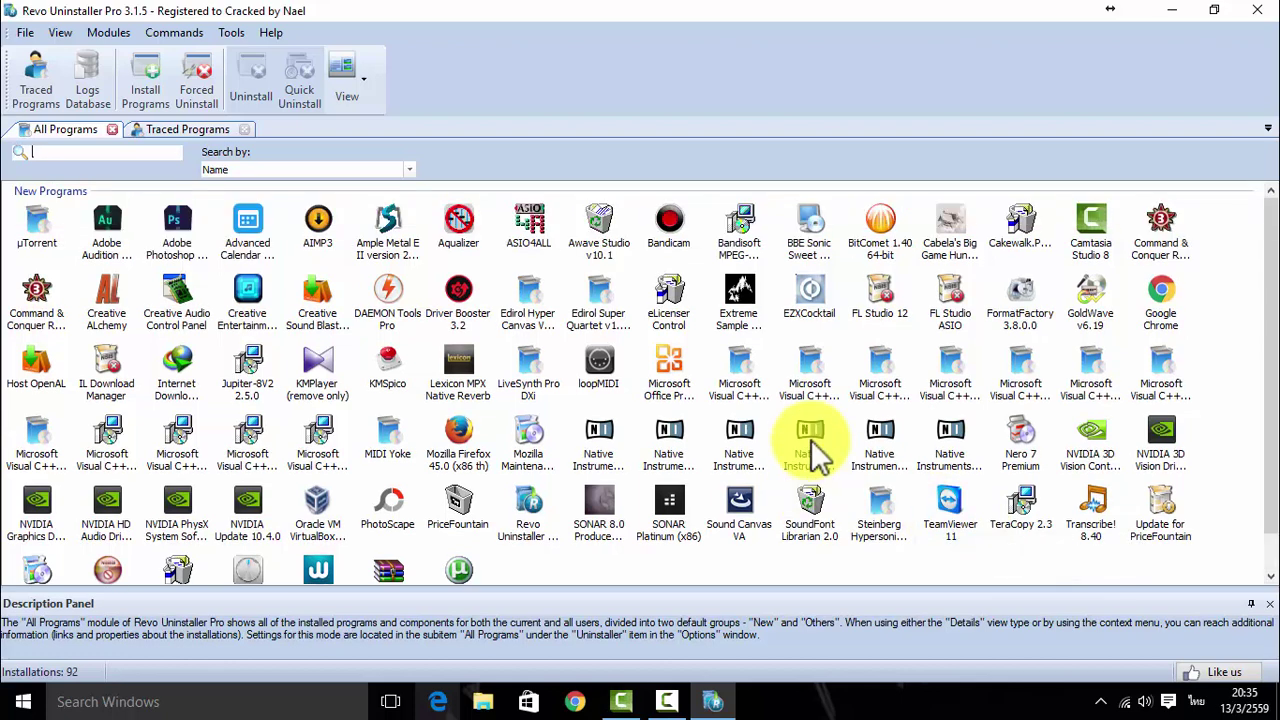
scroll(815, 447, "up", 1)
scroll(818, 456, "down", 1)
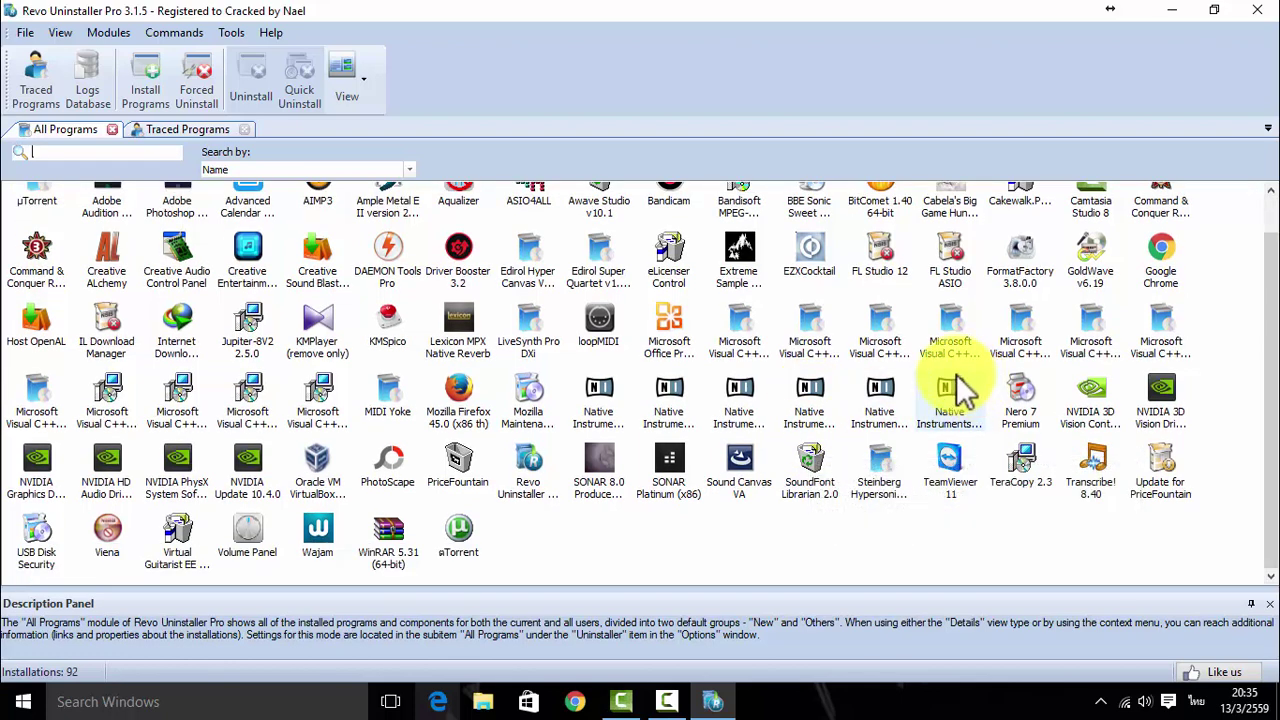
mouse_move(966, 386)
scroll(950, 385, "up", 1)
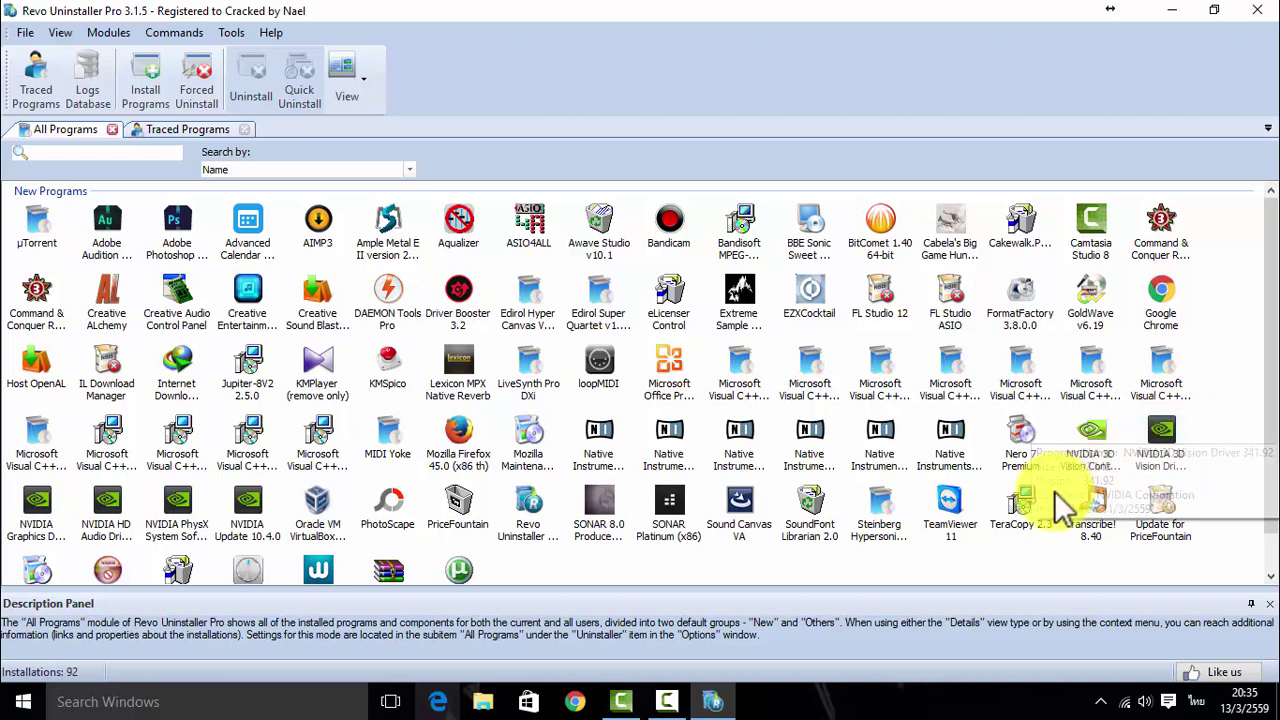
mouse_move(962, 528)
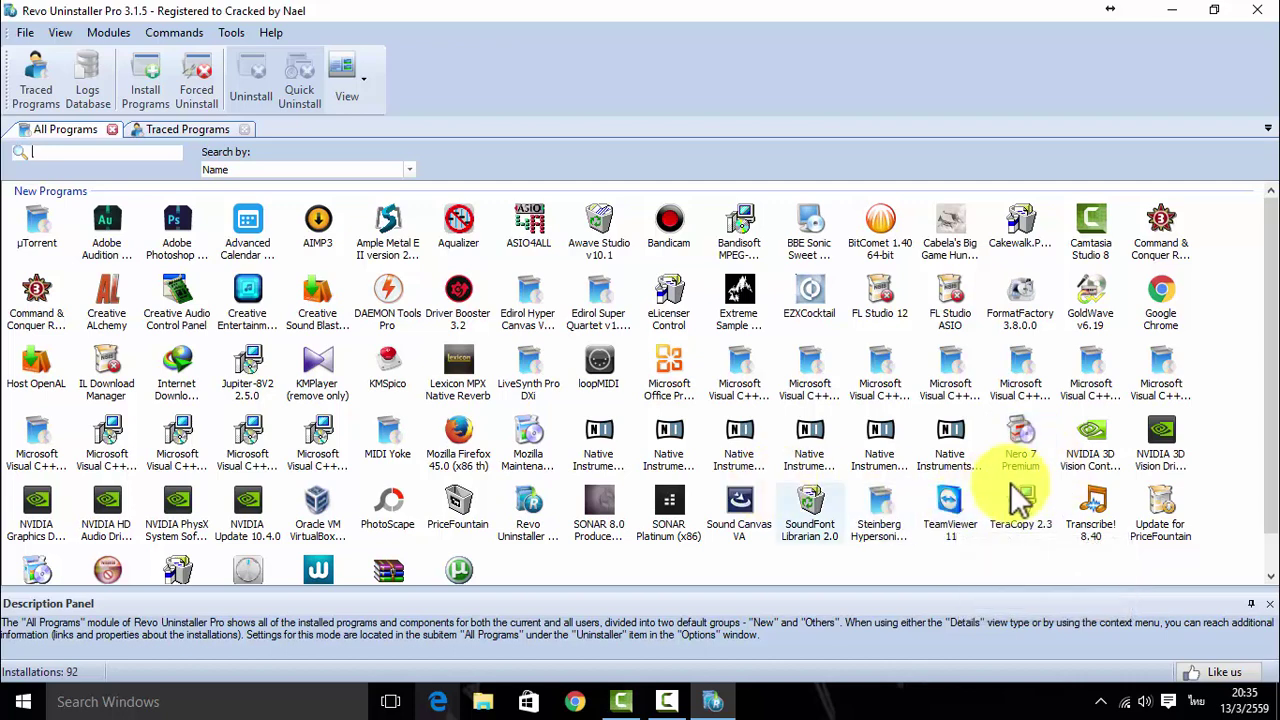
Step: Start uninstalling TeamViewer 11 and move the uninstall window aside while the backups run
left_click(950, 497)
right_click(950, 505)
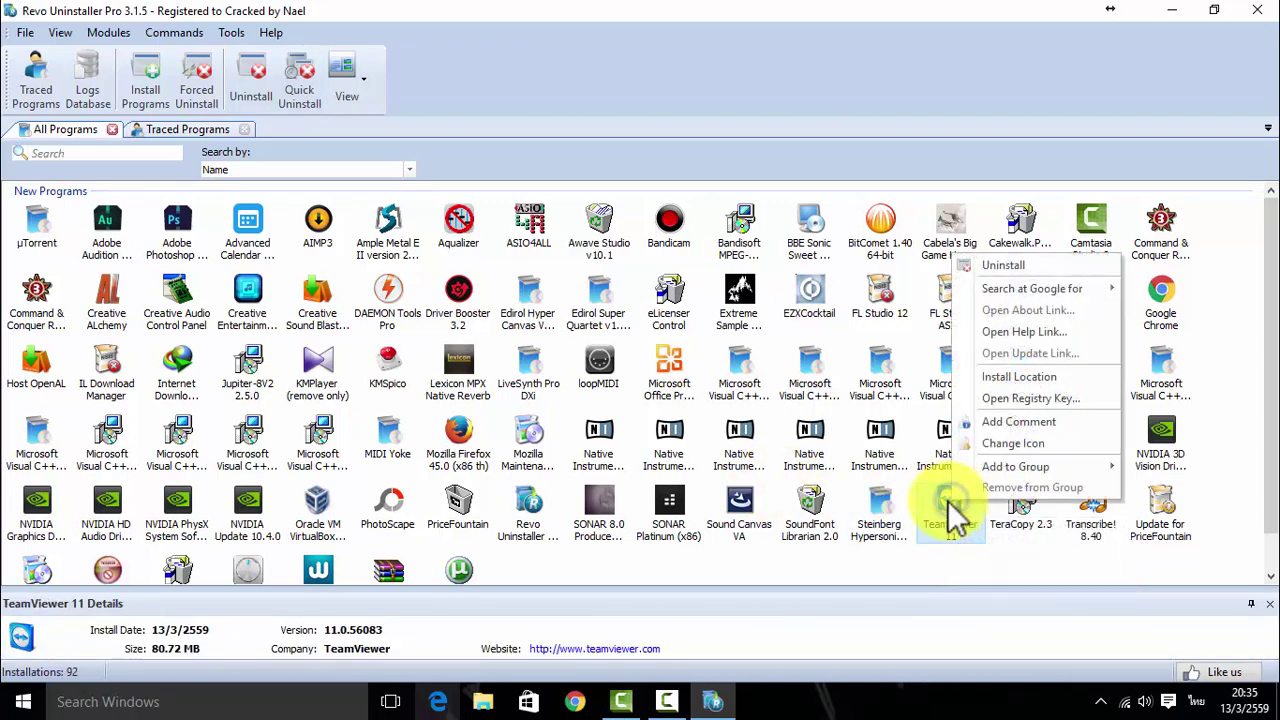
left_click(1008, 266)
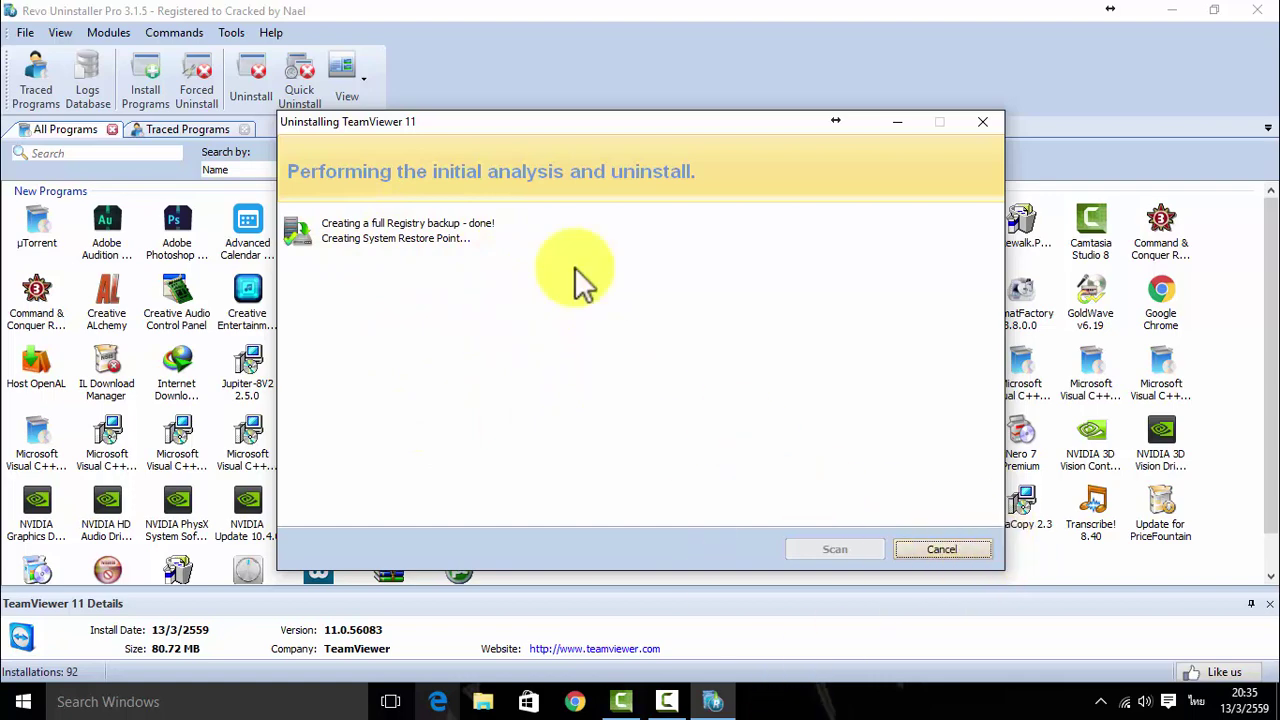
left_click_drag(428, 130, 363, 118)
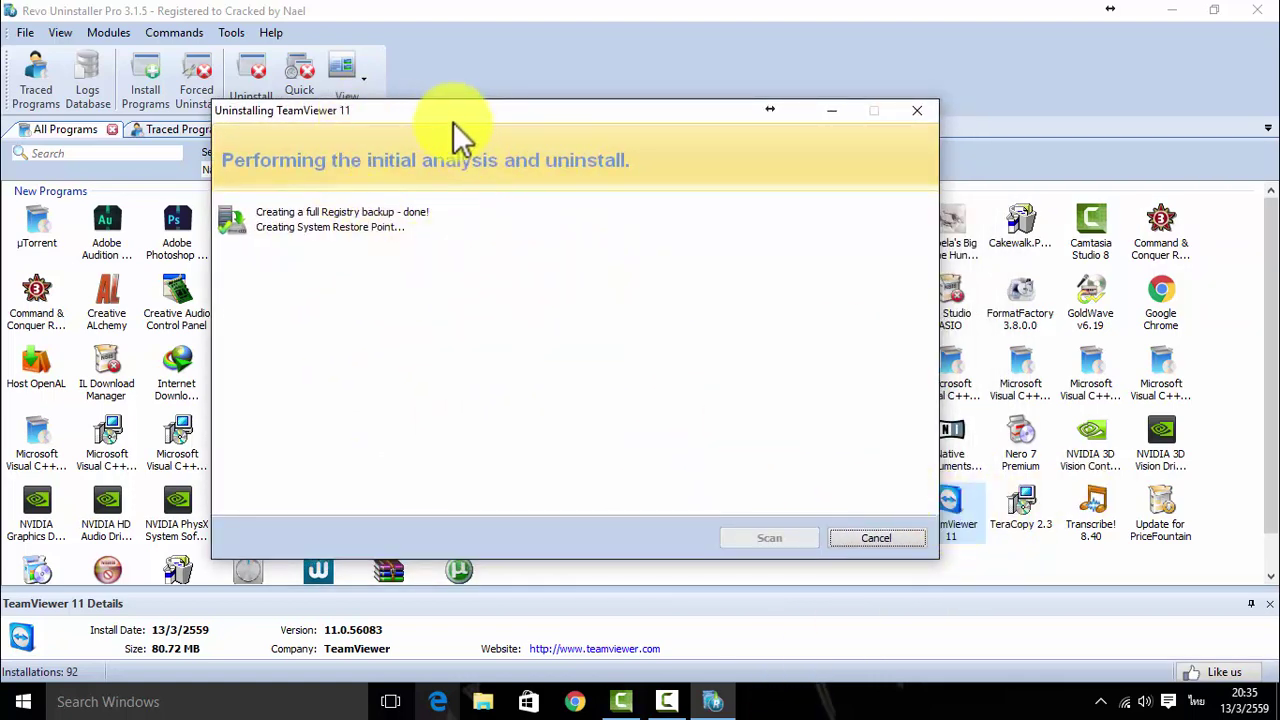
mouse_move(453, 122)
left_mouse_down()
mouse_move(411, 122)
mouse_move(448, 132)
left_mouse_up()
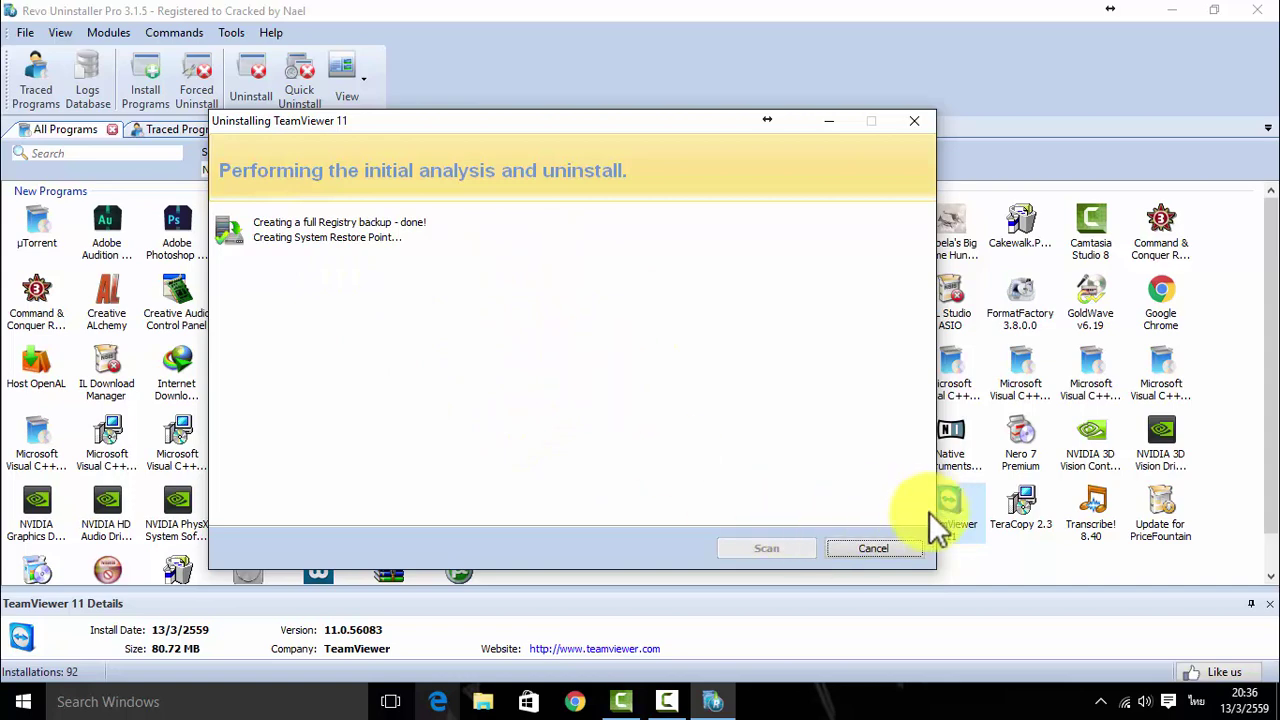
left_click_drag(388, 127, 341, 84)
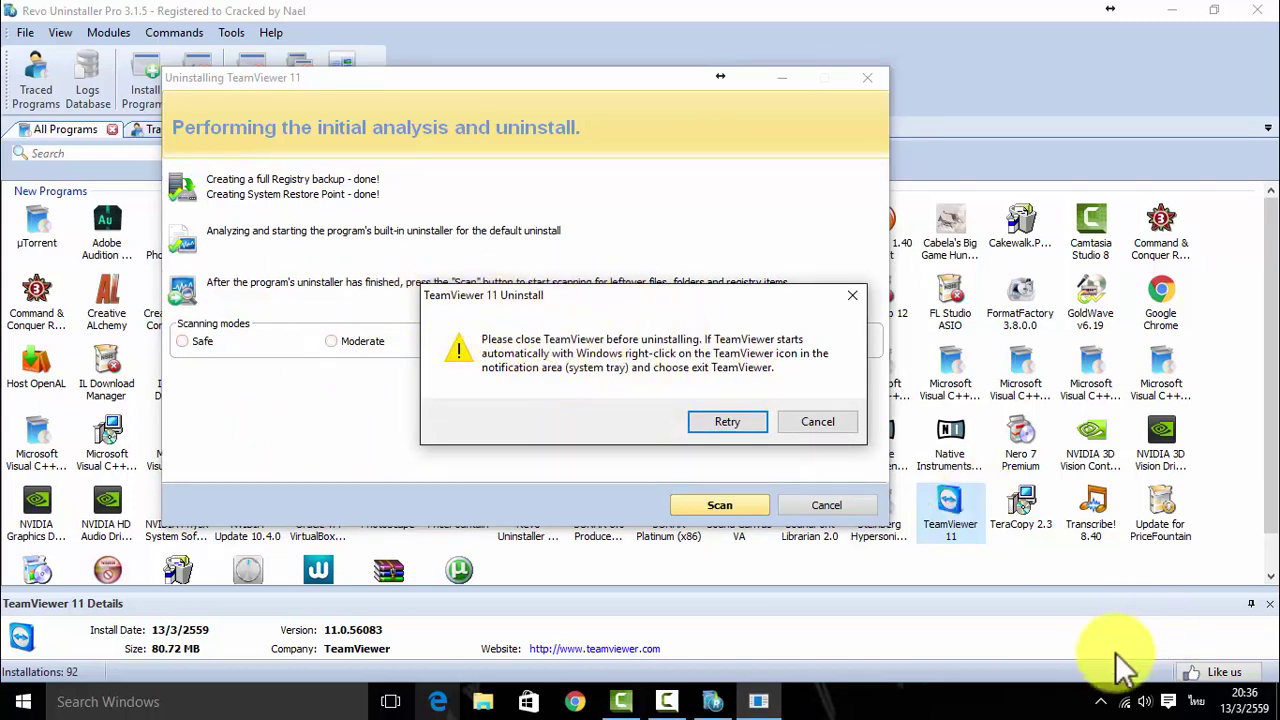
Step: Check the notification area for TeamViewer, retry its built-in uninstaller, and run the uninstall with the Remove settings option
left_click(1101, 701)
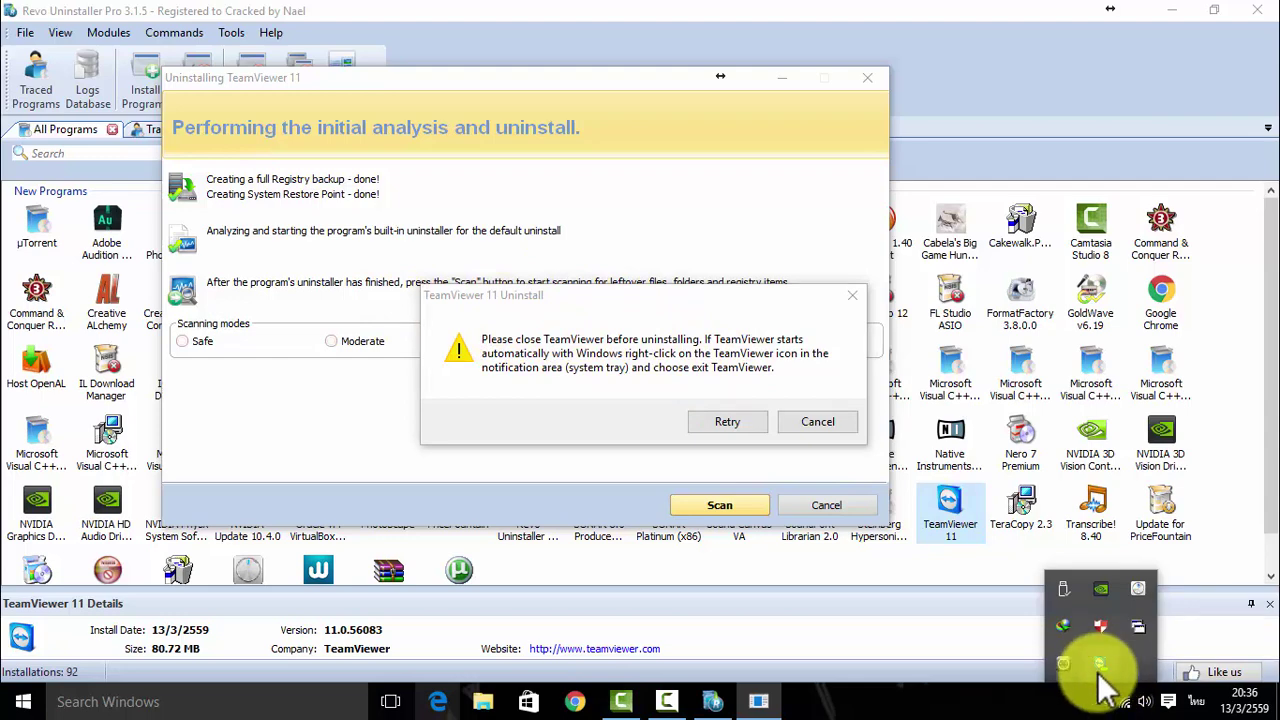
left_click(724, 425)
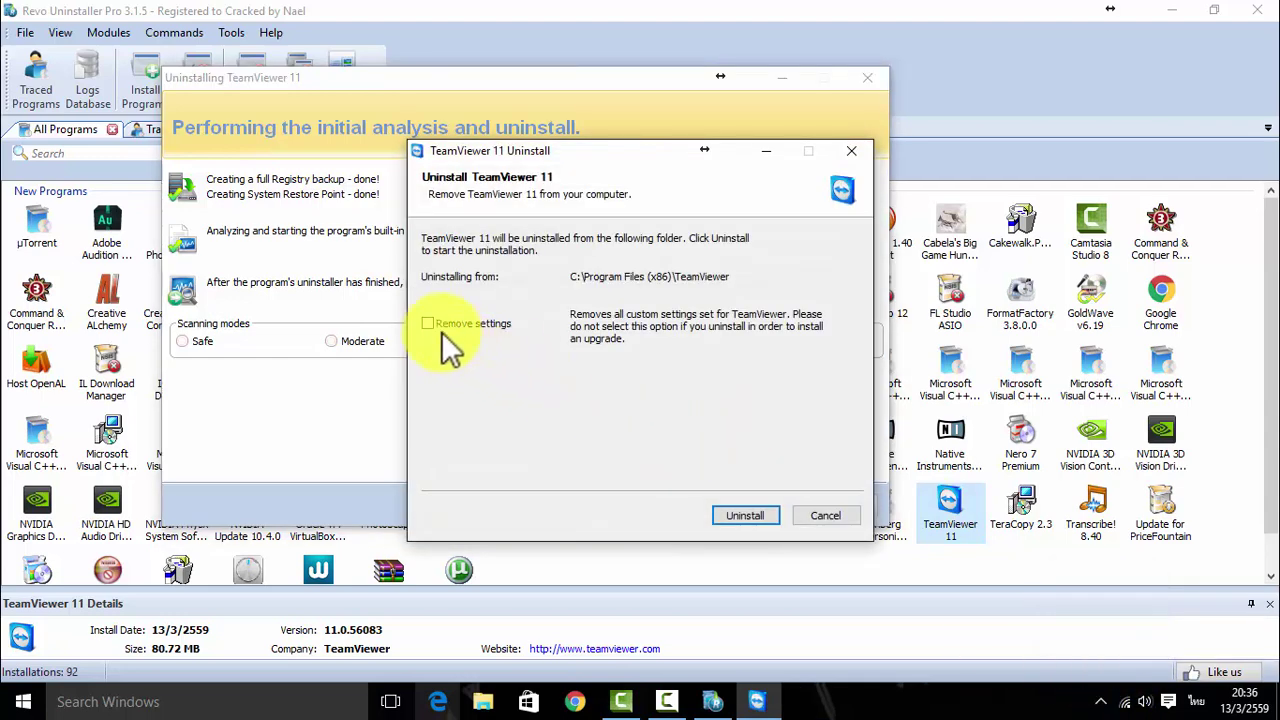
left_click(439, 327)
left_click(750, 514)
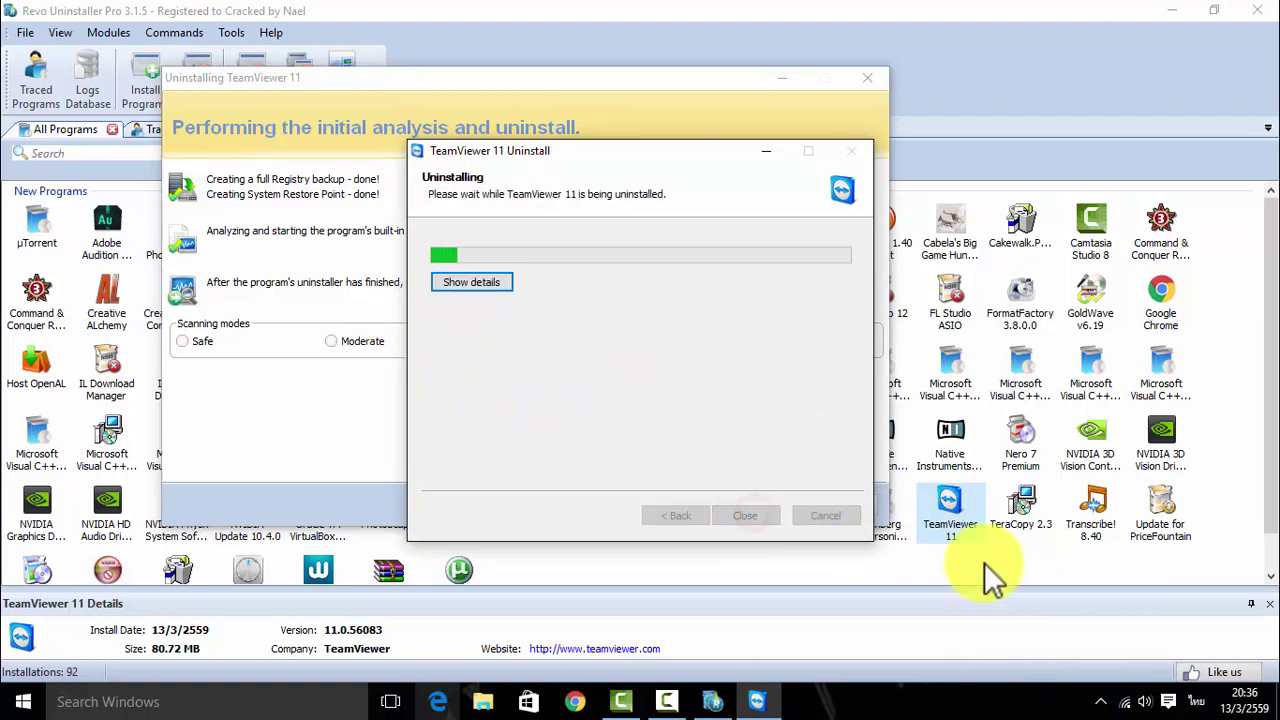
Step: Close the TeamViewer uninstall web page and the finished TeamViewer 11 uninstaller
left_click(1101, 701)
left_click(641, 365)
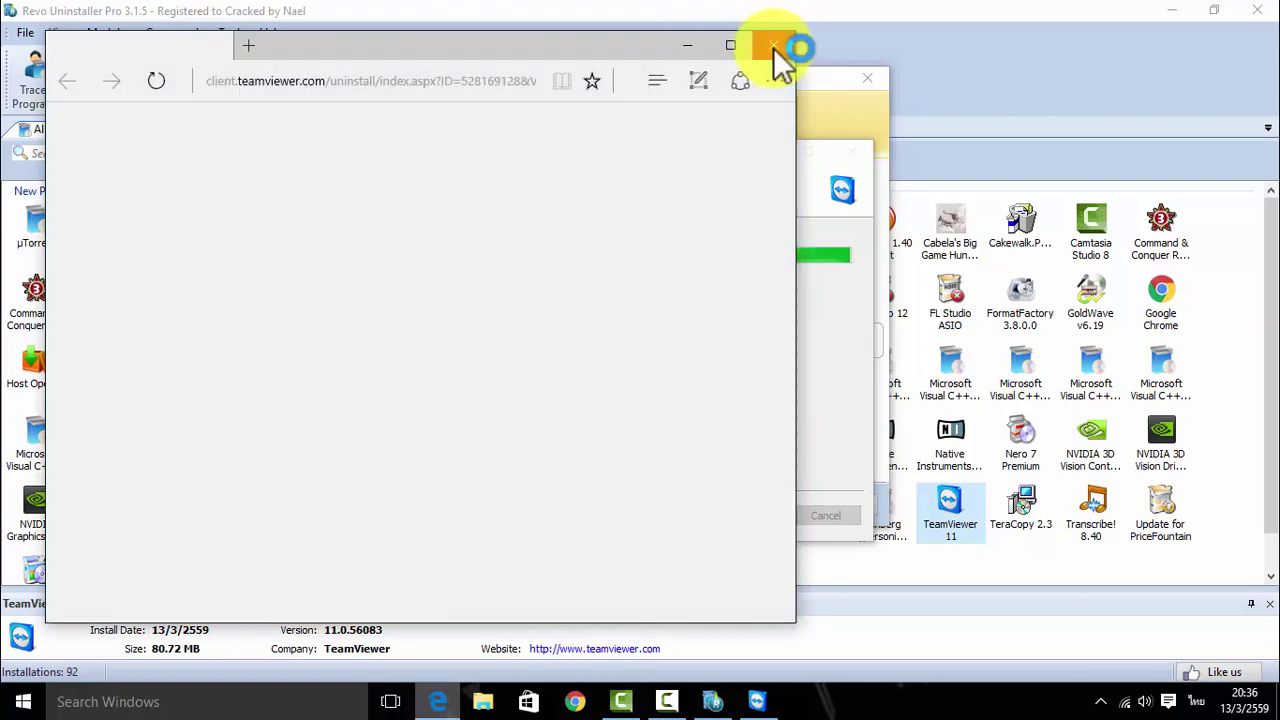
left_click(773, 45)
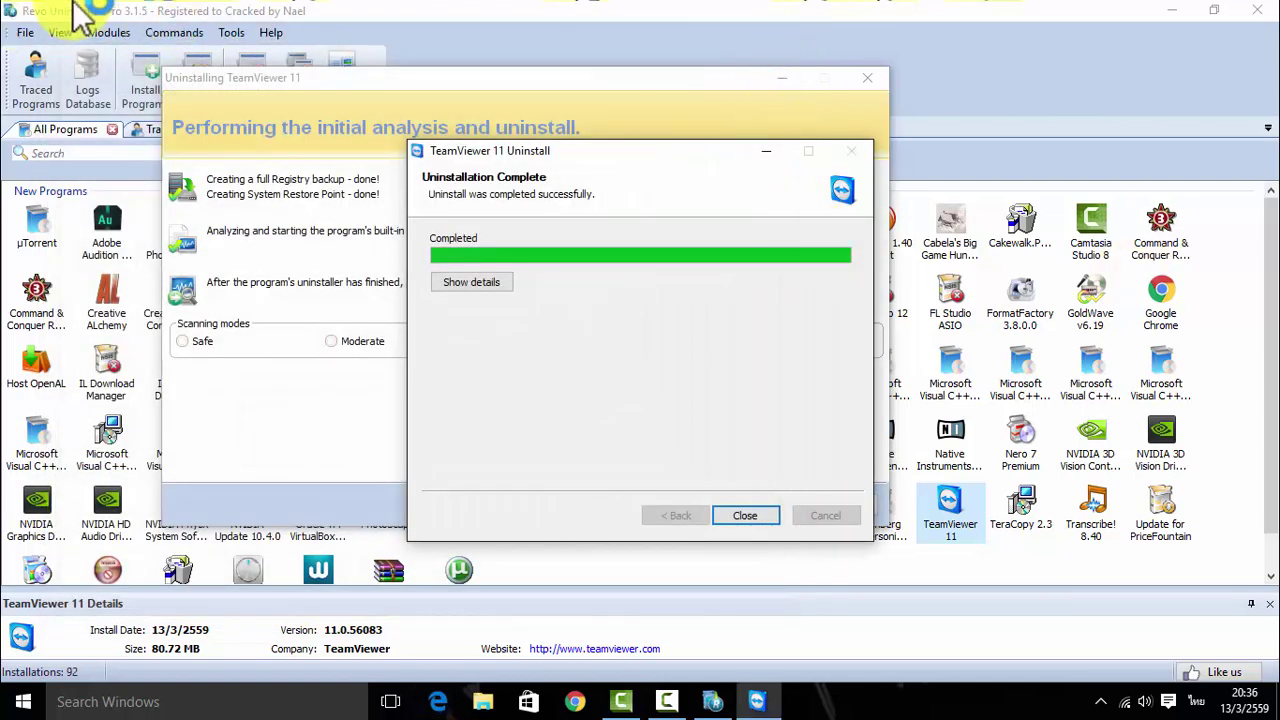
left_click(745, 516)
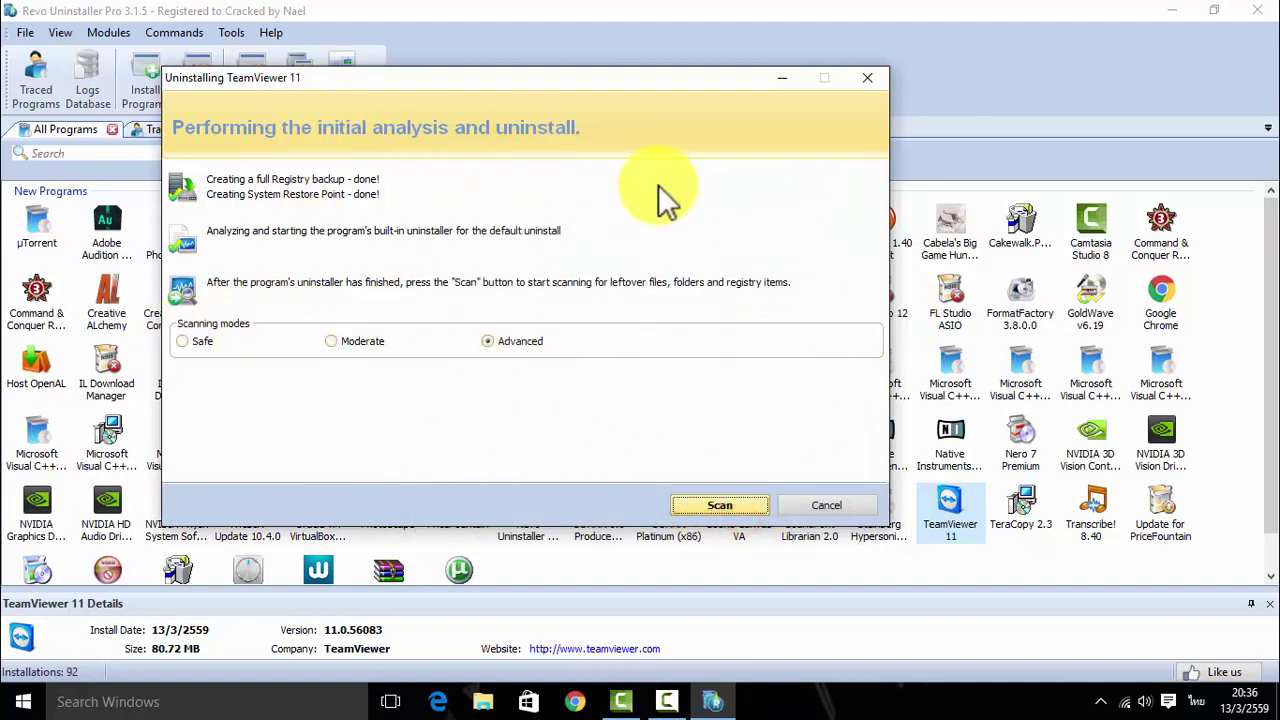
Step: Scan for TeamViewer 11 leftovers with the Advanced scanning mode, repositioning the uninstall window
left_click_drag(282, 76, 483, 72)
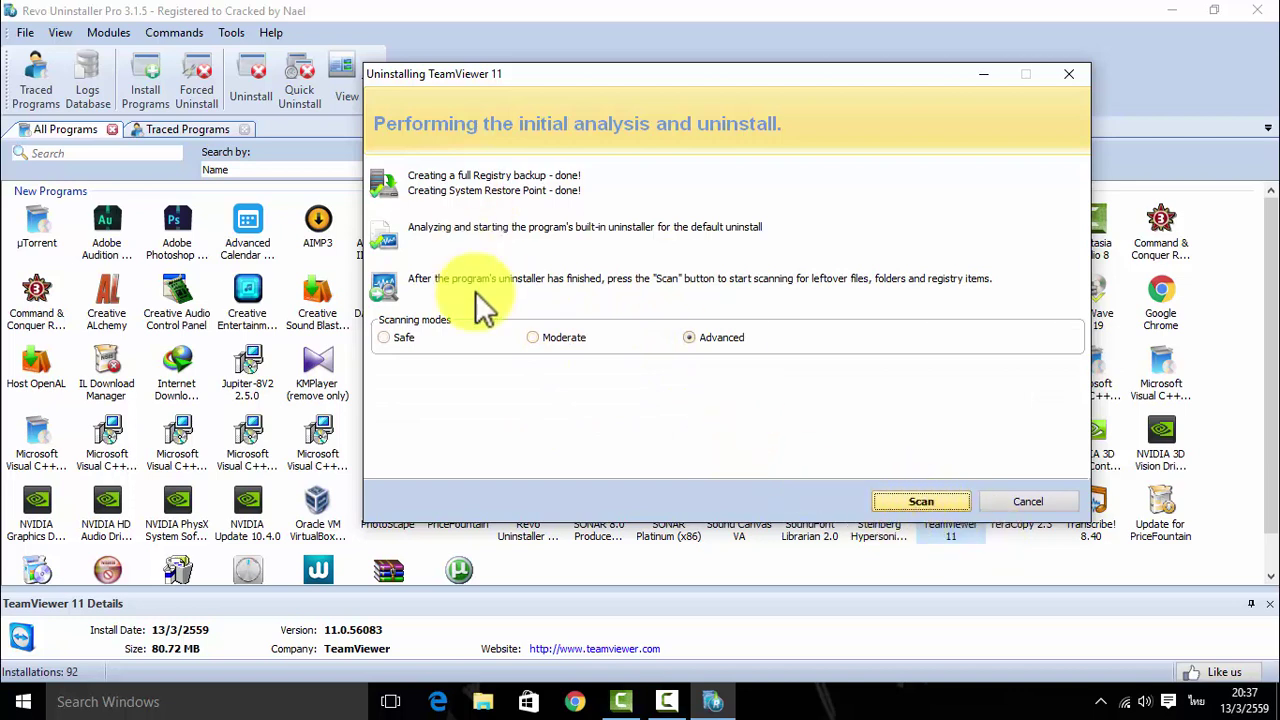
left_click(935, 501)
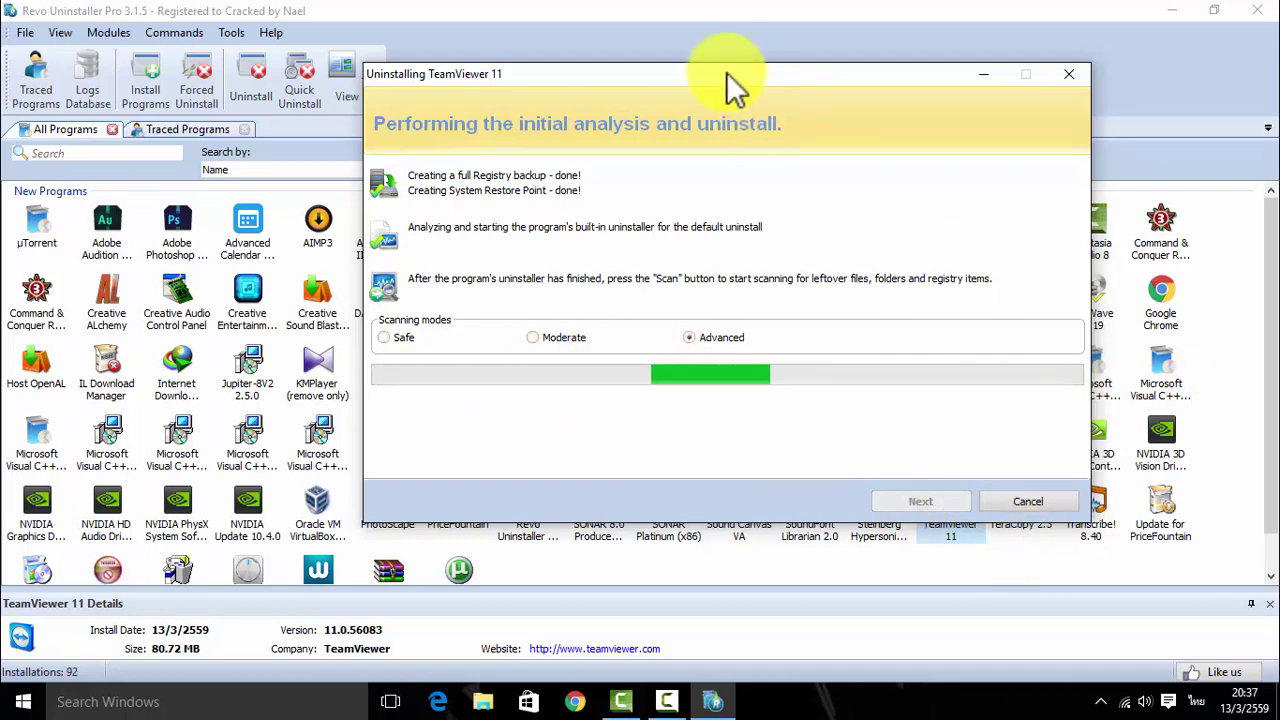
left_click_drag(726, 72, 538, 44)
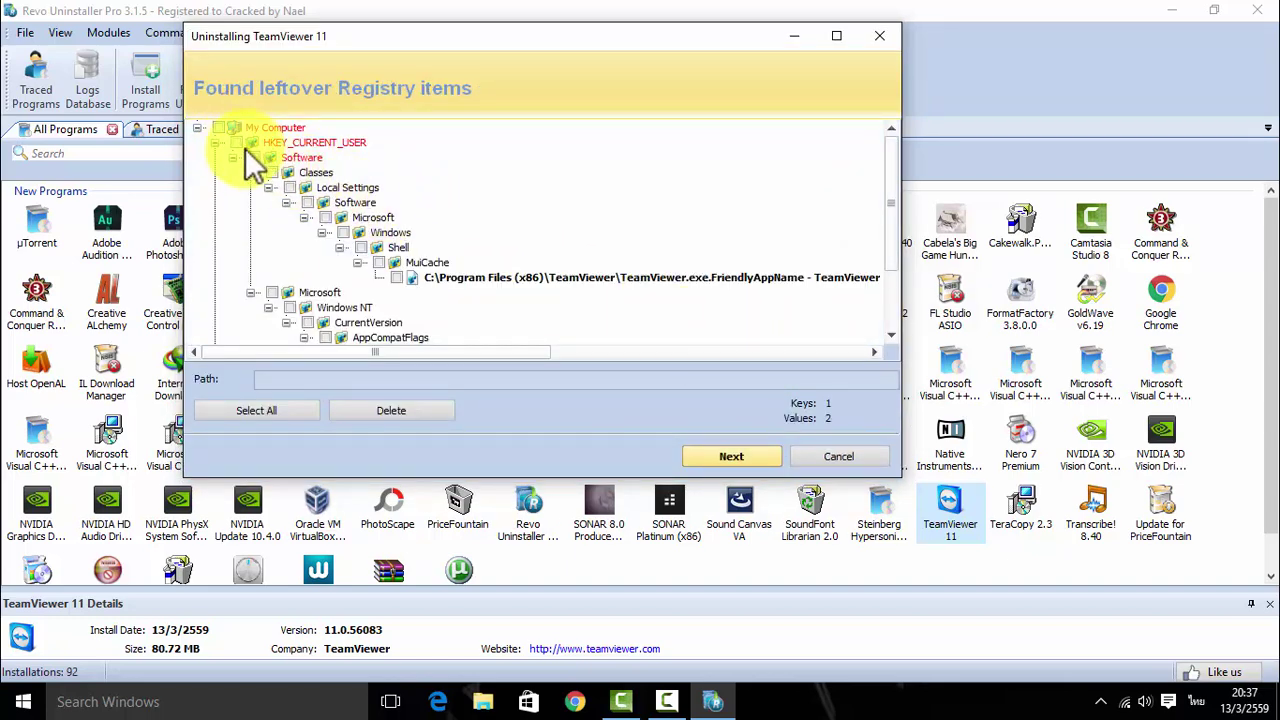
Step: Review and select all leftover registry items, but continue to the leftover files and folders, skipping the registry deletion
left_click_drag(475, 354, 528, 356)
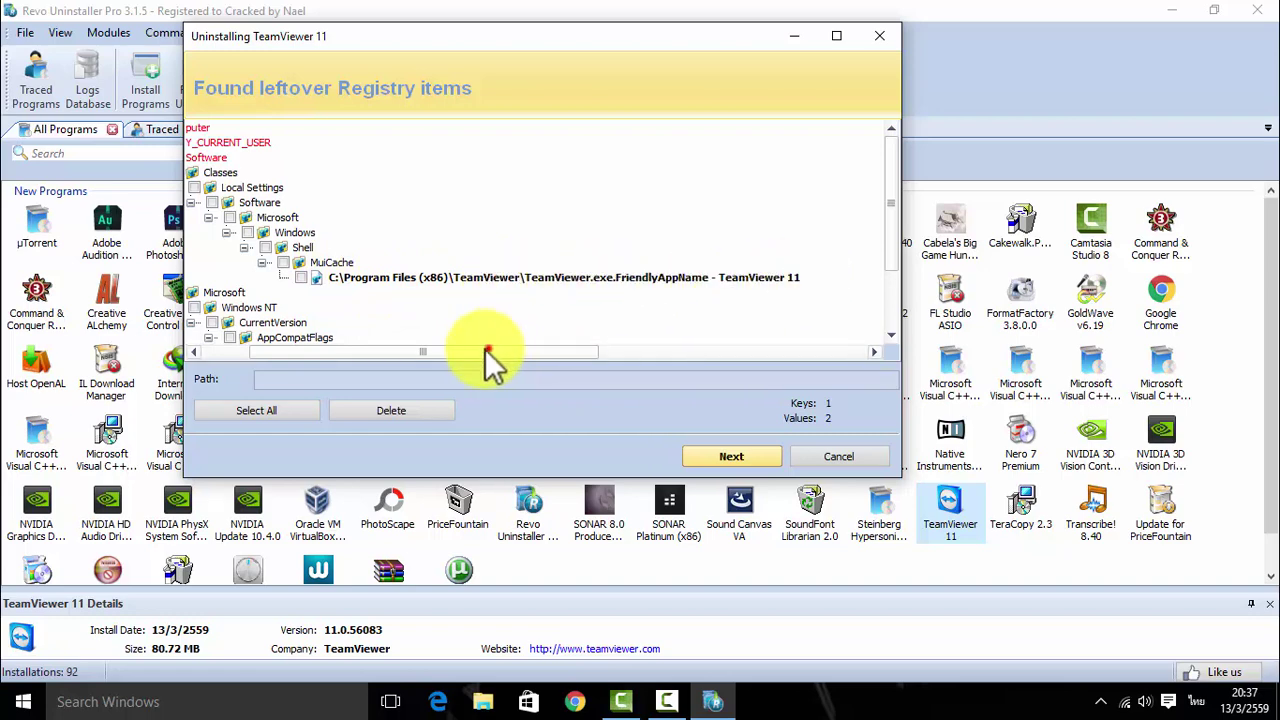
left_click_drag(487, 352, 406, 279)
scroll(400, 265, "down", 2)
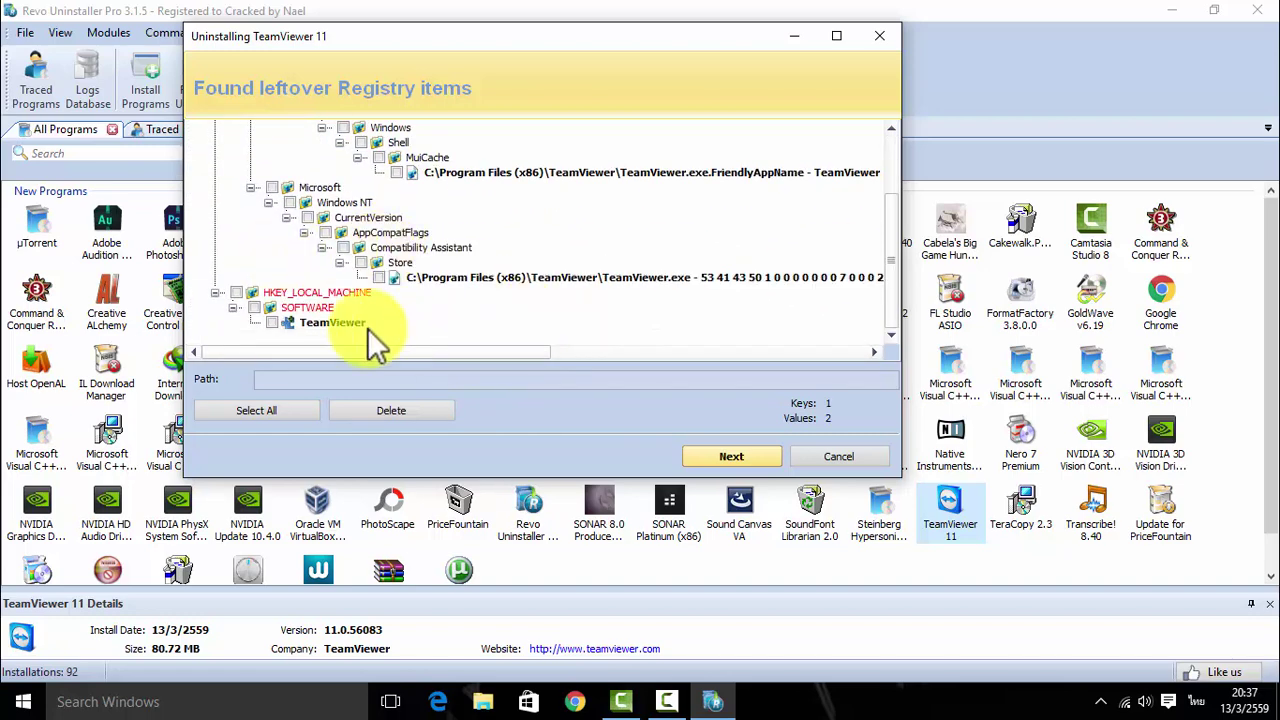
scroll(368, 320, "up", 2)
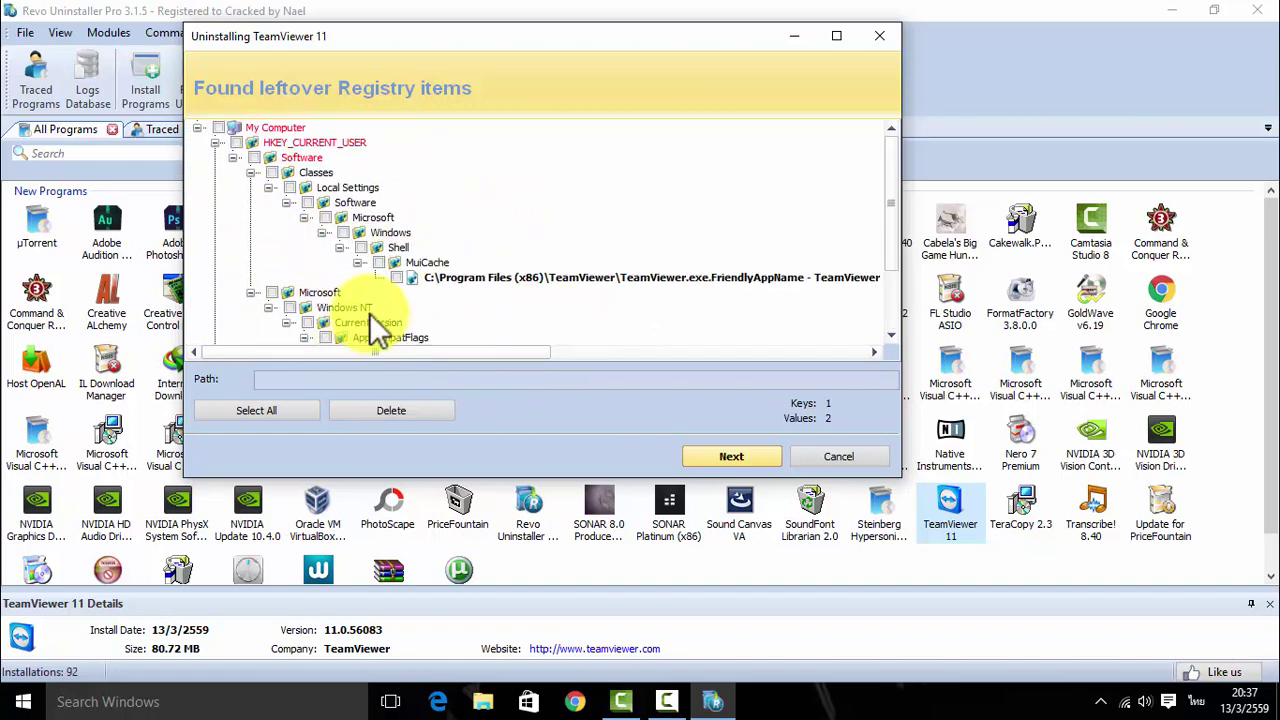
scroll(360, 274, "down", 2)
left_click(277, 411)
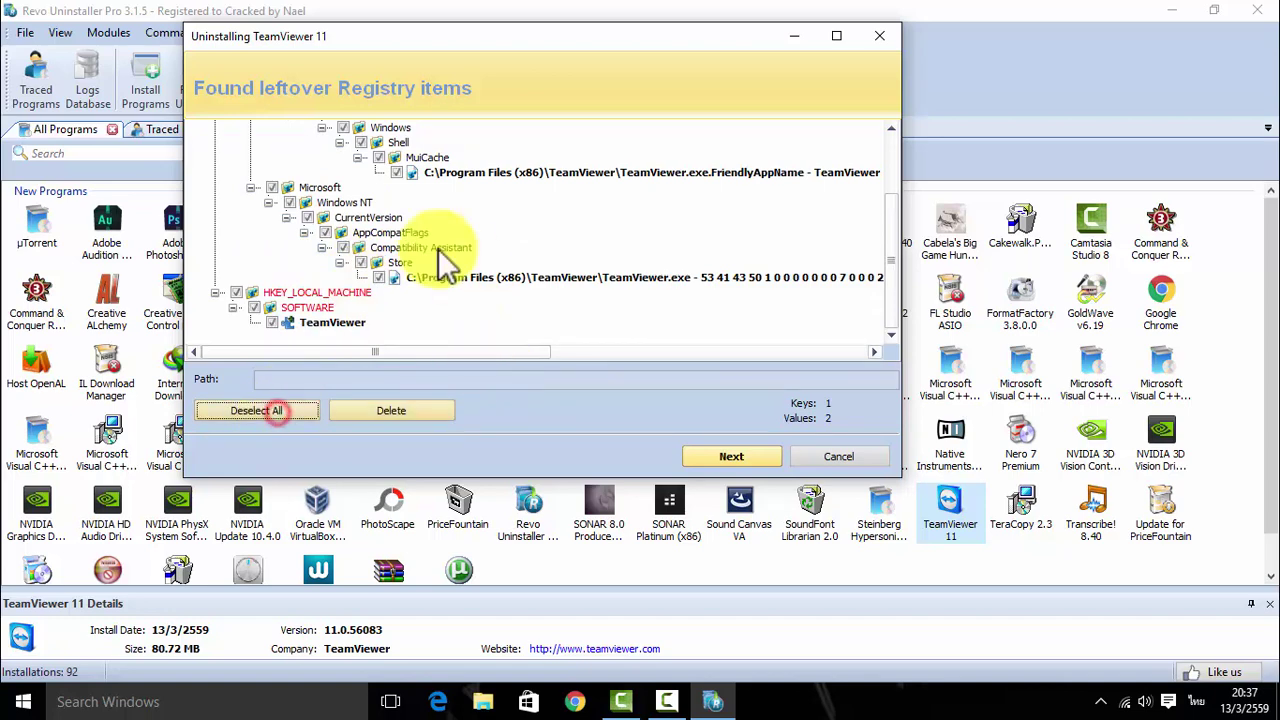
scroll(438, 248, "up", 2)
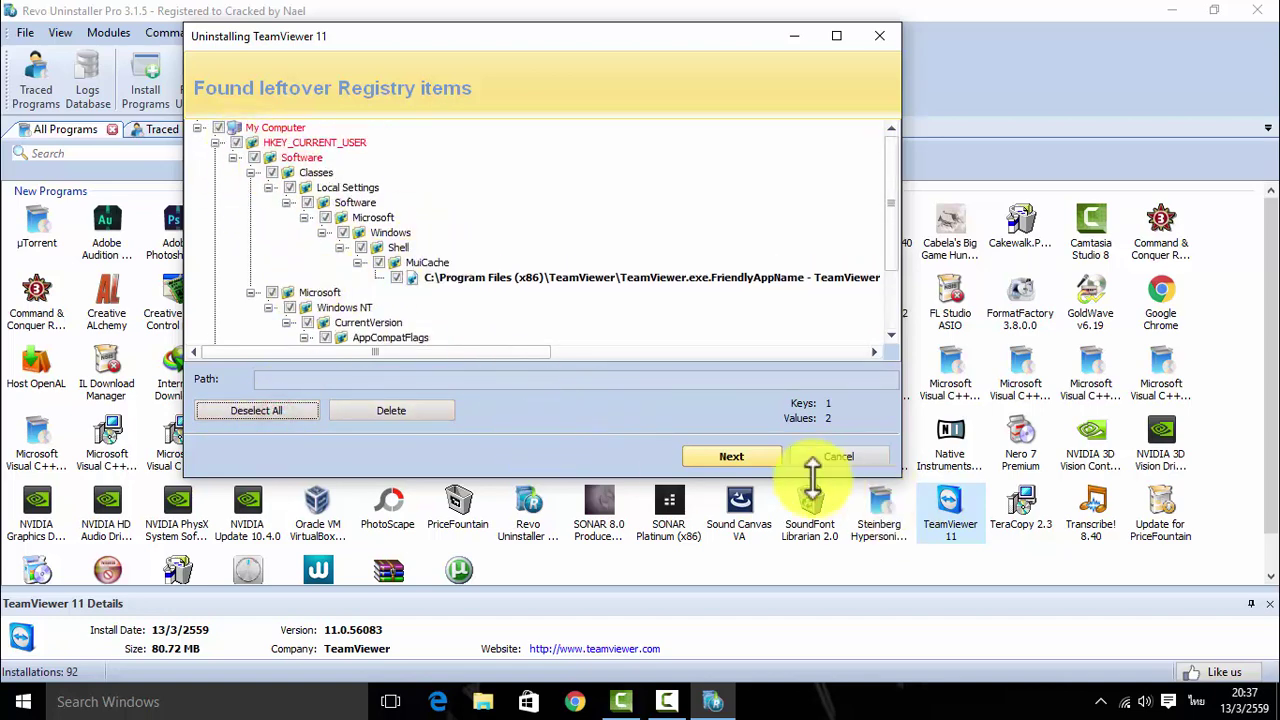
left_click(731, 457)
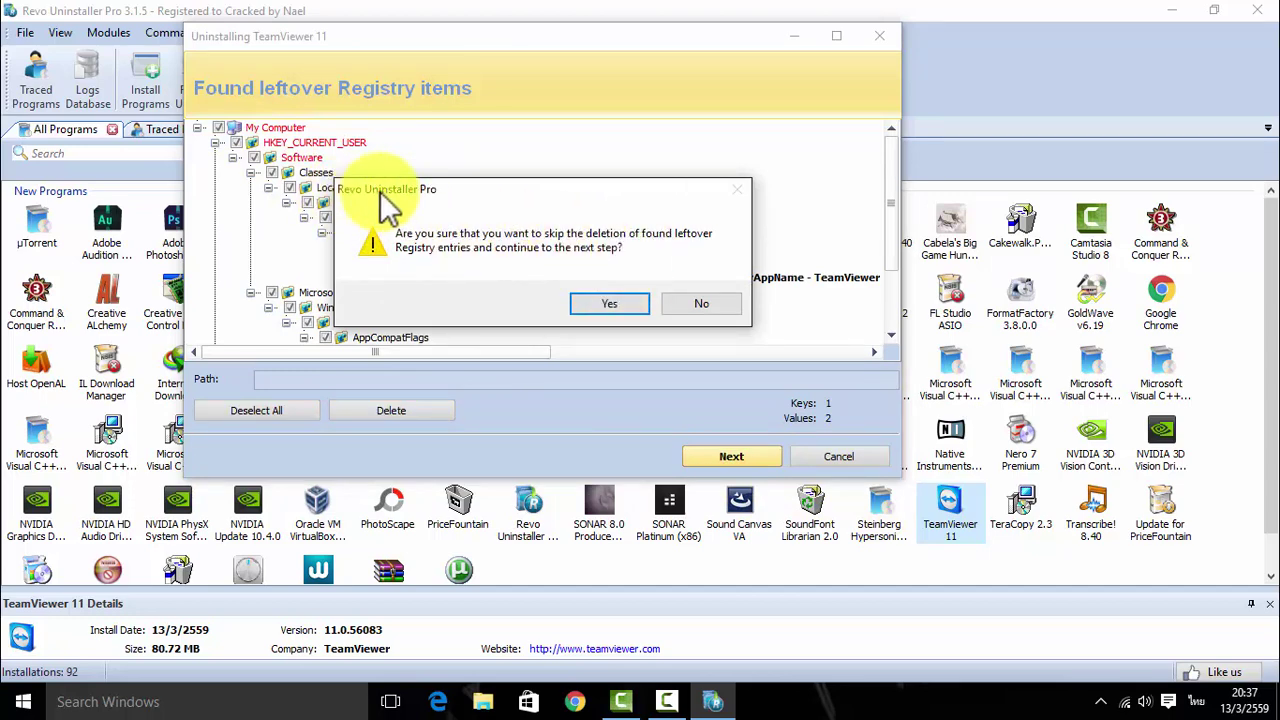
left_click(598, 308)
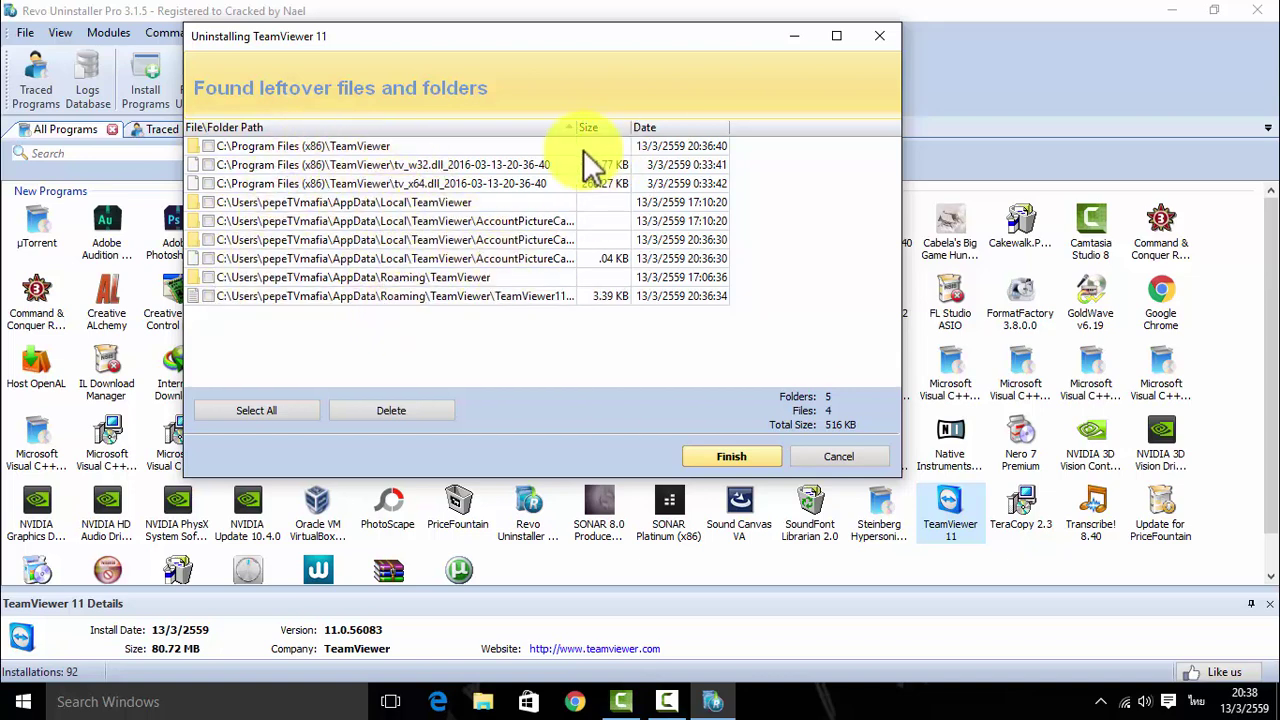
Step: Widen the File\Folder Path column until the full leftover paths fit beside the Size and Date columns
left_click_drag(577, 129, 772, 151)
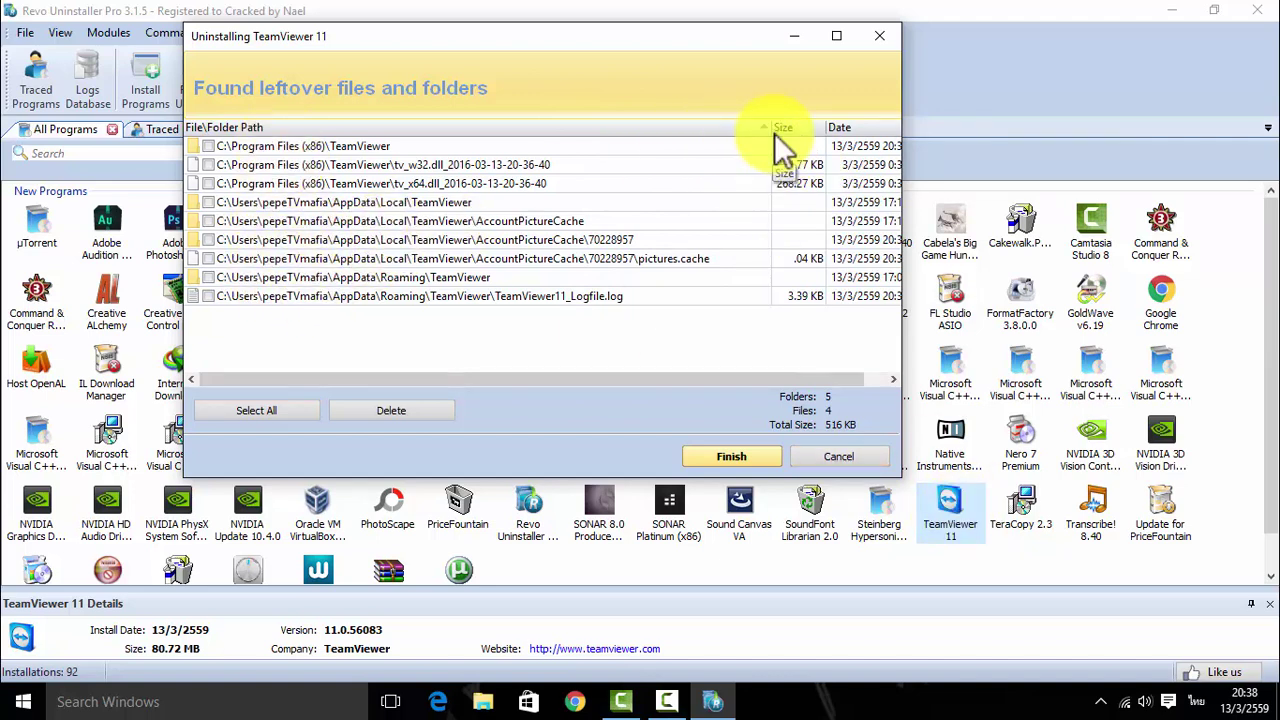
left_click_drag(772, 130, 621, 127)
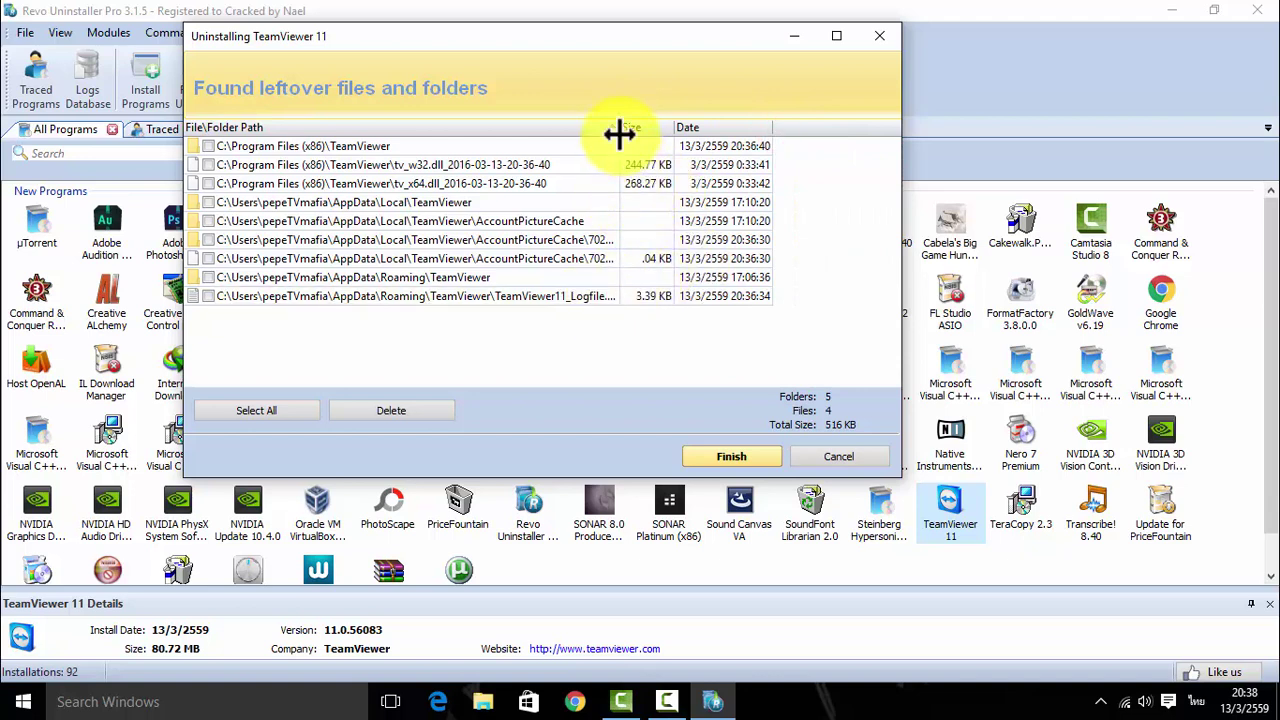
left_click_drag(621, 130, 740, 153)
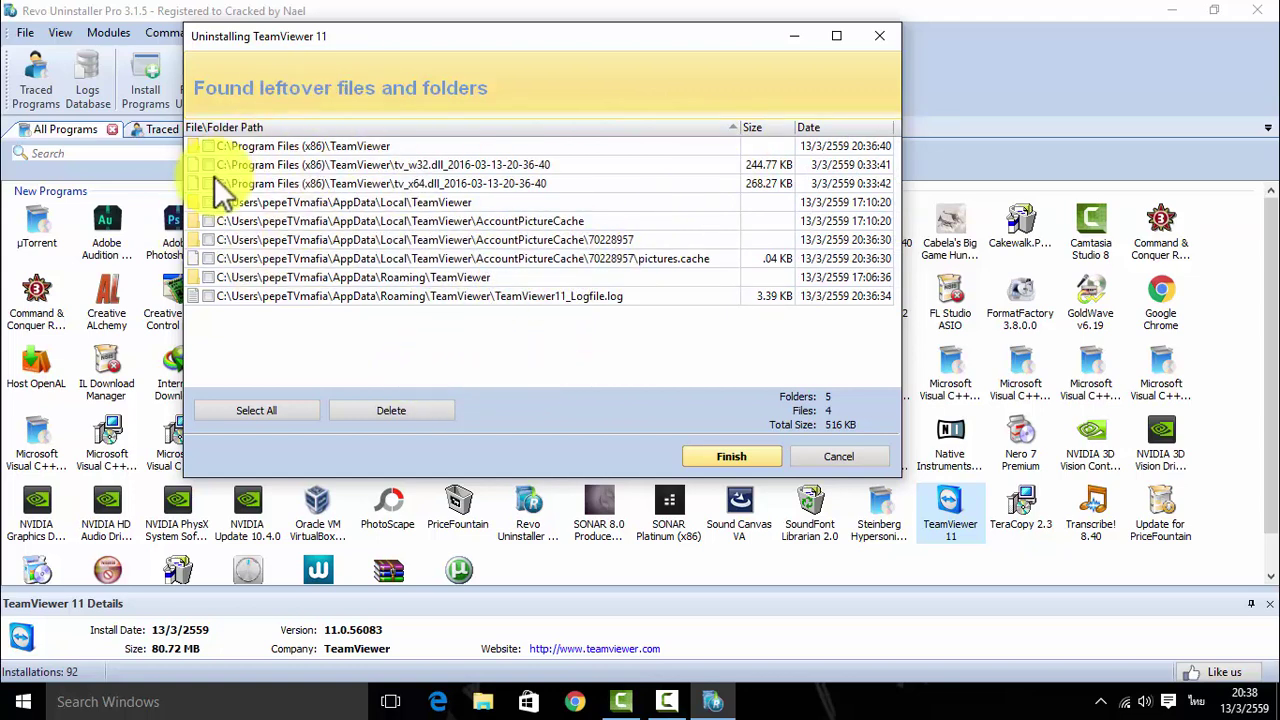
Step: Select all leftover TeamViewer files and folders and delete them, acknowledging the restart notice
left_click(240, 412)
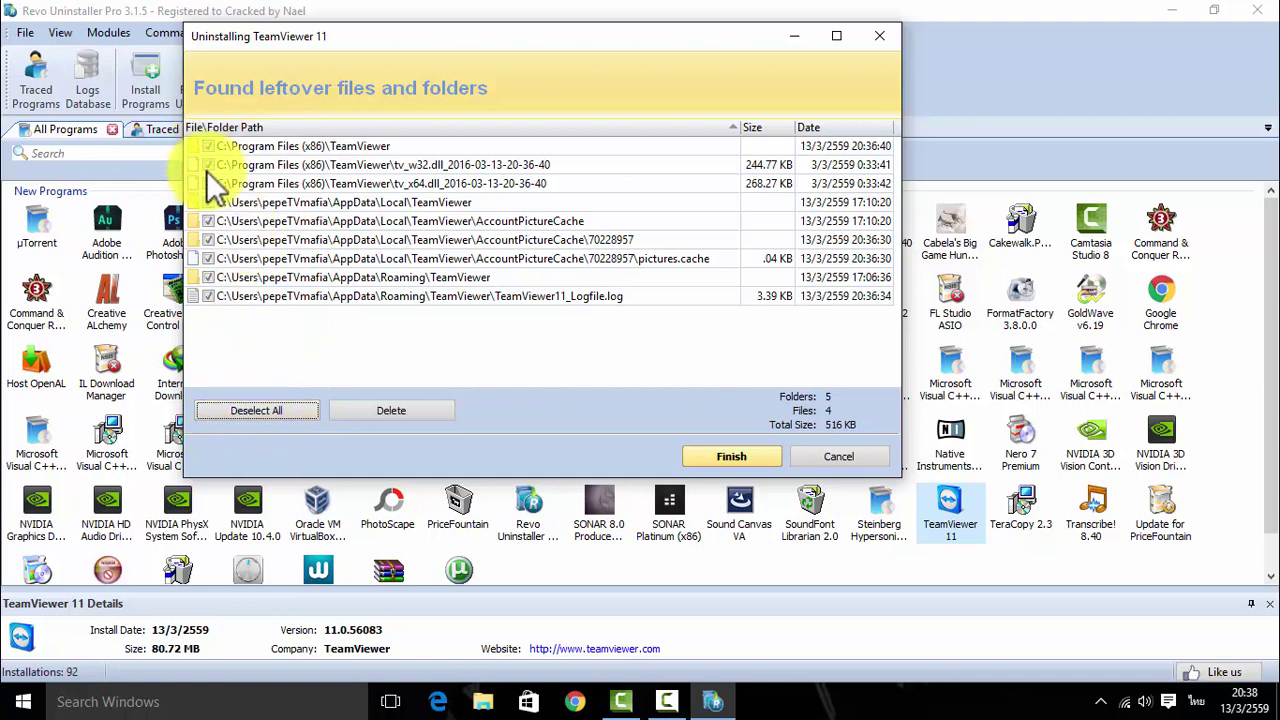
left_click(367, 409)
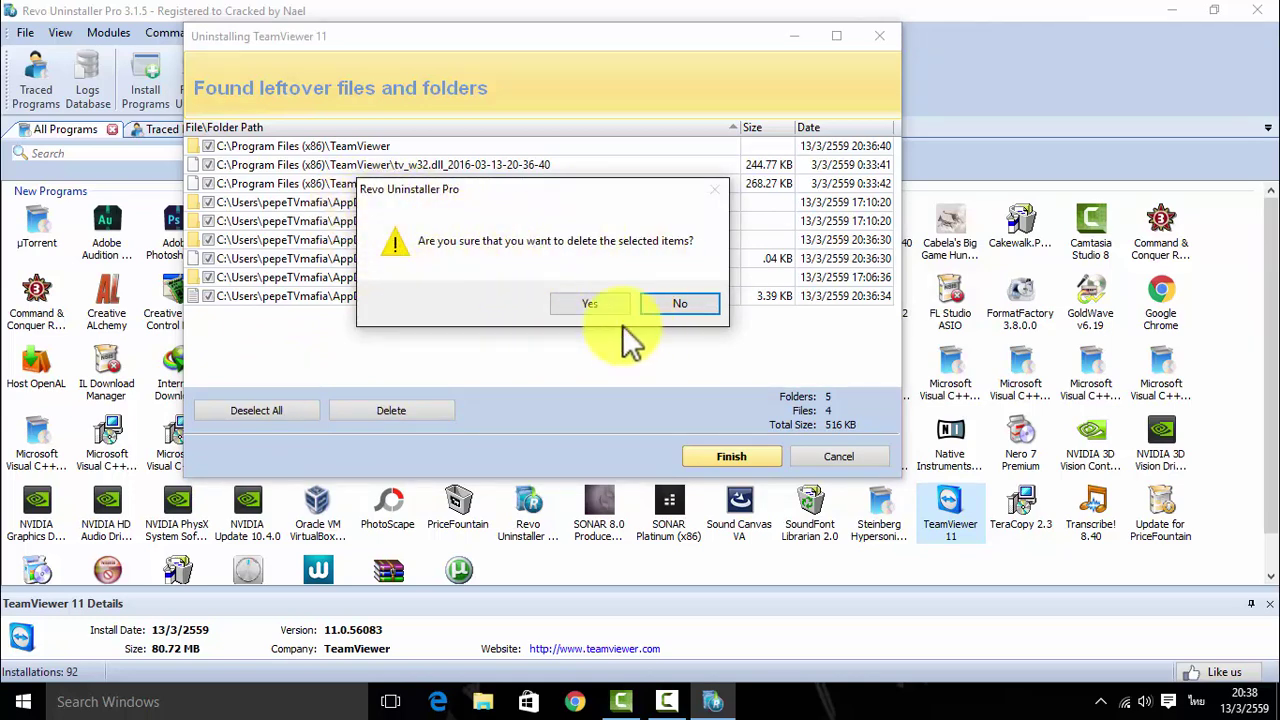
left_click(592, 305)
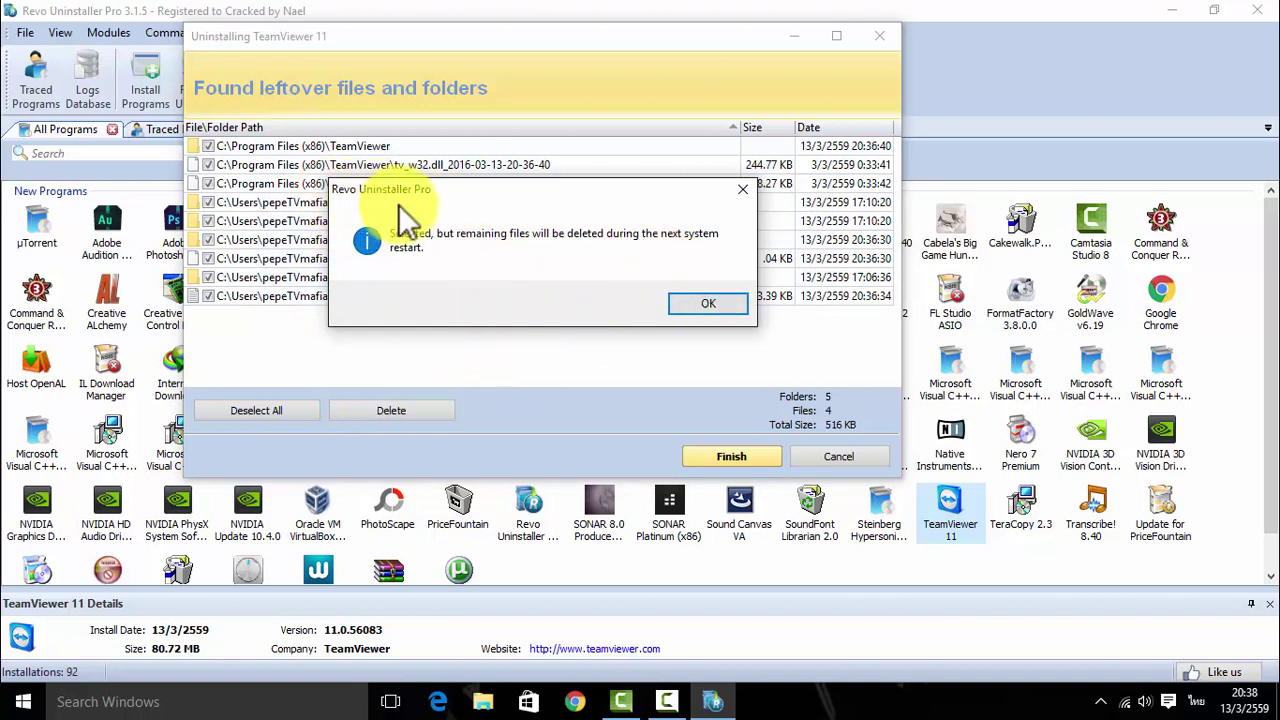
left_click(698, 305)
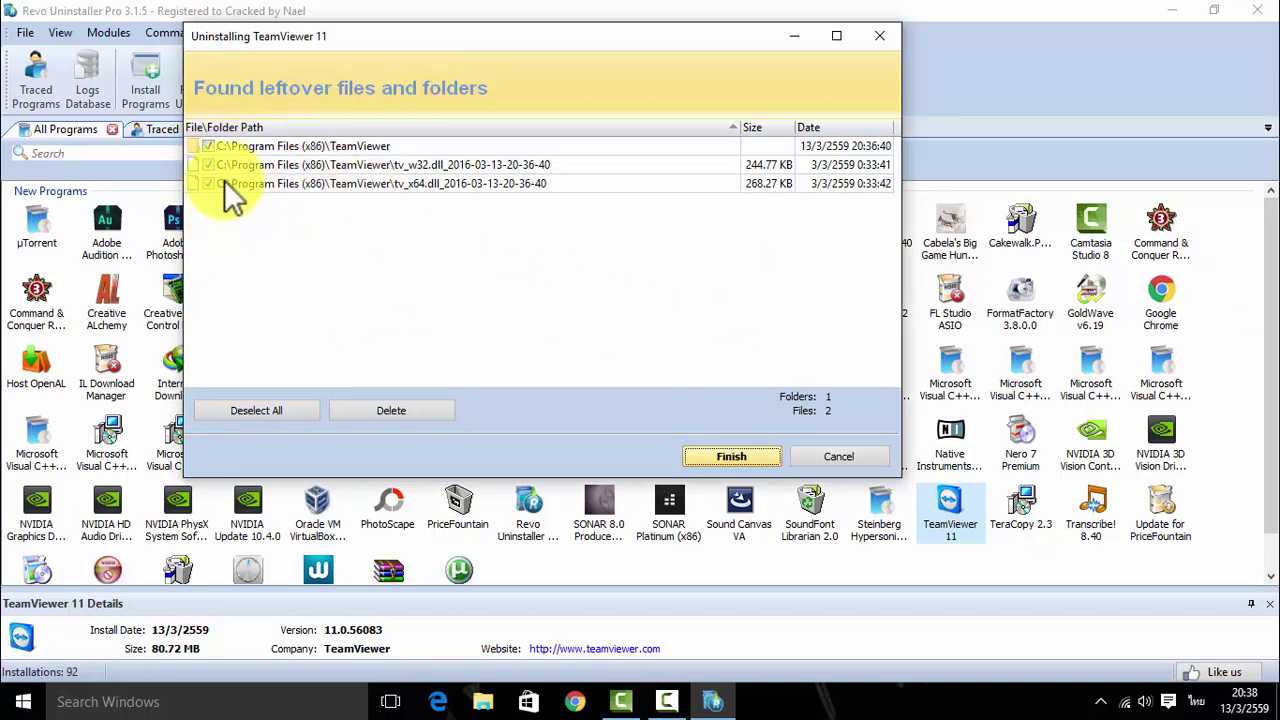
Step: Retry deleting the remaining leftovers in C:\Program Files (x86)\TeamViewer and acknowledge the notice
left_click(428, 412)
left_click(563, 301)
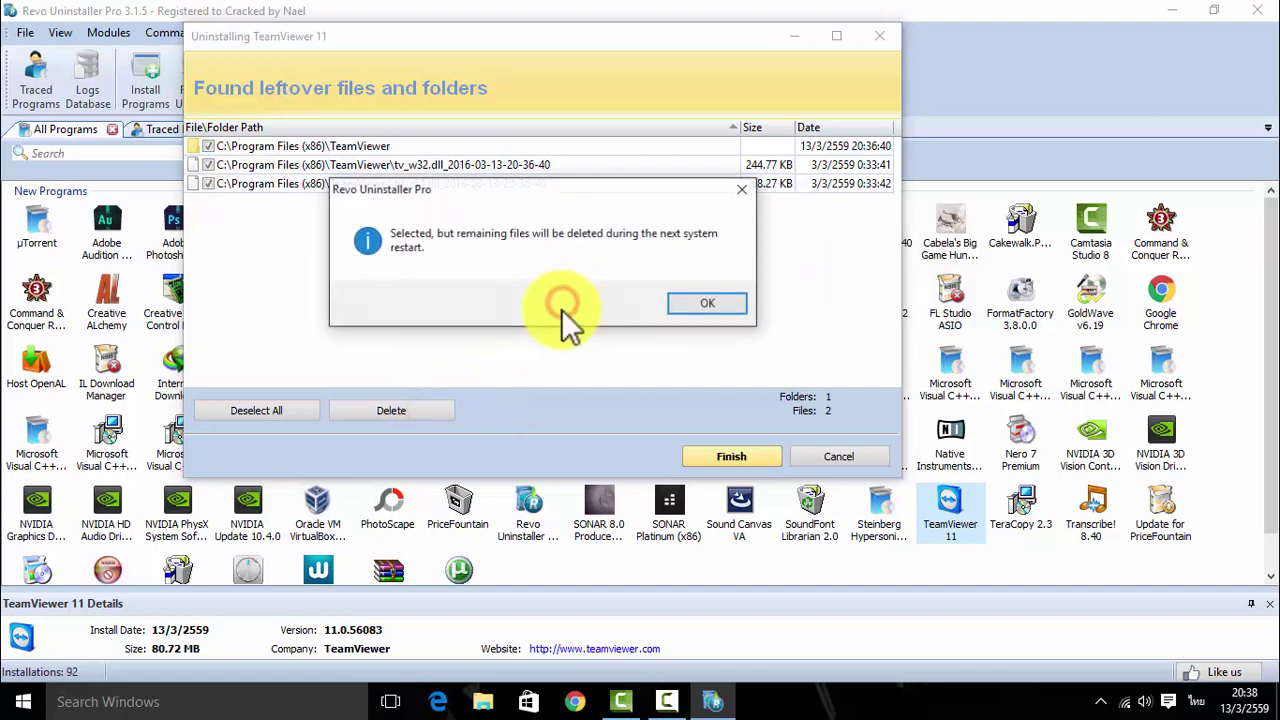
left_click(696, 304)
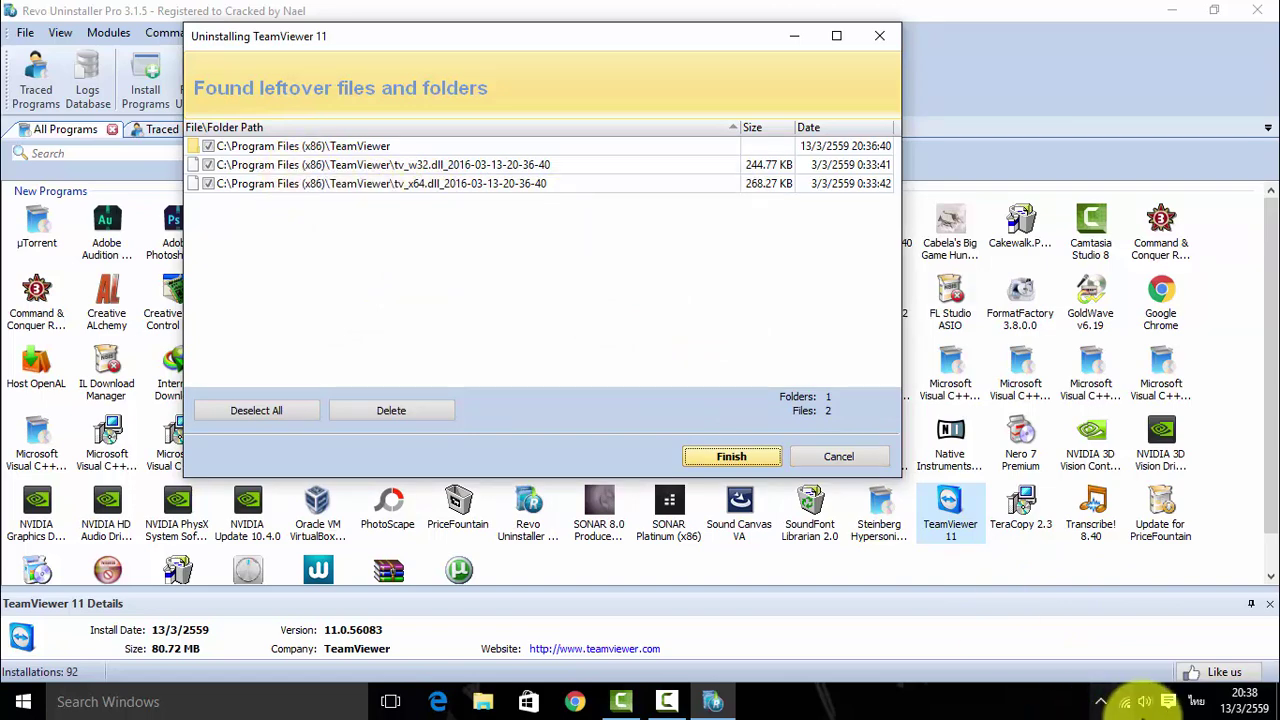
Step: Check the notification area and the Task Manager process list for running TeamViewer items, and return to the leftover files list
left_click(1101, 701)
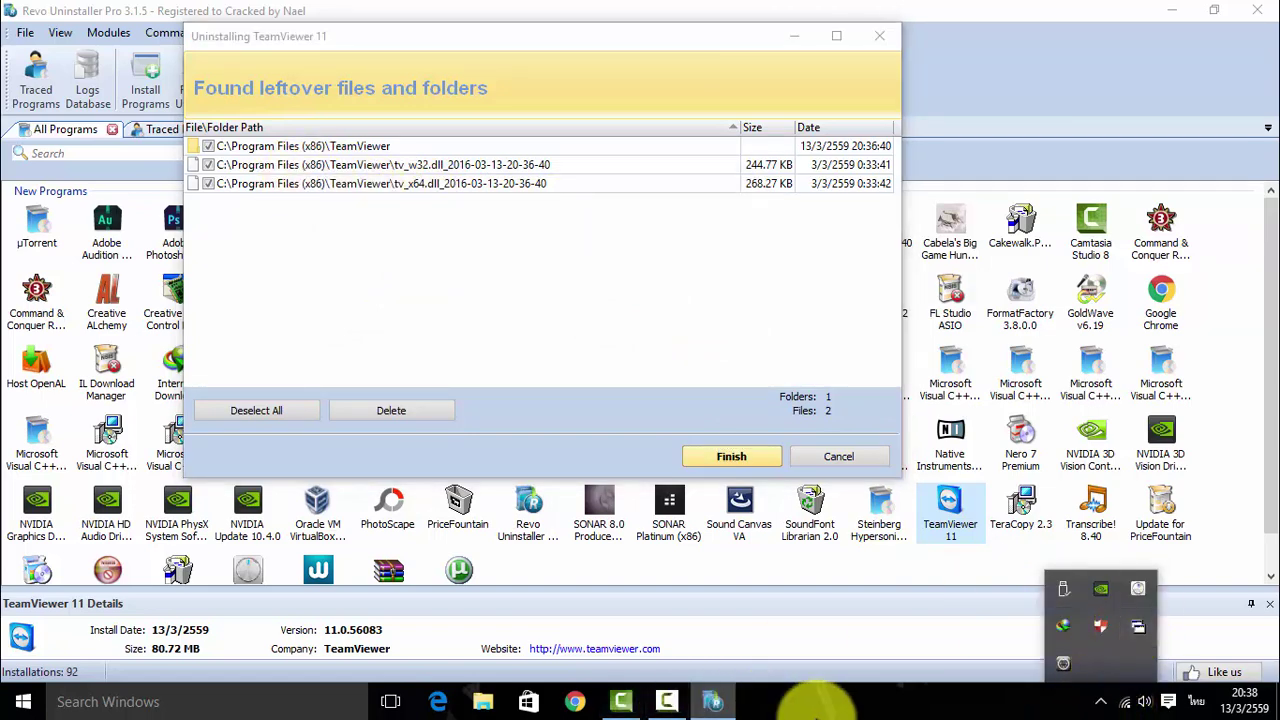
right_click(818, 708)
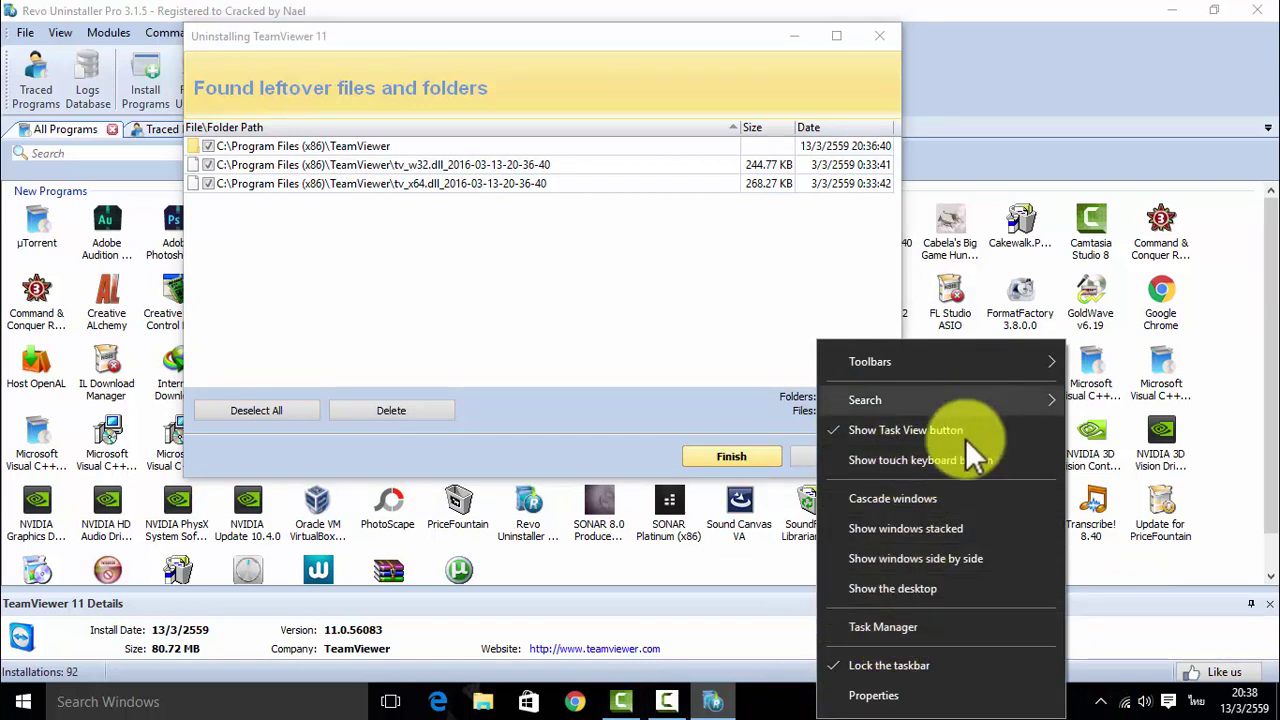
left_click(948, 627)
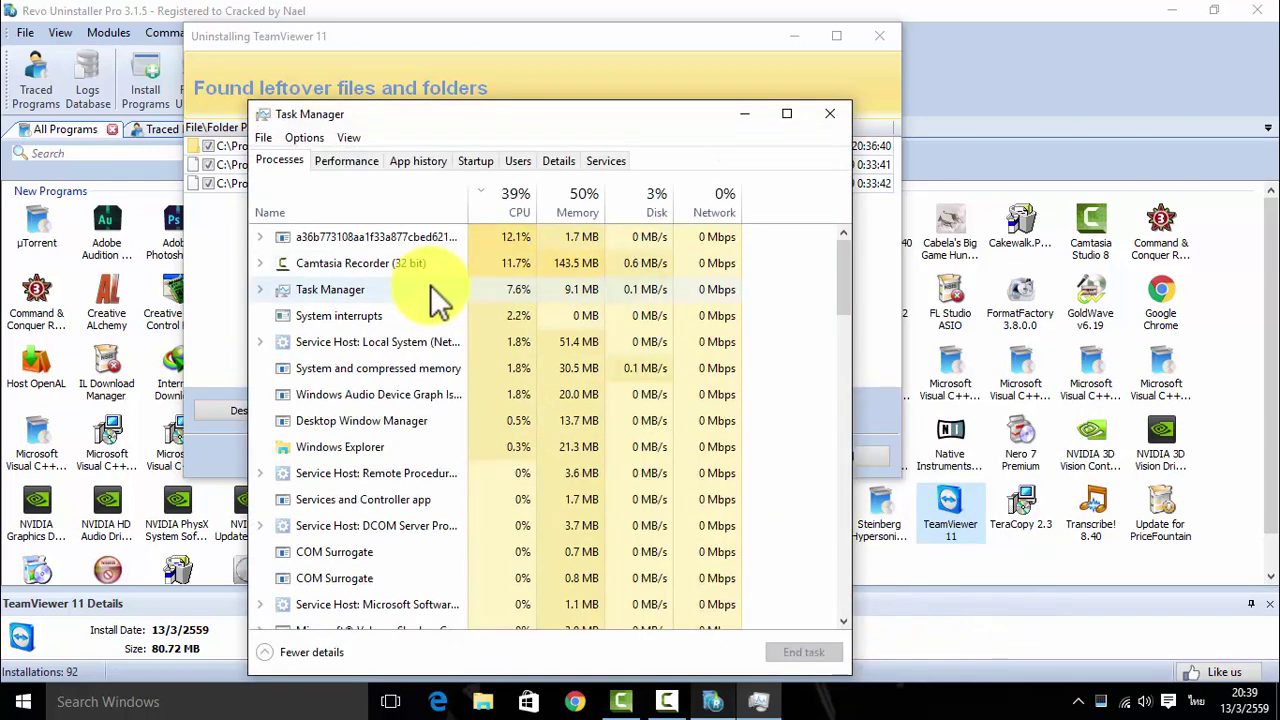
scroll(430, 285, "down", 1)
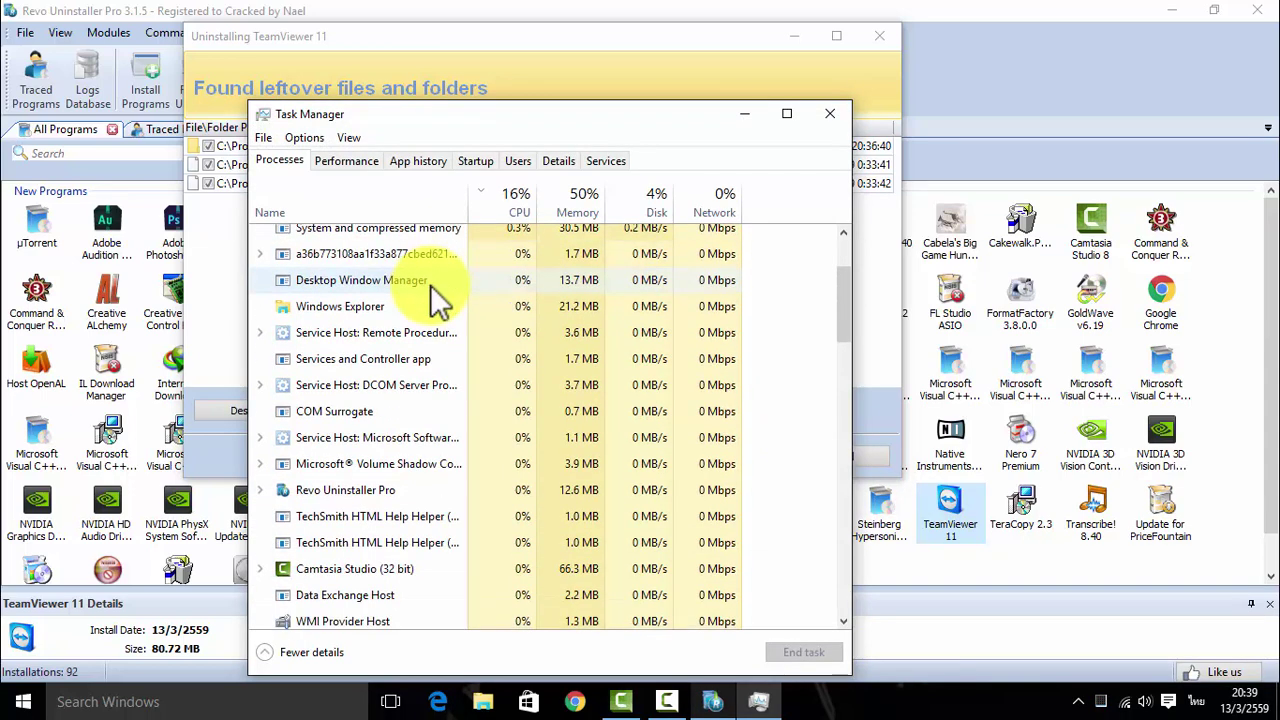
scroll(430, 285, "down", 1)
scroll(432, 295, "down", 1)
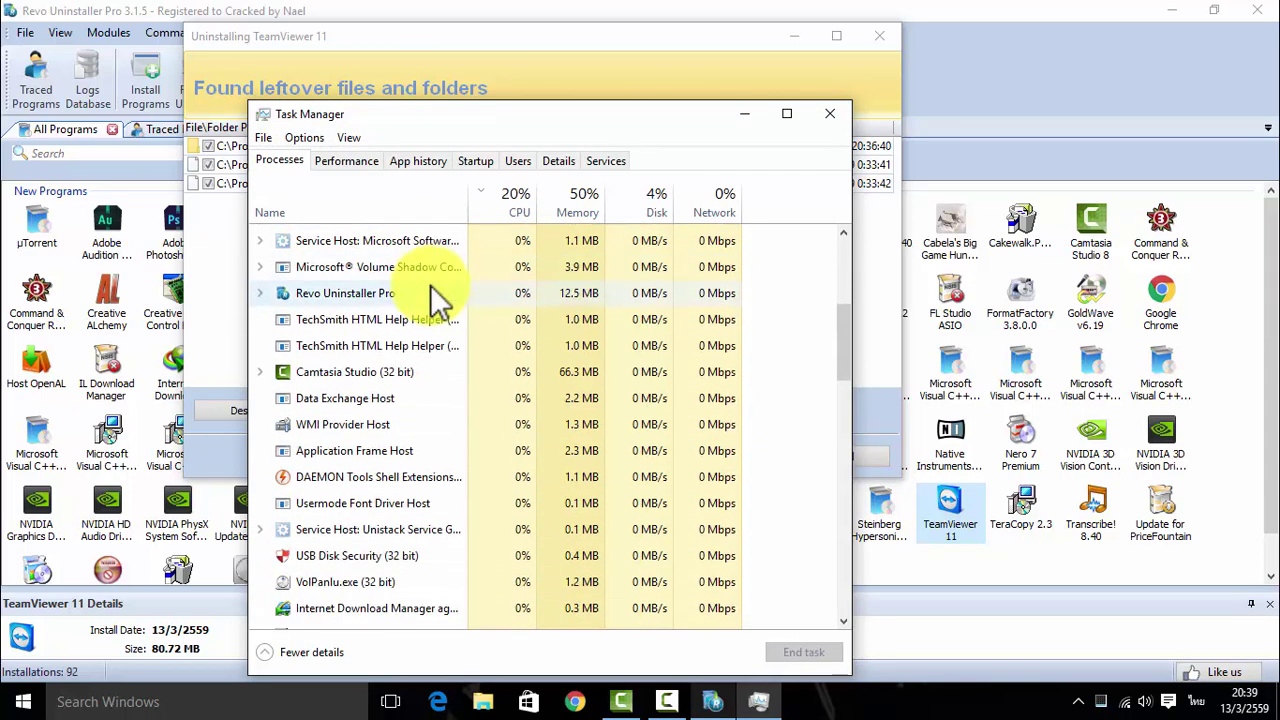
scroll(432, 295, "down", 2)
scroll(432, 295, "down", 2)
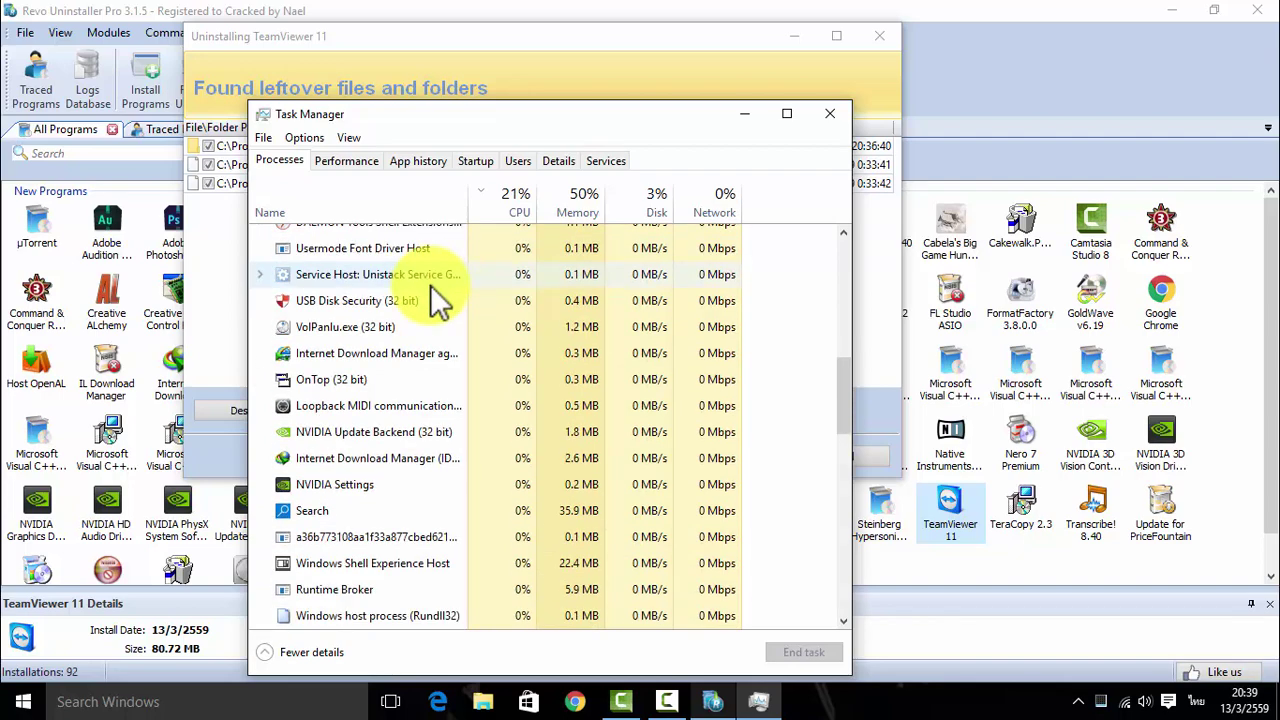
scroll(432, 295, "down", 10)
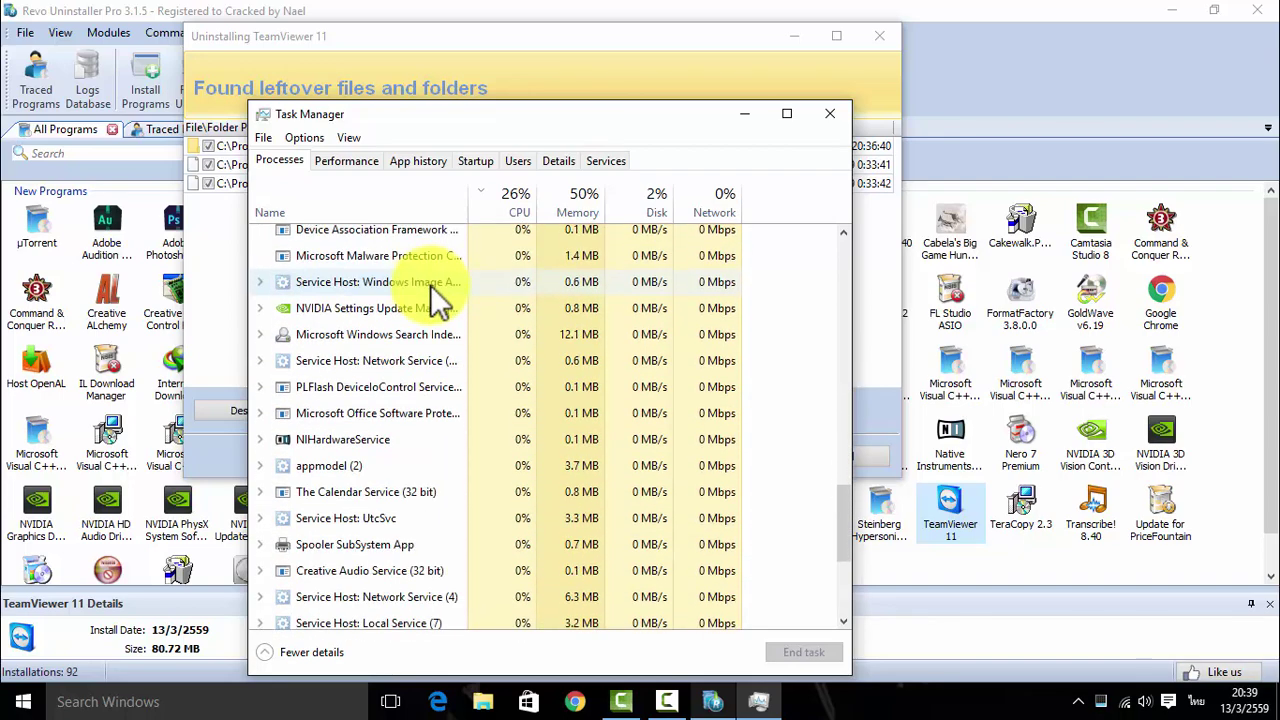
scroll(432, 295, "down", 3)
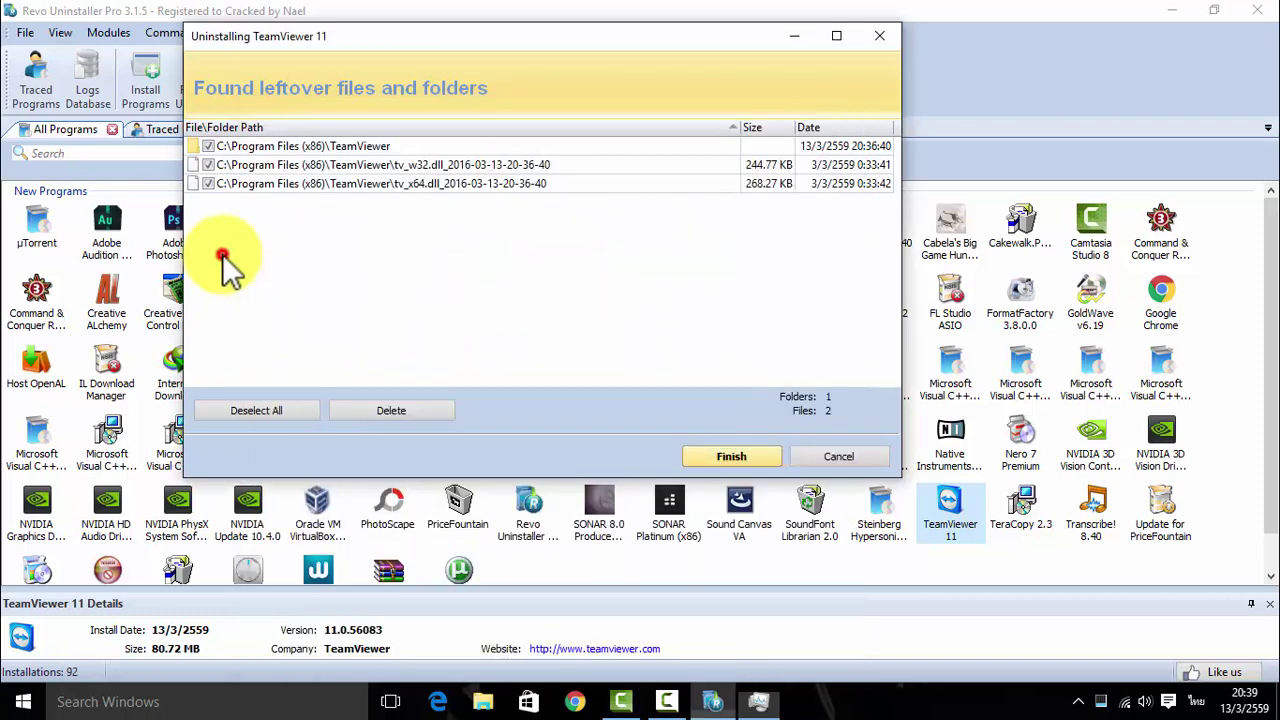
left_click(224, 266)
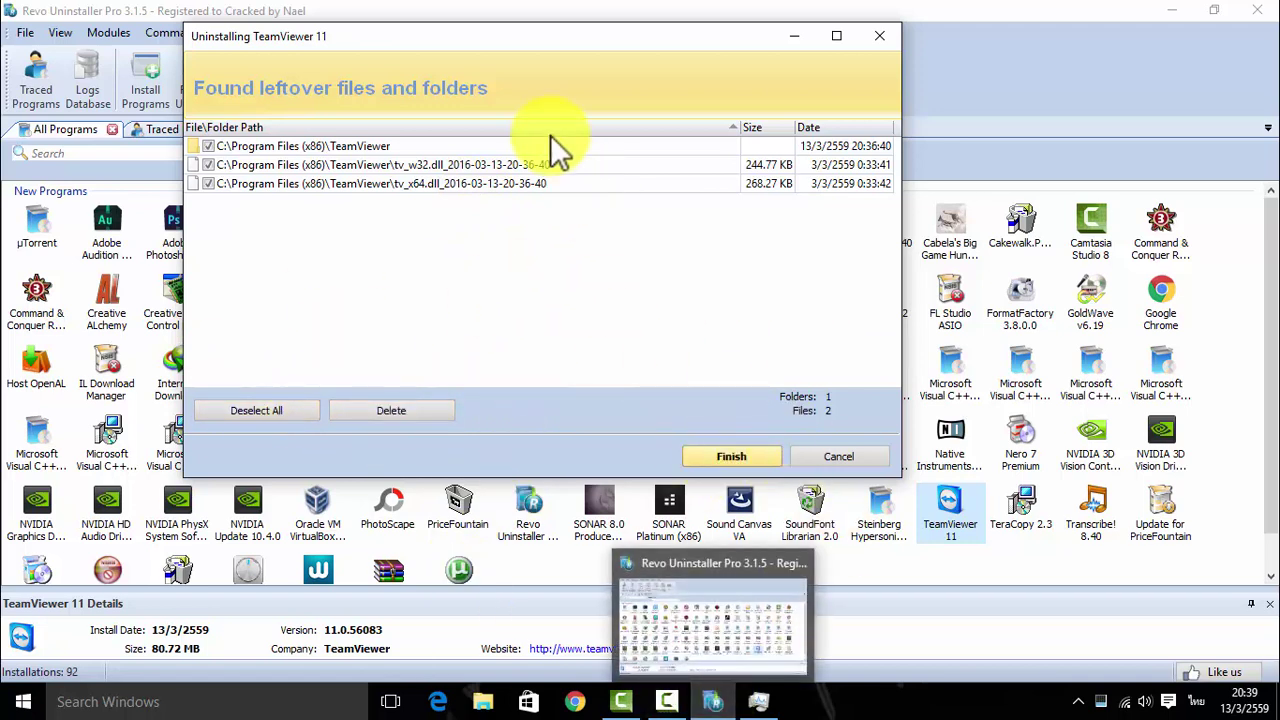
left_click(296, 183)
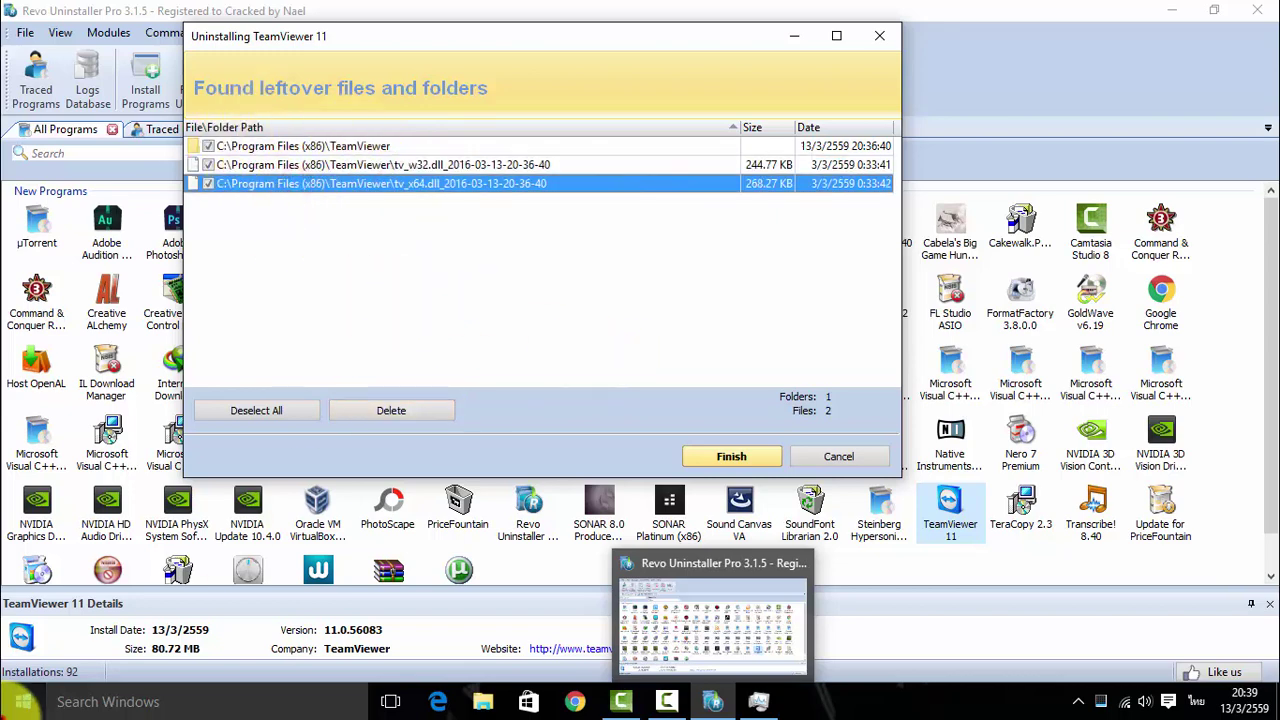
Step: Open C:\Program Files (x86) in File Explorer, placing its window below the leftover files list
left_click(20, 702)
left_click(314, 240)
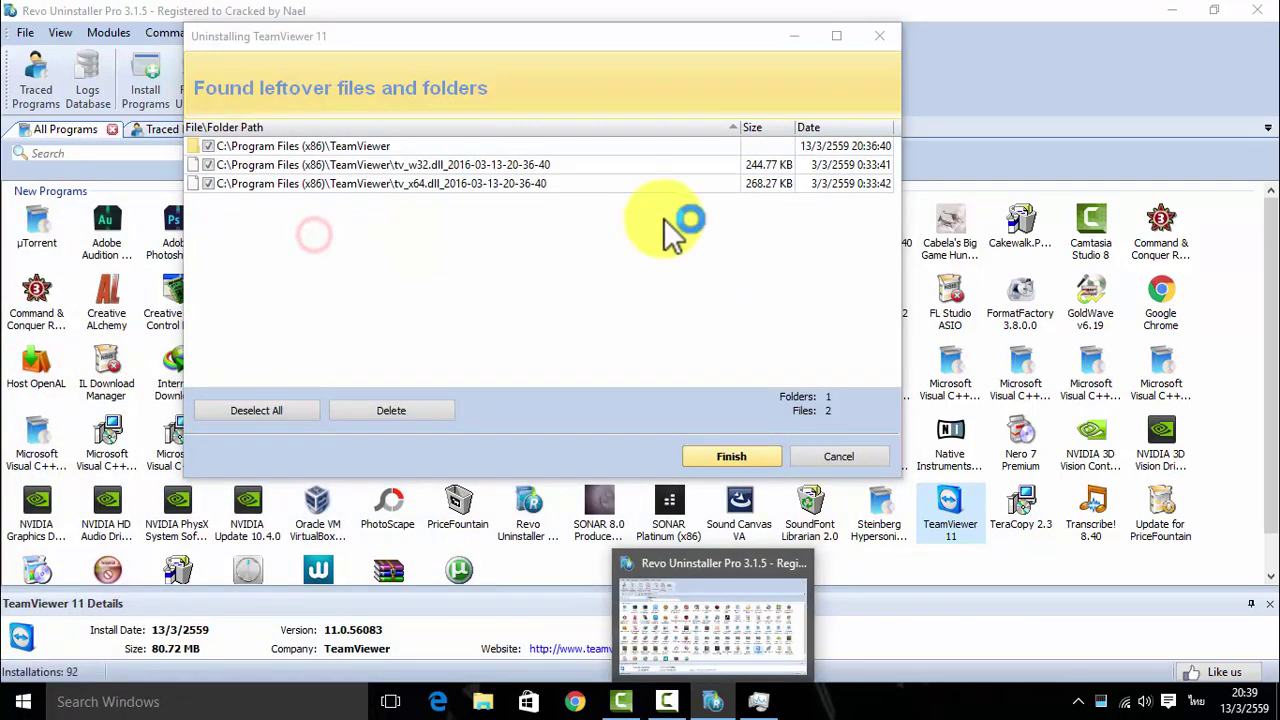
left_click_drag(265, 210, 275, 291)
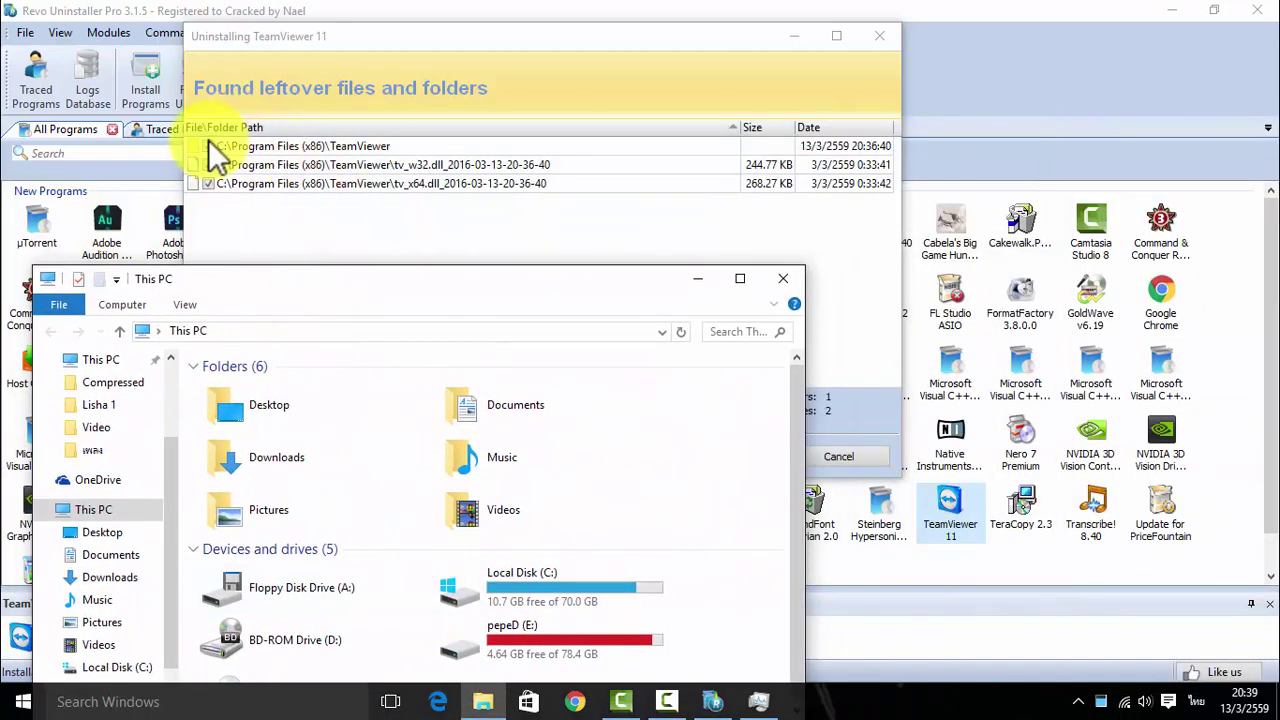
double_click(546, 598)
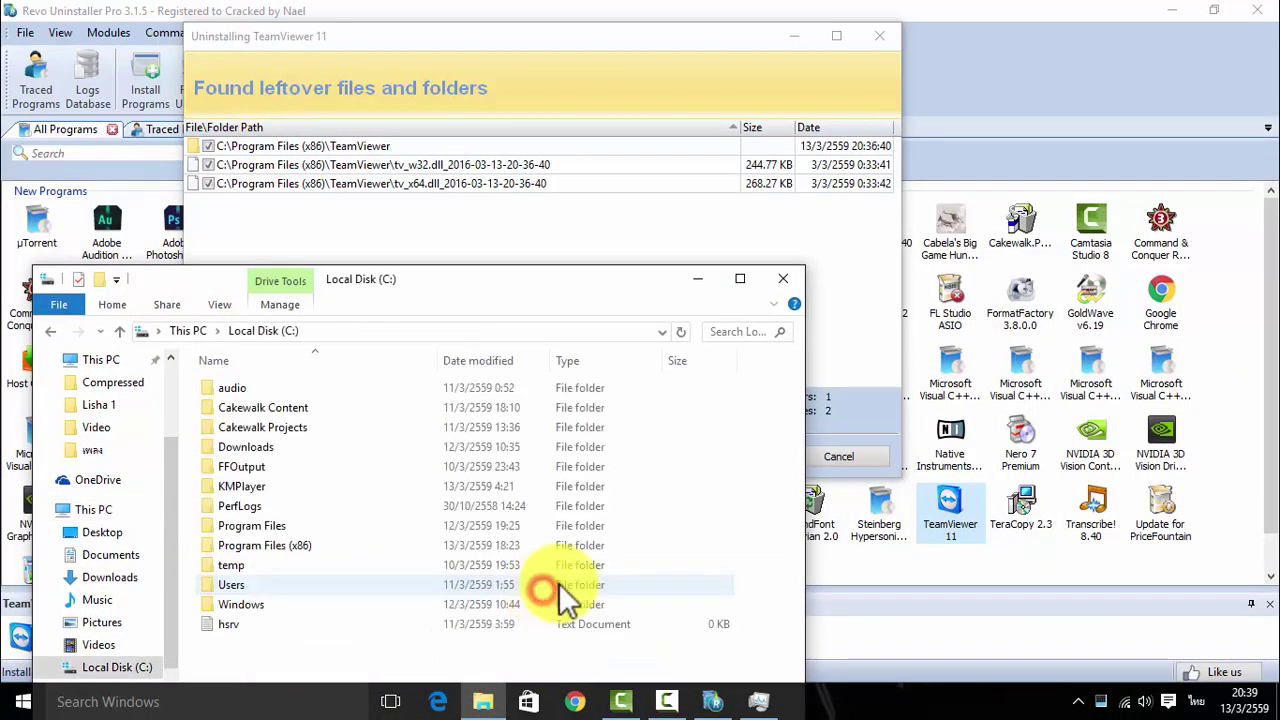
double_click(279, 543)
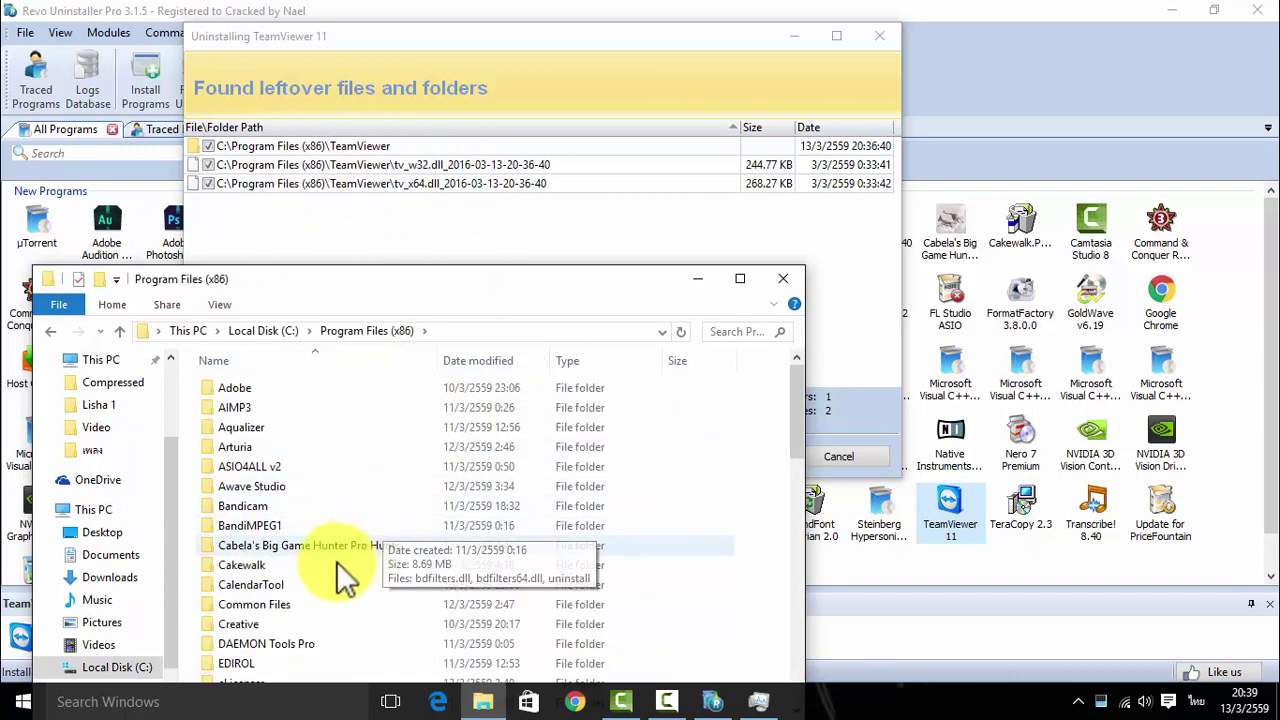
Step: Open the TeamViewer folder in Program Files (x86) and move its window clear of the leftover files list
scroll(343, 440, "down", 4)
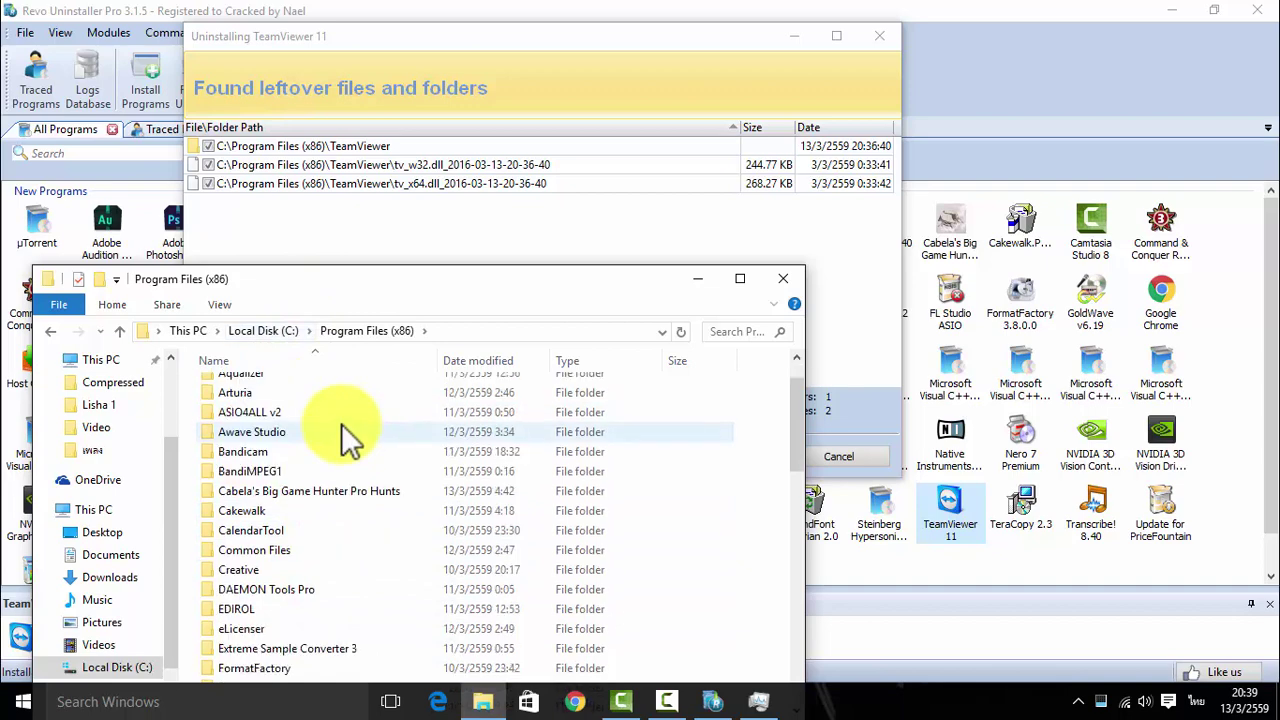
scroll(343, 489, "down", 5)
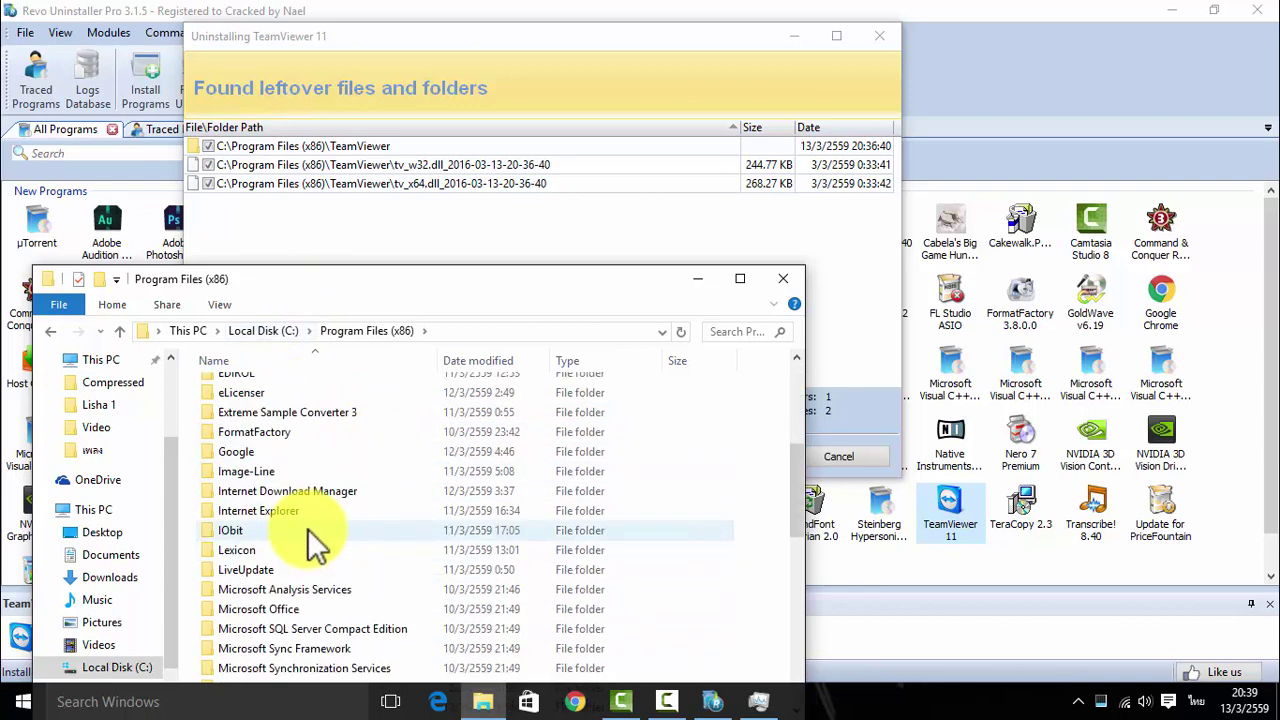
scroll(360, 476, "down", 3)
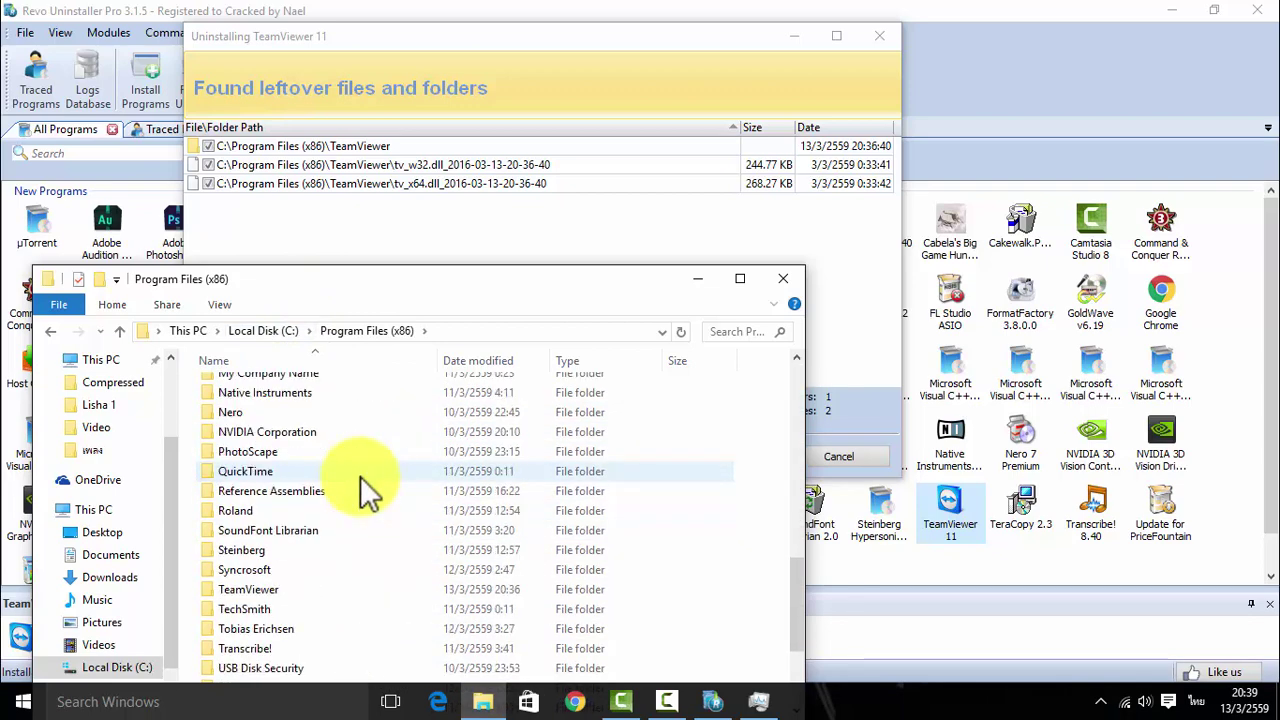
double_click(301, 599)
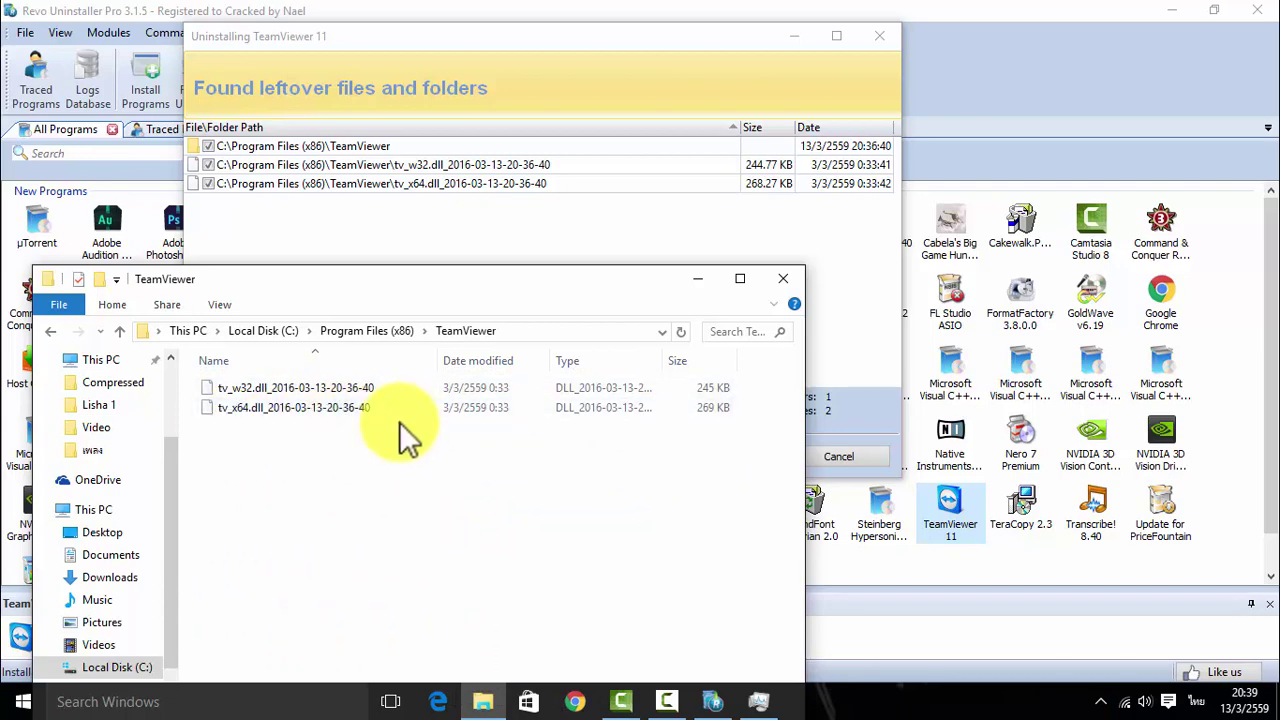
left_click_drag(275, 281, 964, 208)
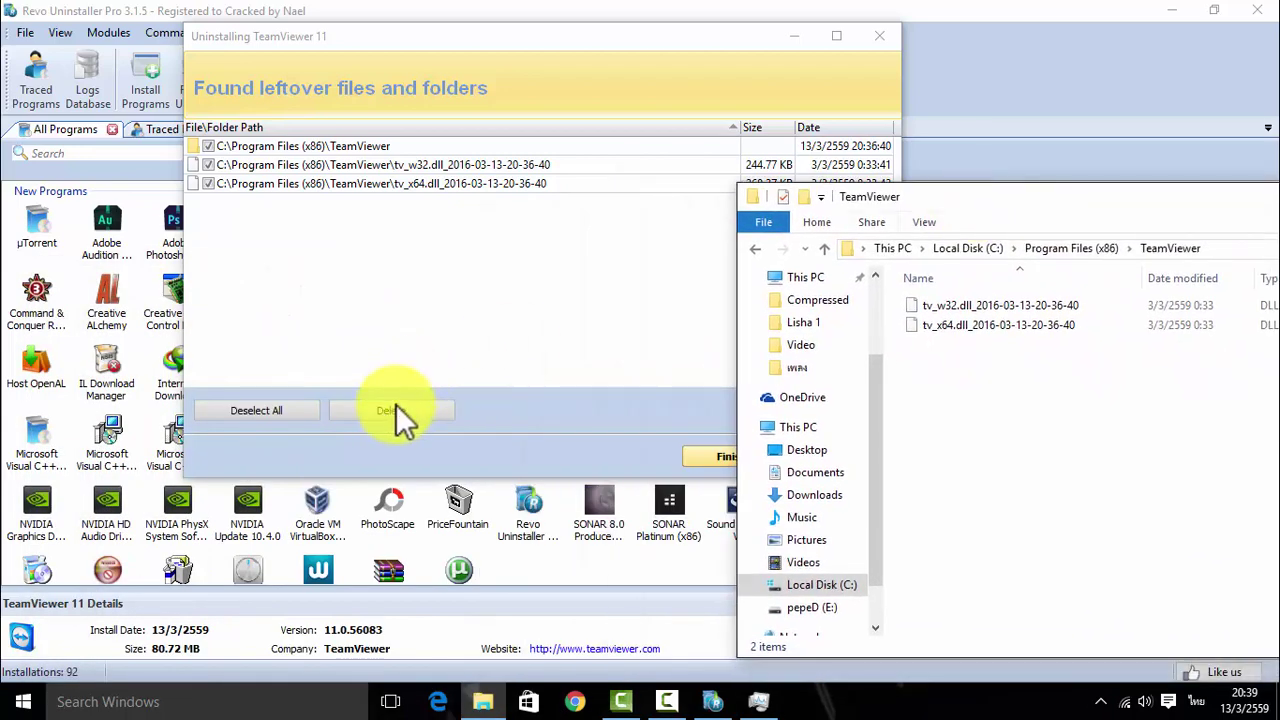
Step: Delete the checked TeamViewer leftovers once more, confirm the deletion, and acknowledge the restart notice
left_click(396, 410)
left_click(590, 304)
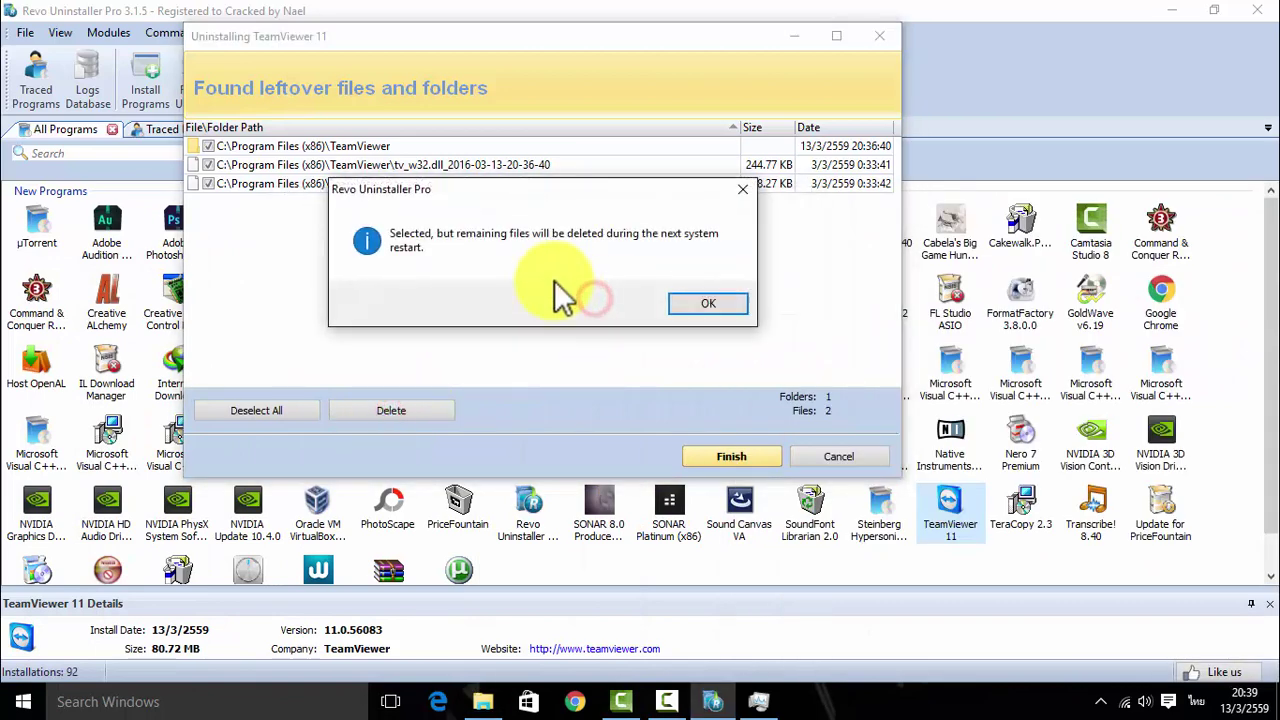
left_click(700, 304)
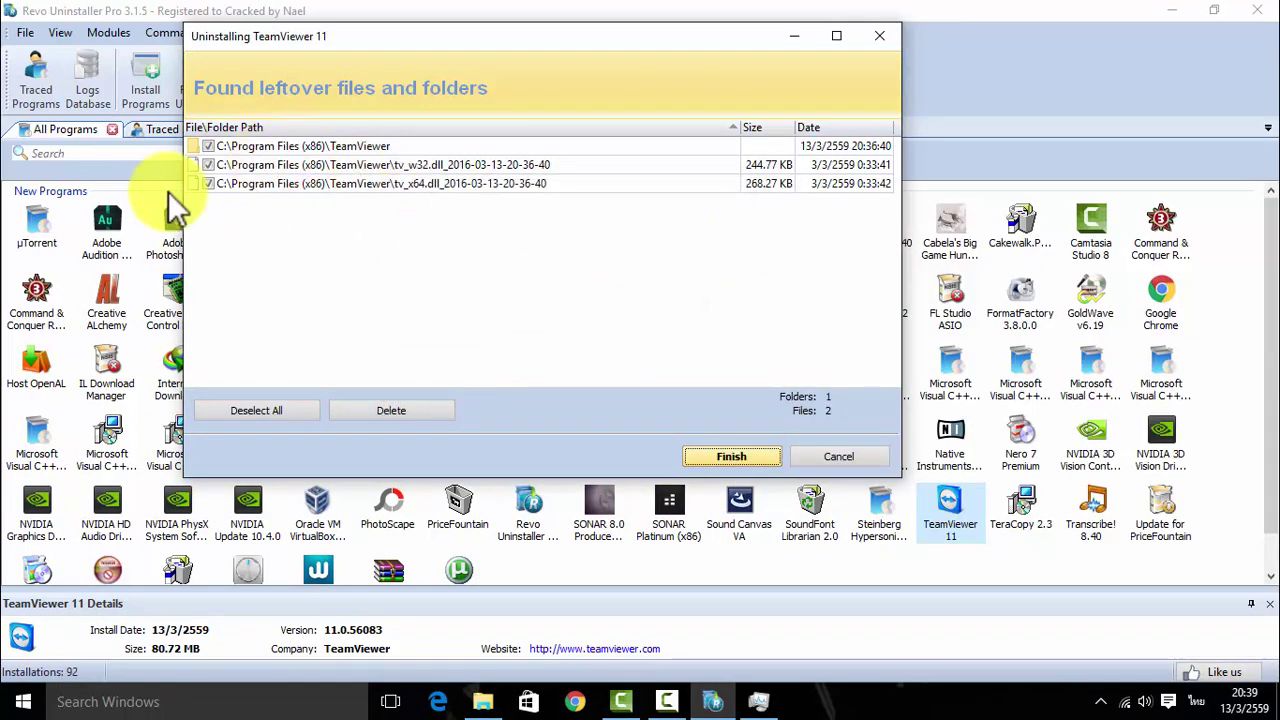
Step: Finish the TeamViewer 11 uninstall wizard and close Revo Uninstaller Pro
left_click(748, 456)
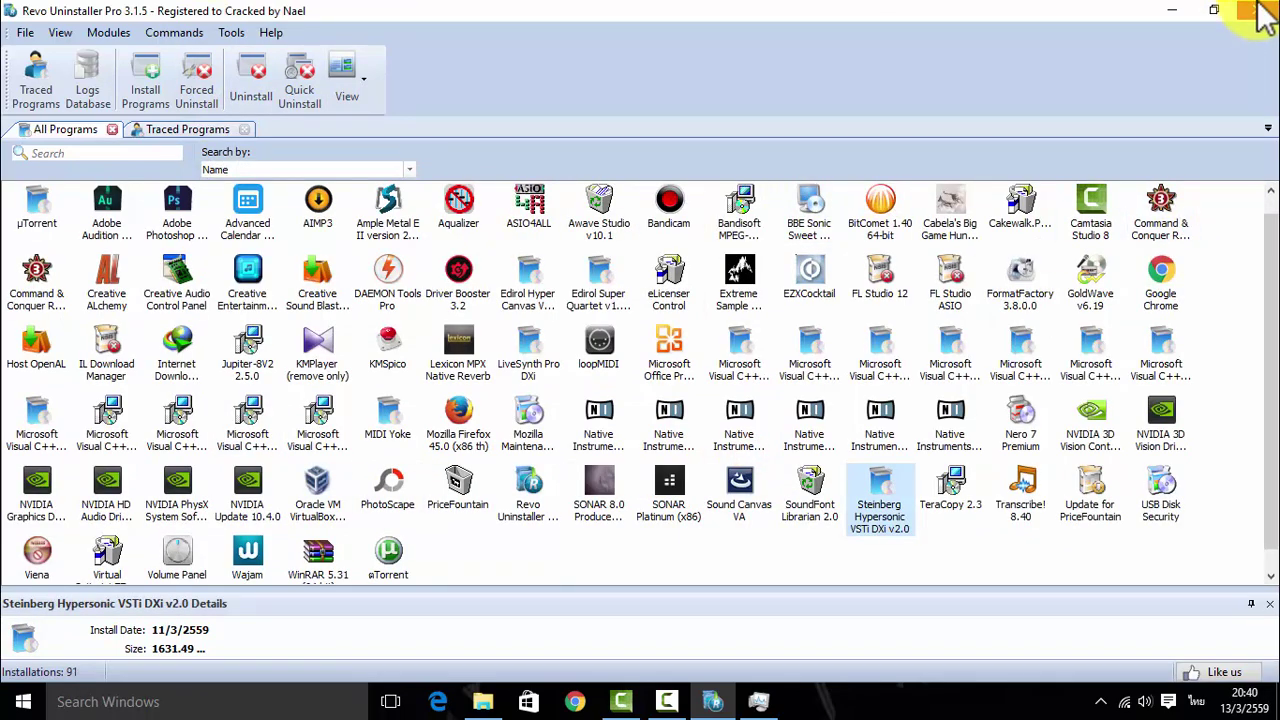
left_click(1260, 10)
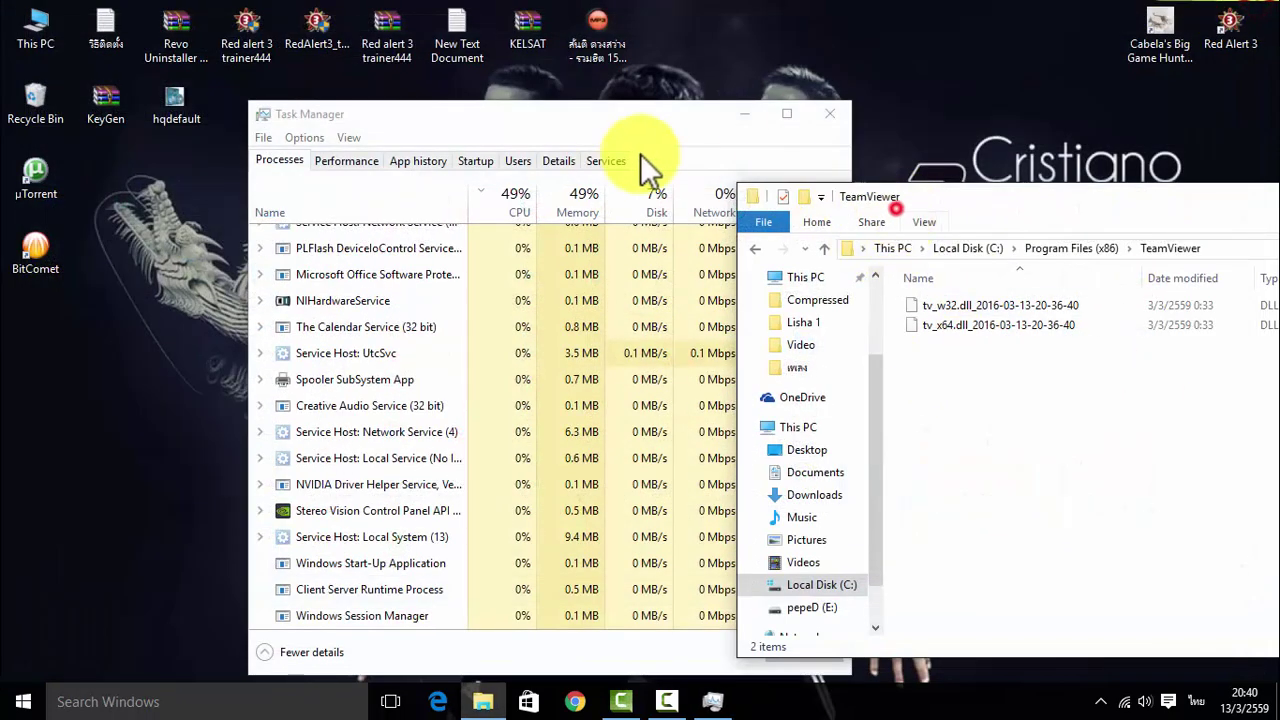
Step: Move the TeamViewer folder window fully into view and navigate back to the Program Files (x86) folder
left_click(924, 222)
left_click(1006, 429)
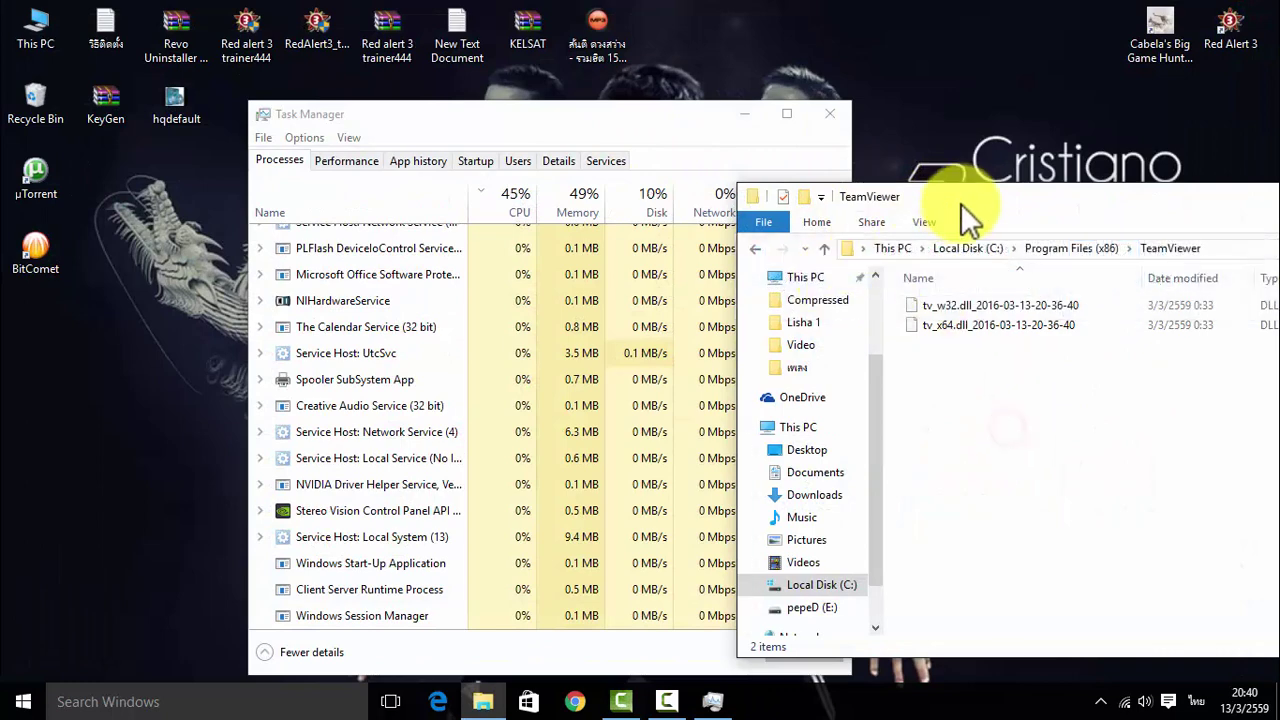
left_click_drag(965, 212, 628, 154)
left_click(414, 190)
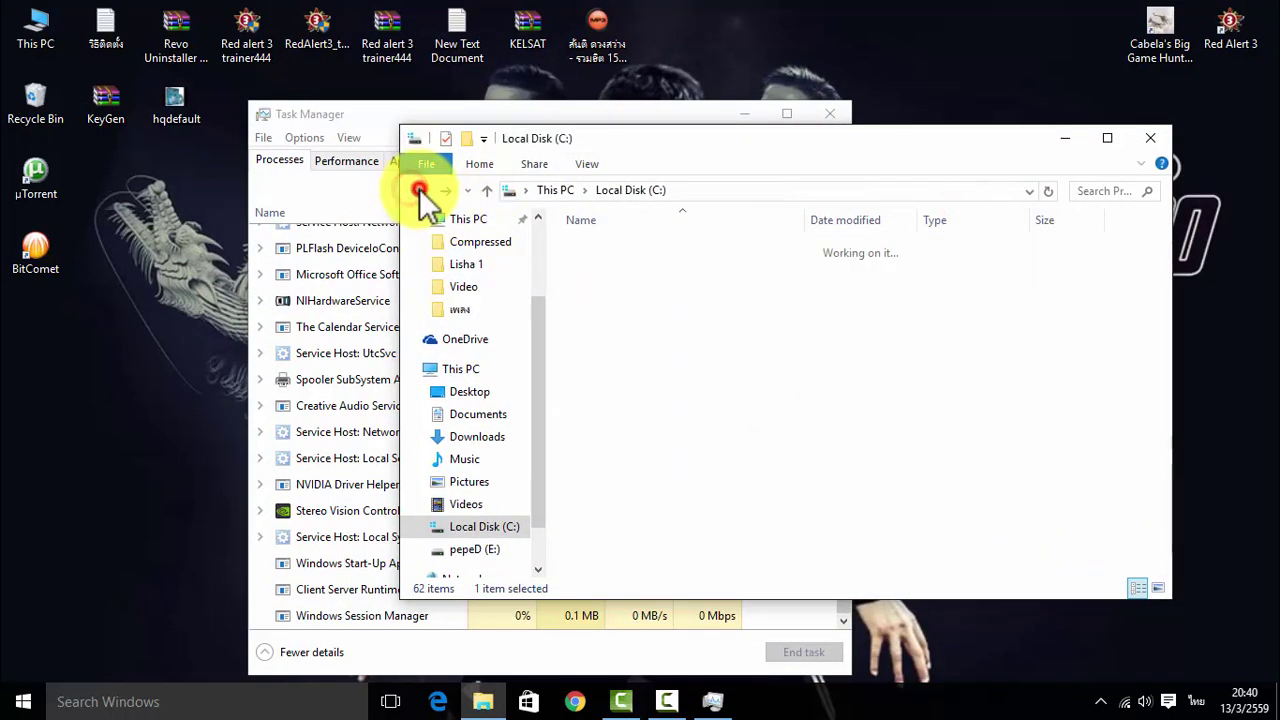
left_click(446, 193)
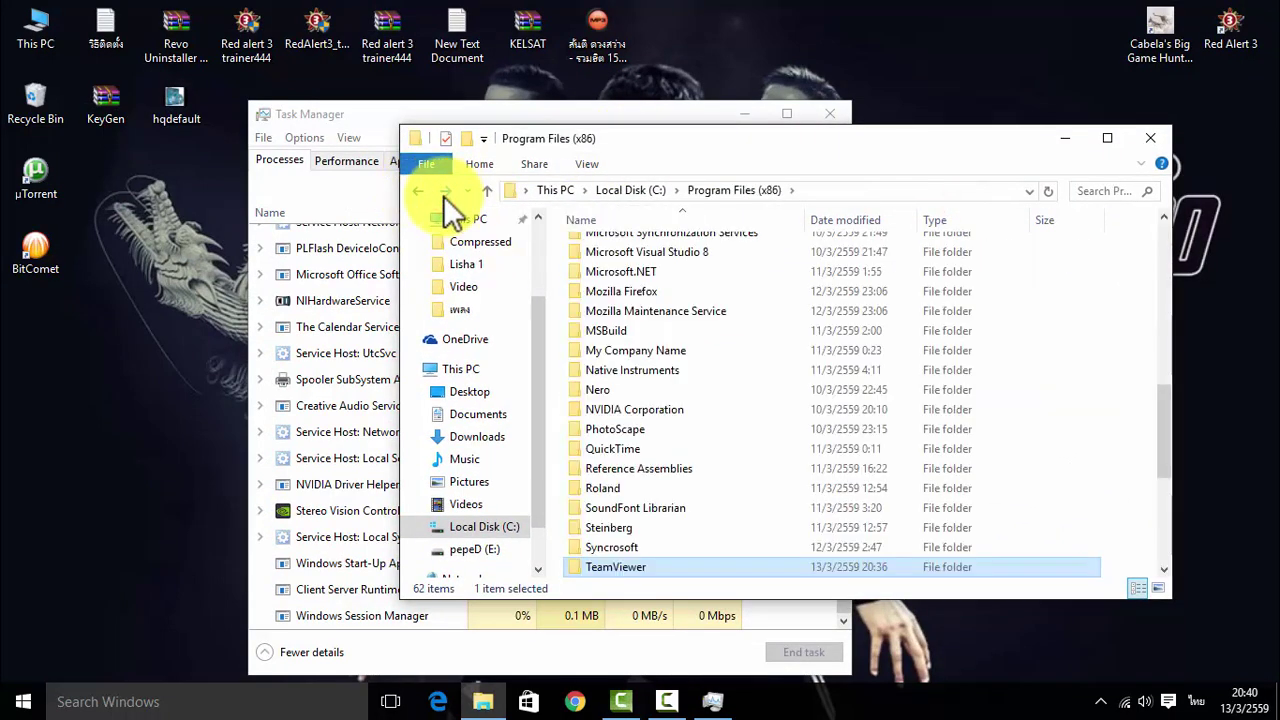
Step: Try to delete the TeamViewer folder from Program Files (x86), retry once, and dismiss the dialog
right_click(676, 573)
left_click(740, 512)
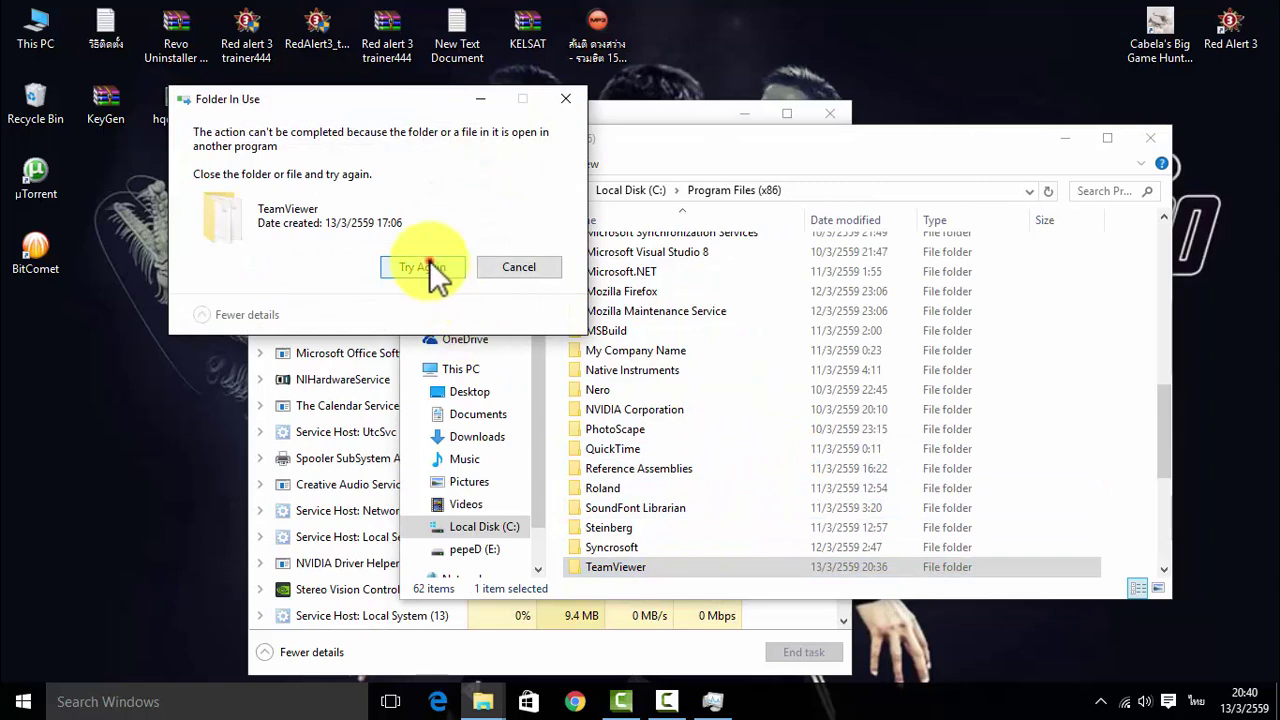
left_click(429, 266)
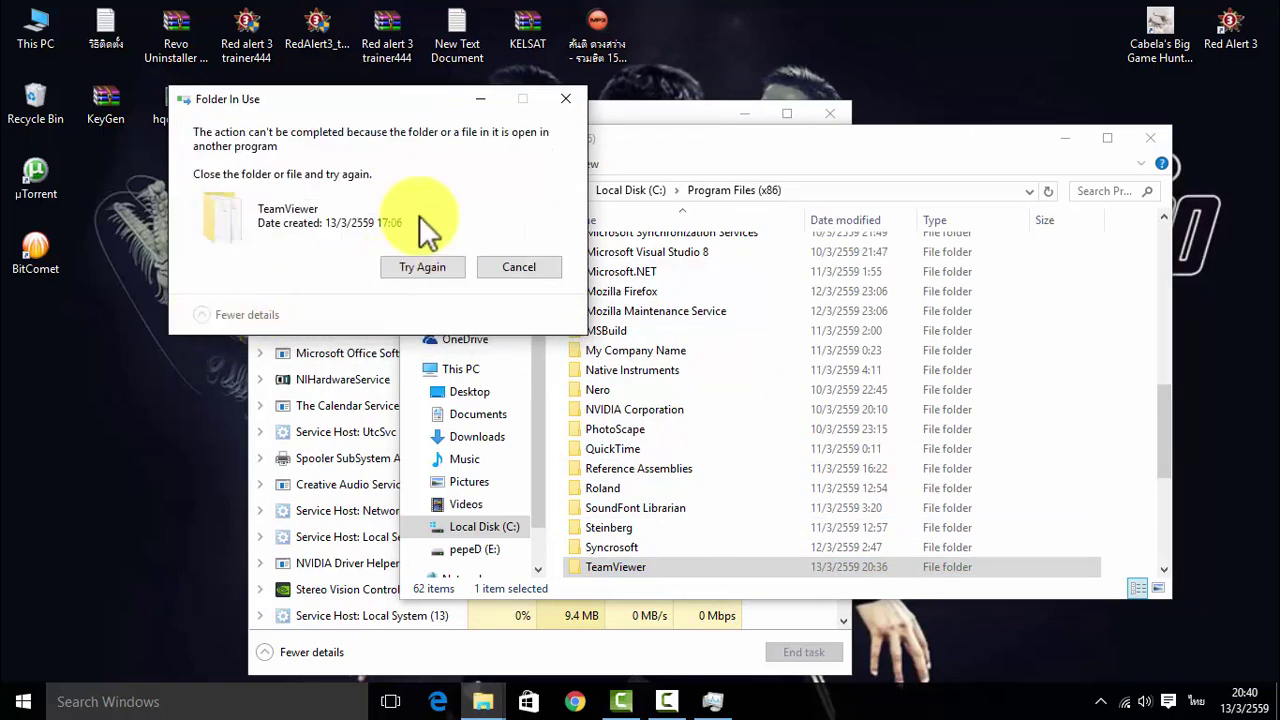
left_click(568, 101)
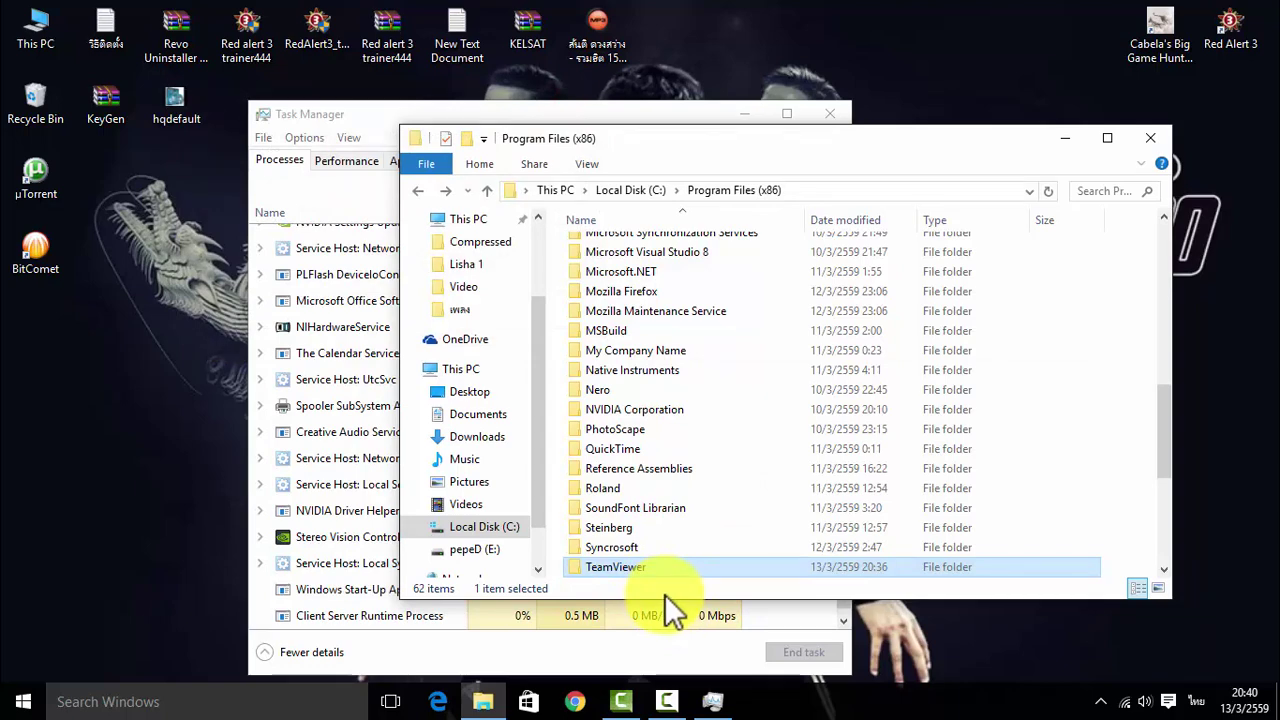
Step: Try to permanently delete the TeamViewer folder with administrator permission, retry twice, and abandon the operation
key("shift+Delete")
key("Return")
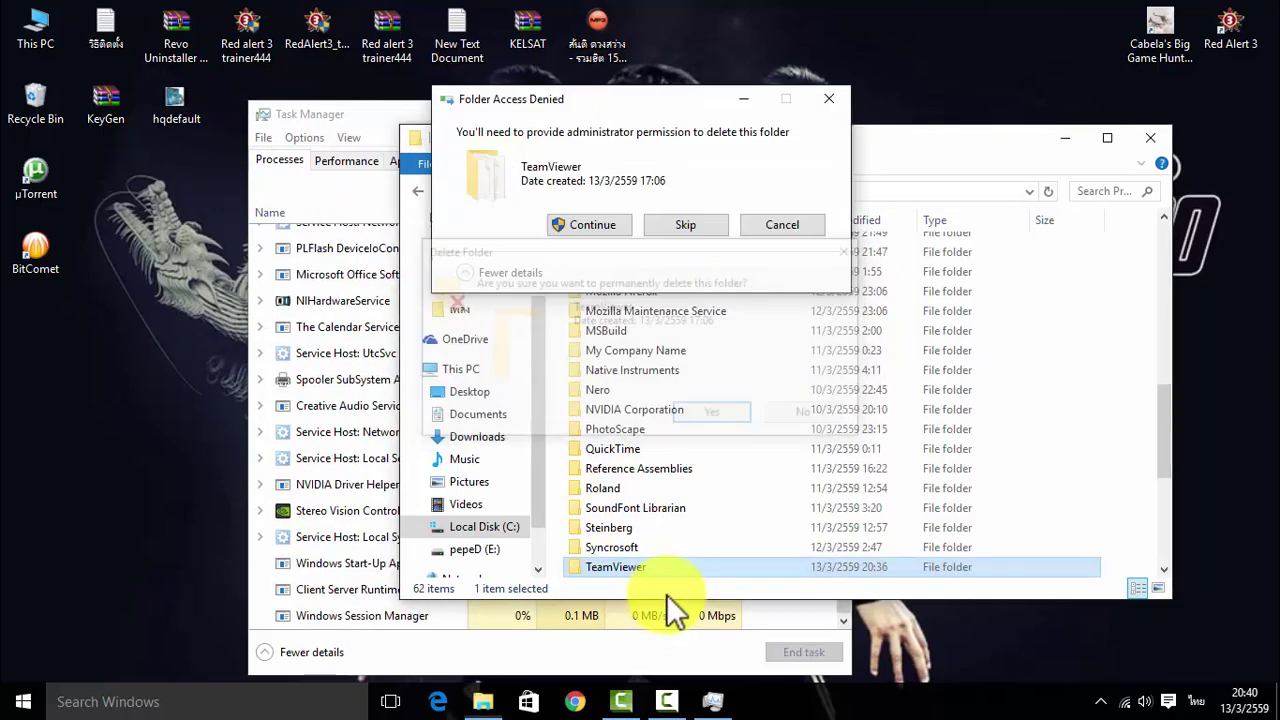
key("Return")
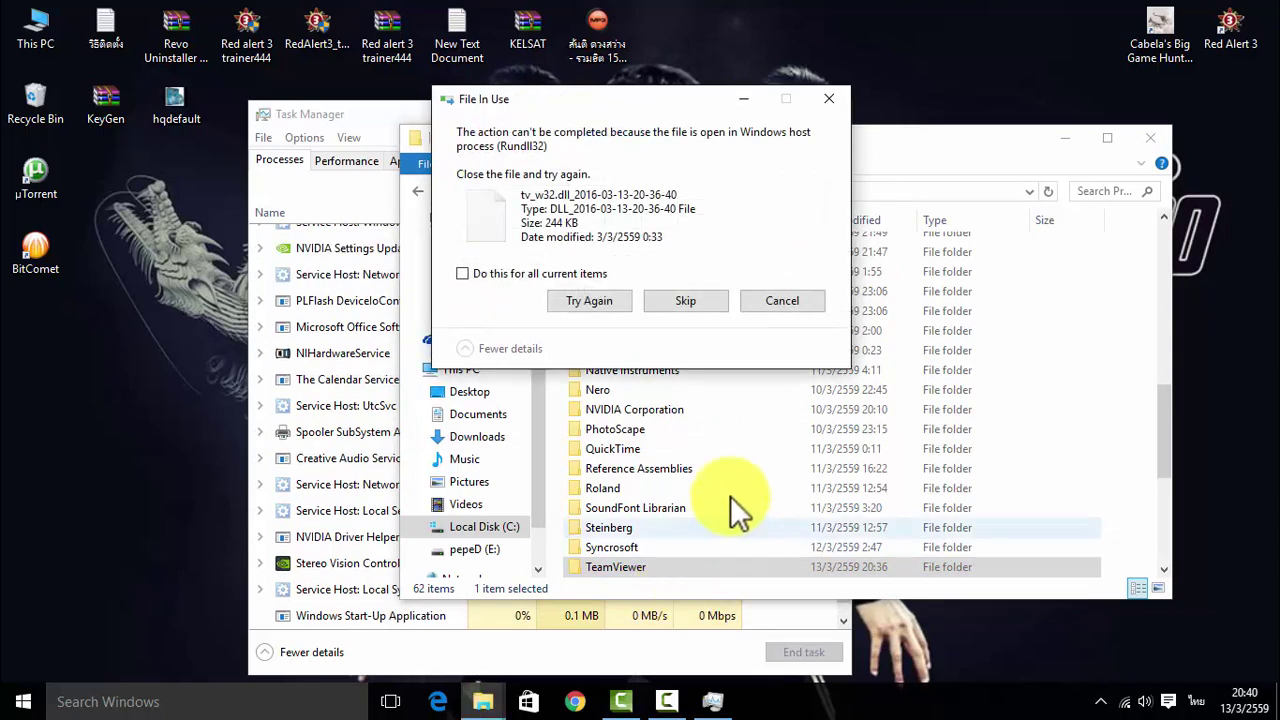
left_click(597, 302)
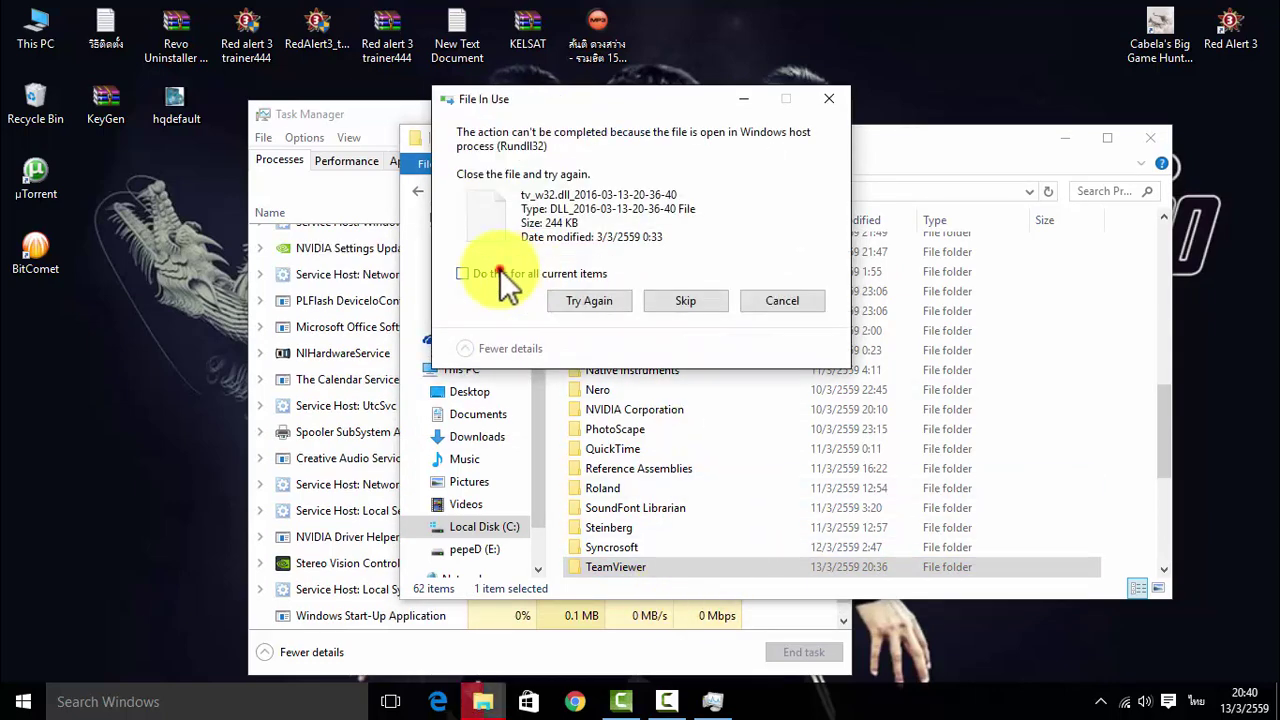
left_click(580, 302)
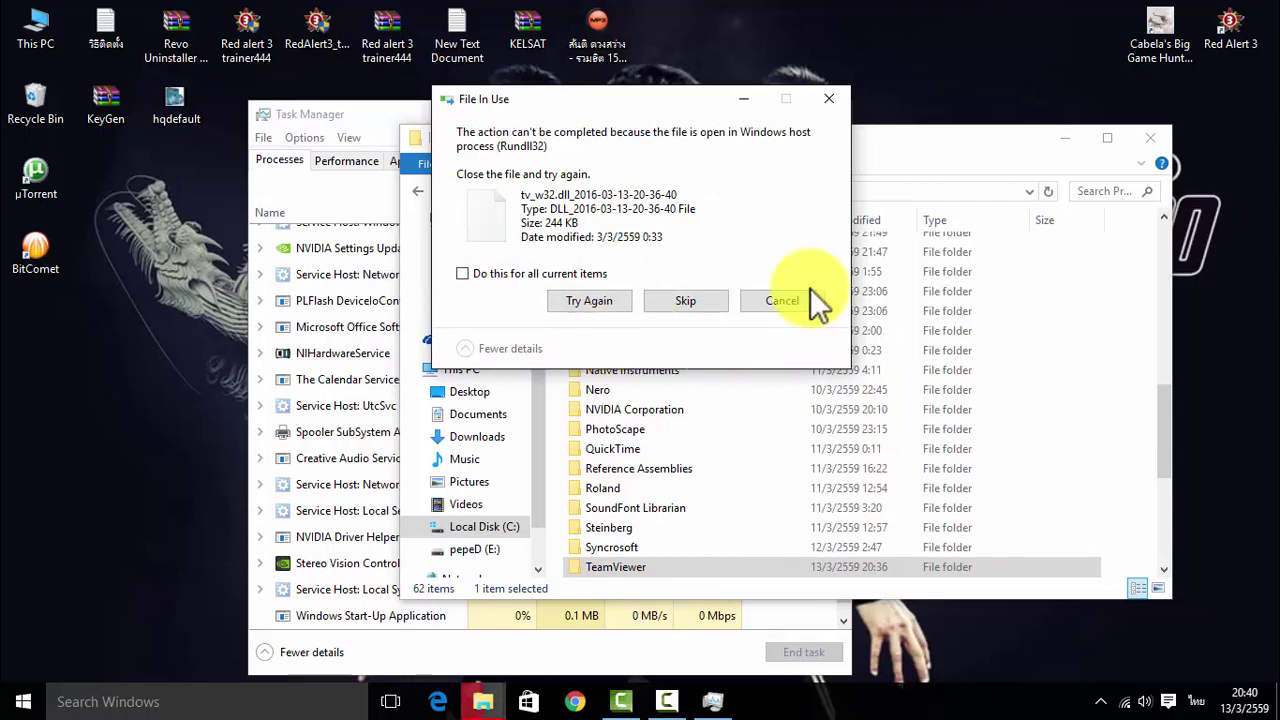
left_click(846, 102)
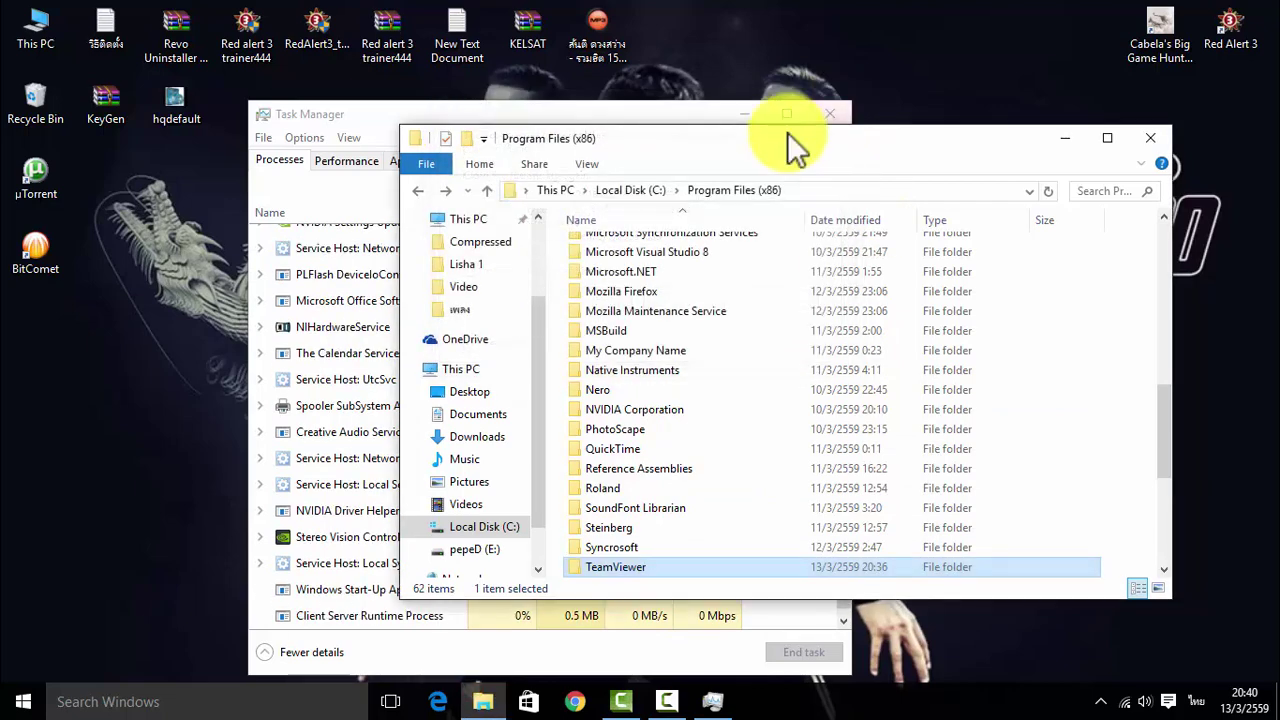
Step: Close the File Explorer and Task Manager windows and show the hidden notification area icons
left_click(1143, 137)
left_click(832, 114)
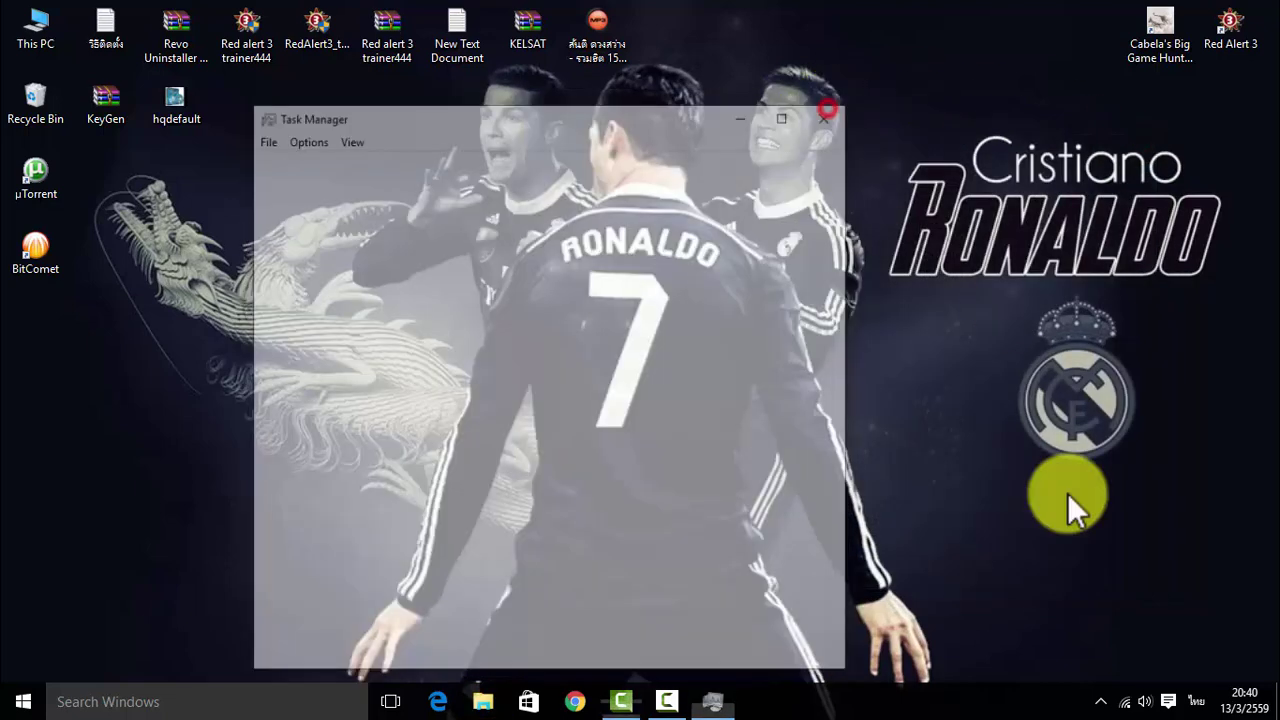
left_click(1100, 701)
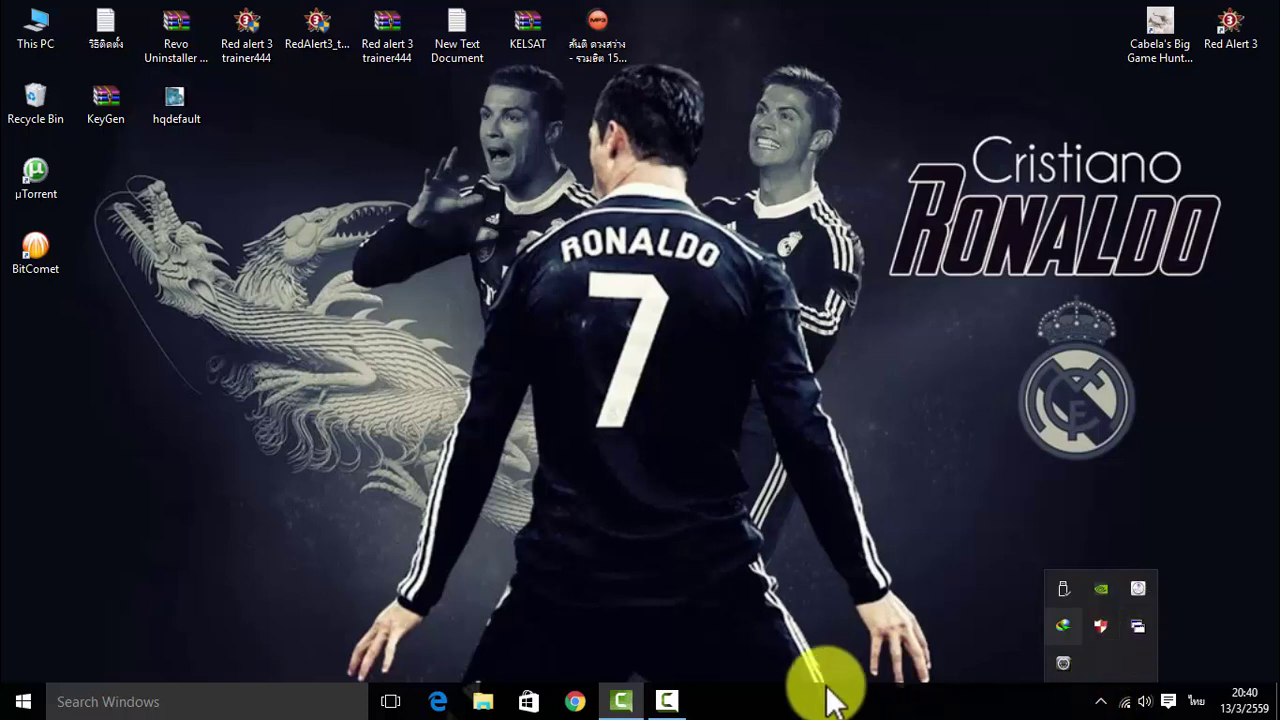
Step: Reopen Task Manager and examine the full process list for anything belonging to TeamViewer
right_click(737, 703)
left_click(896, 620)
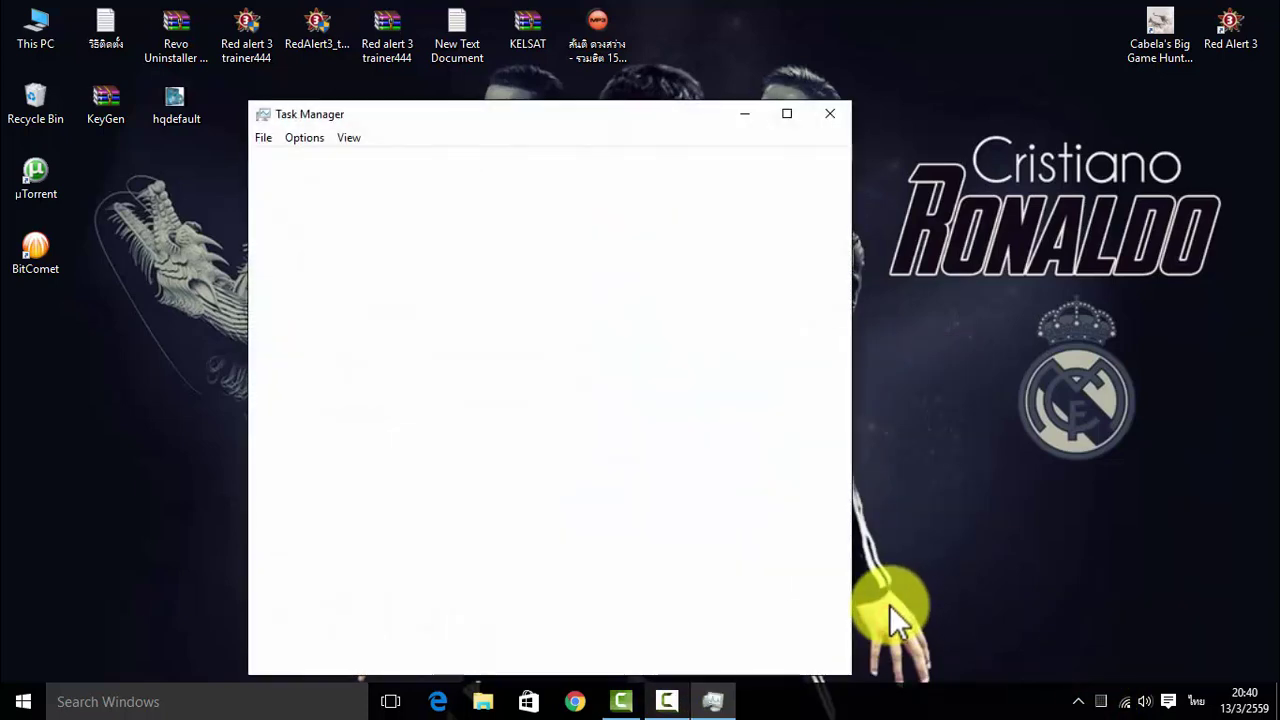
scroll(574, 220, "down", 1)
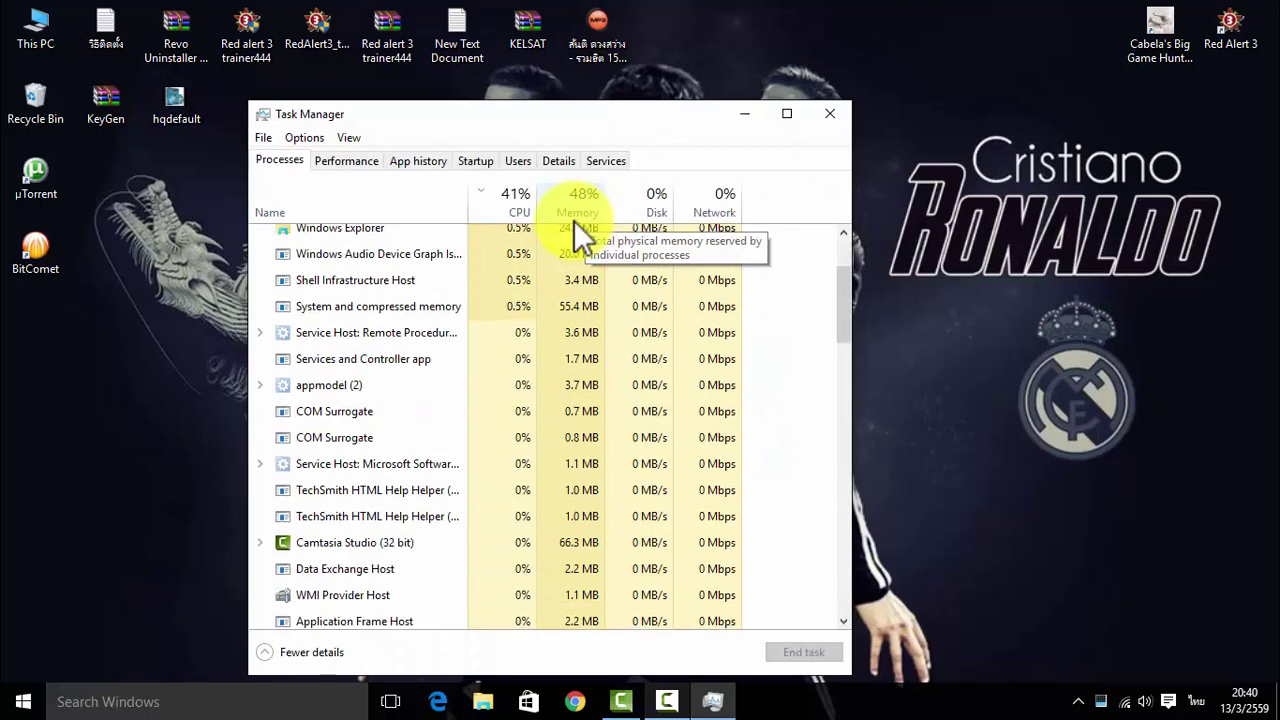
scroll(574, 220, "down", 2)
scroll(574, 220, "down", 1)
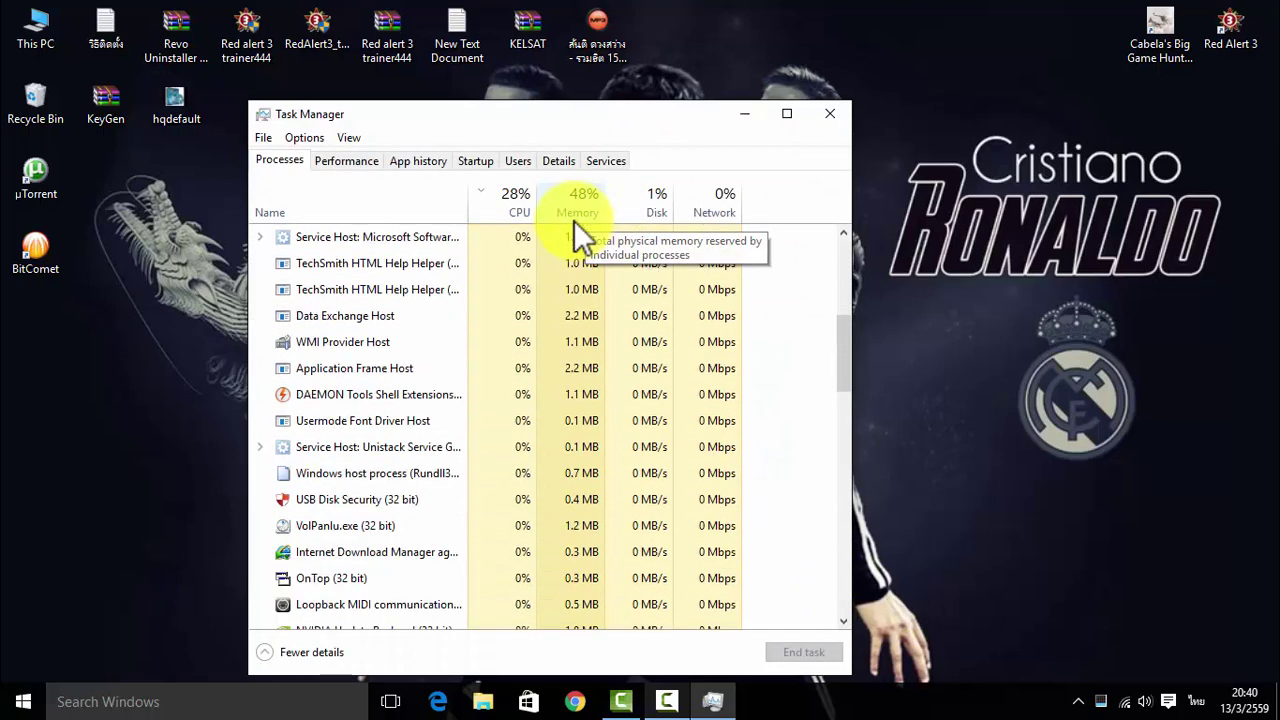
scroll(574, 220, "down", 2)
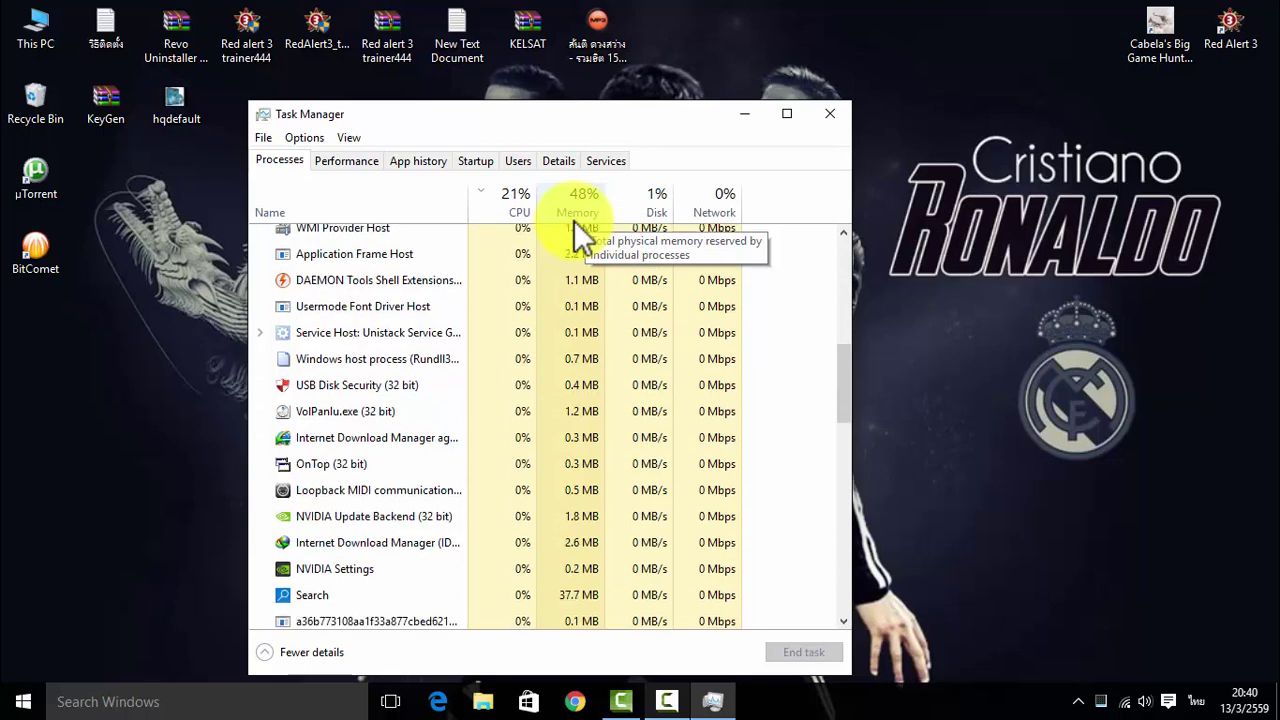
scroll(574, 220, "down", 1)
scroll(576, 224, "down", 5)
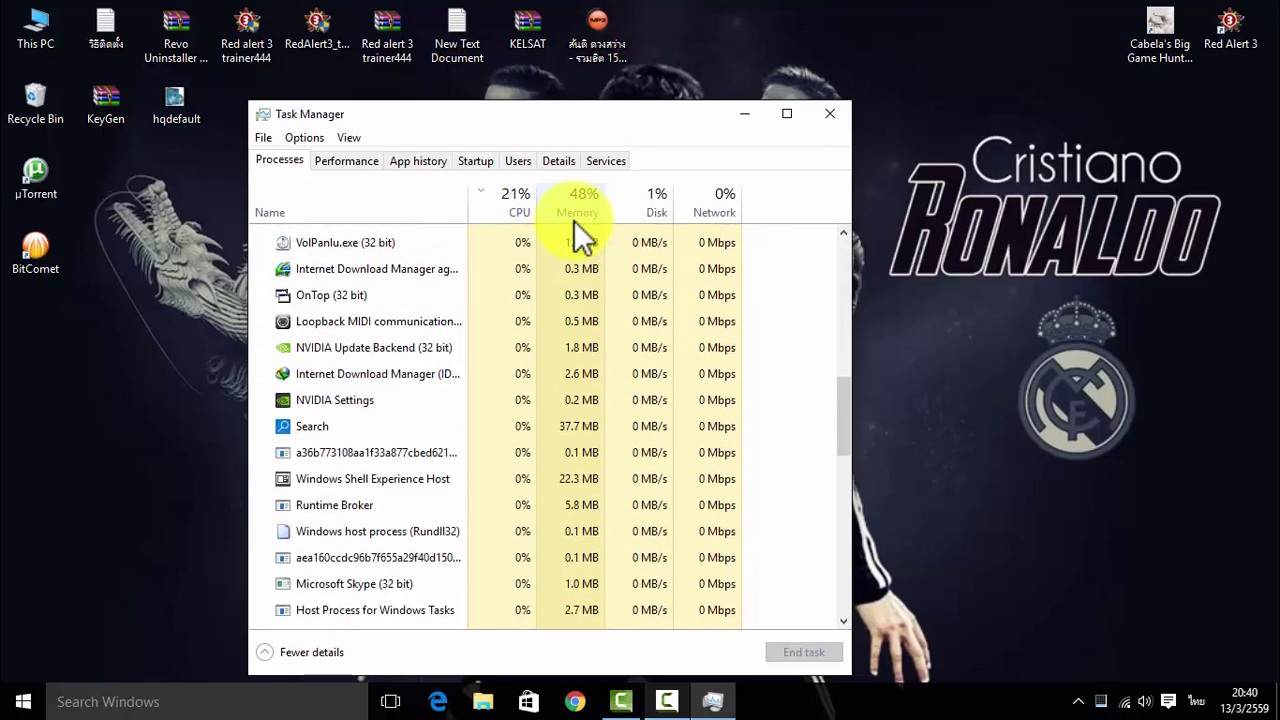
scroll(574, 220, "down", 2)
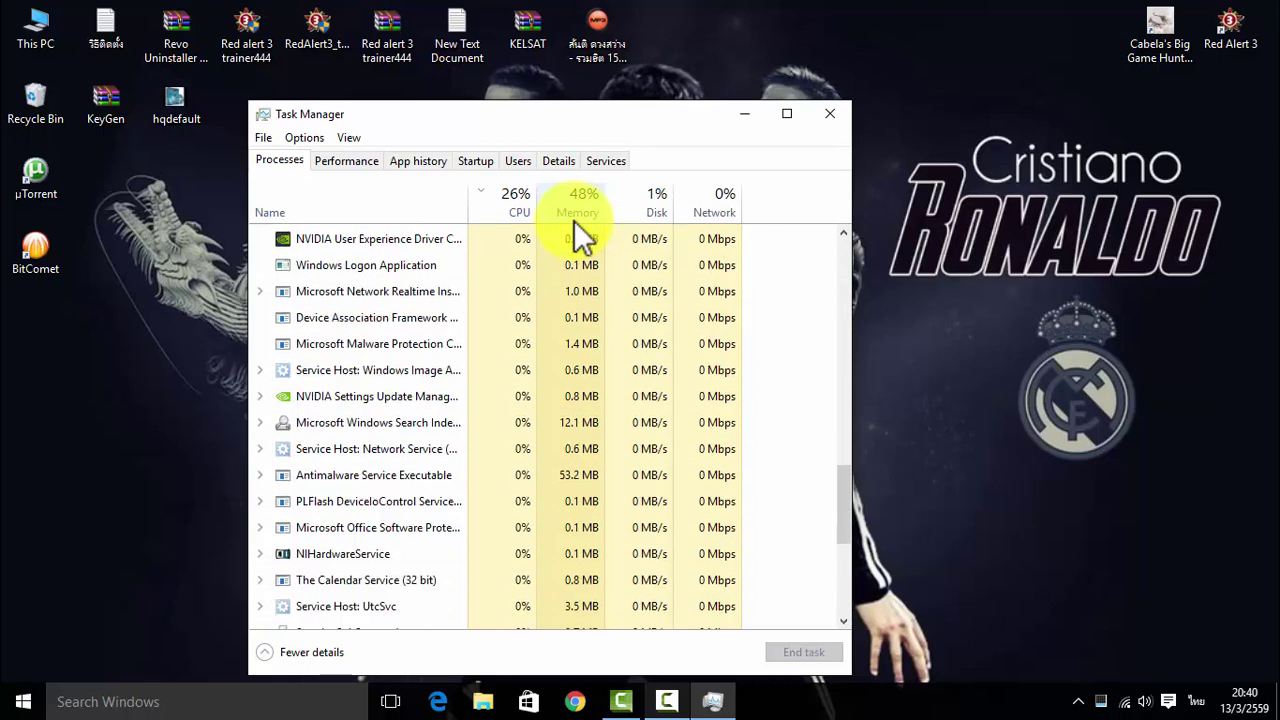
scroll(574, 220, "down", 3)
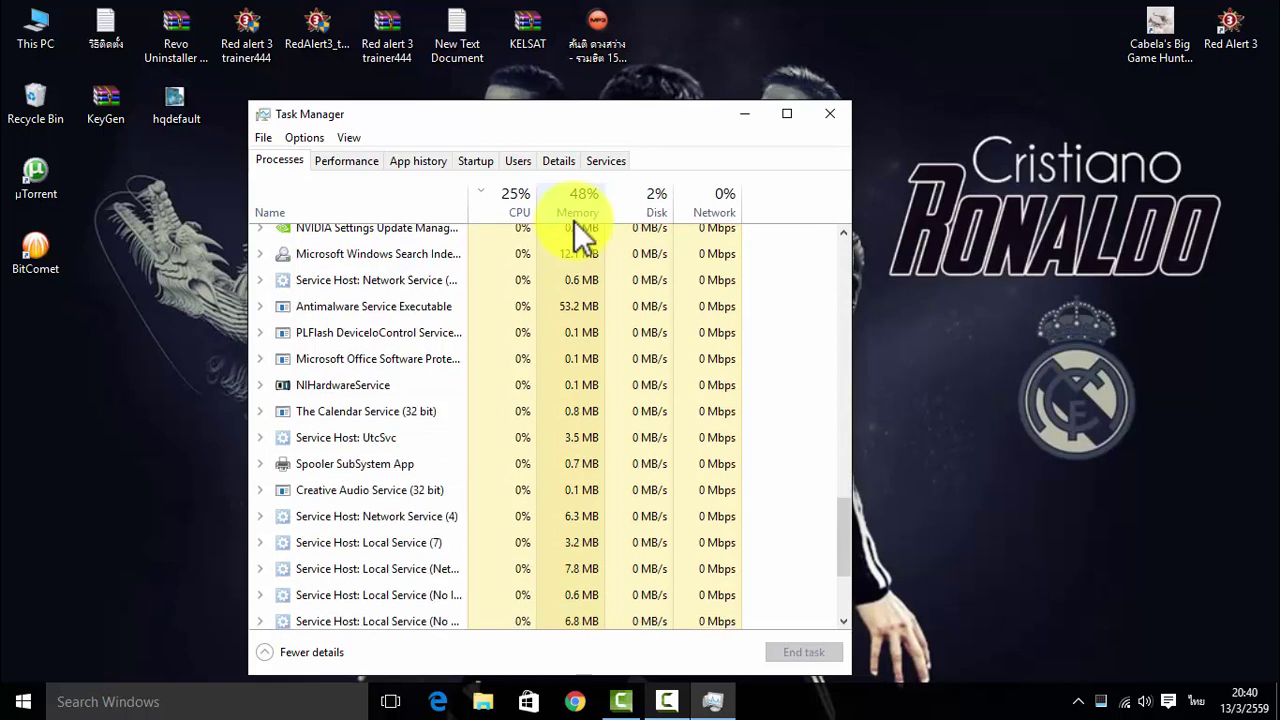
scroll(574, 220, "down", 2)
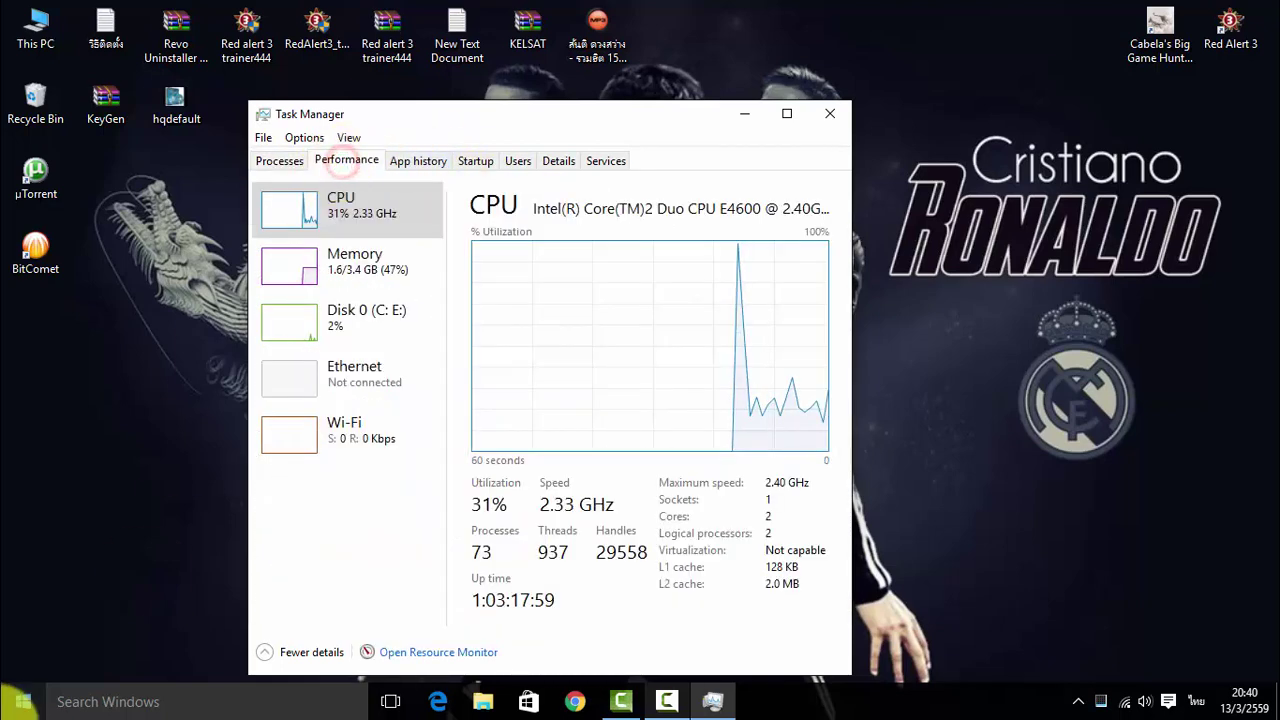
Step: Look through Task Manager's performance, app history, startup, users and details views for TeamViewer entries
left_click(23, 701)
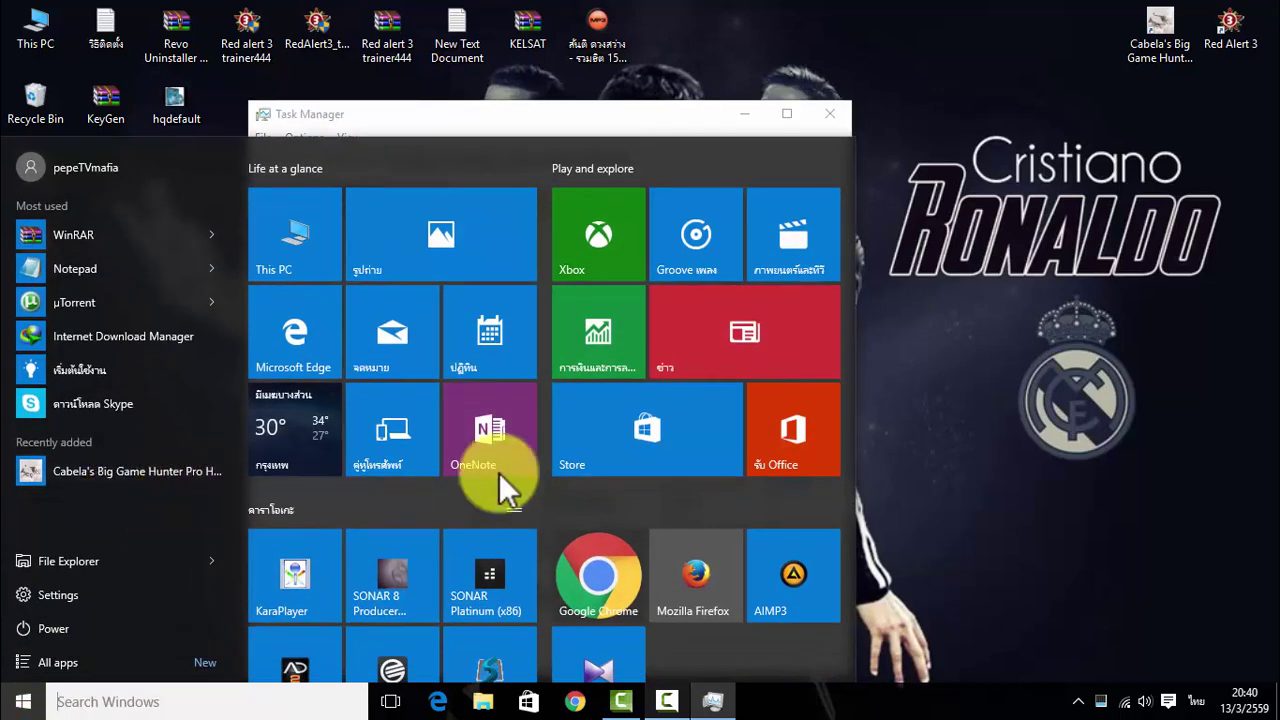
left_click(569, 110)
left_click(415, 163)
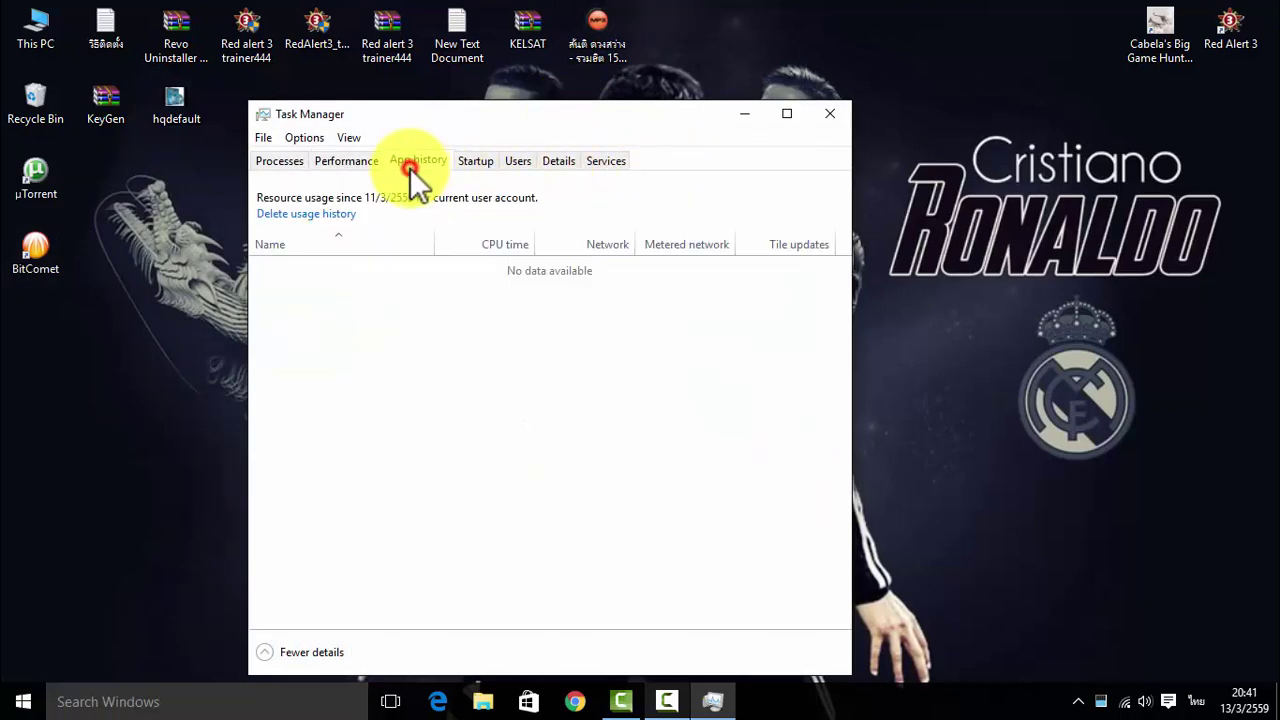
left_click(482, 164)
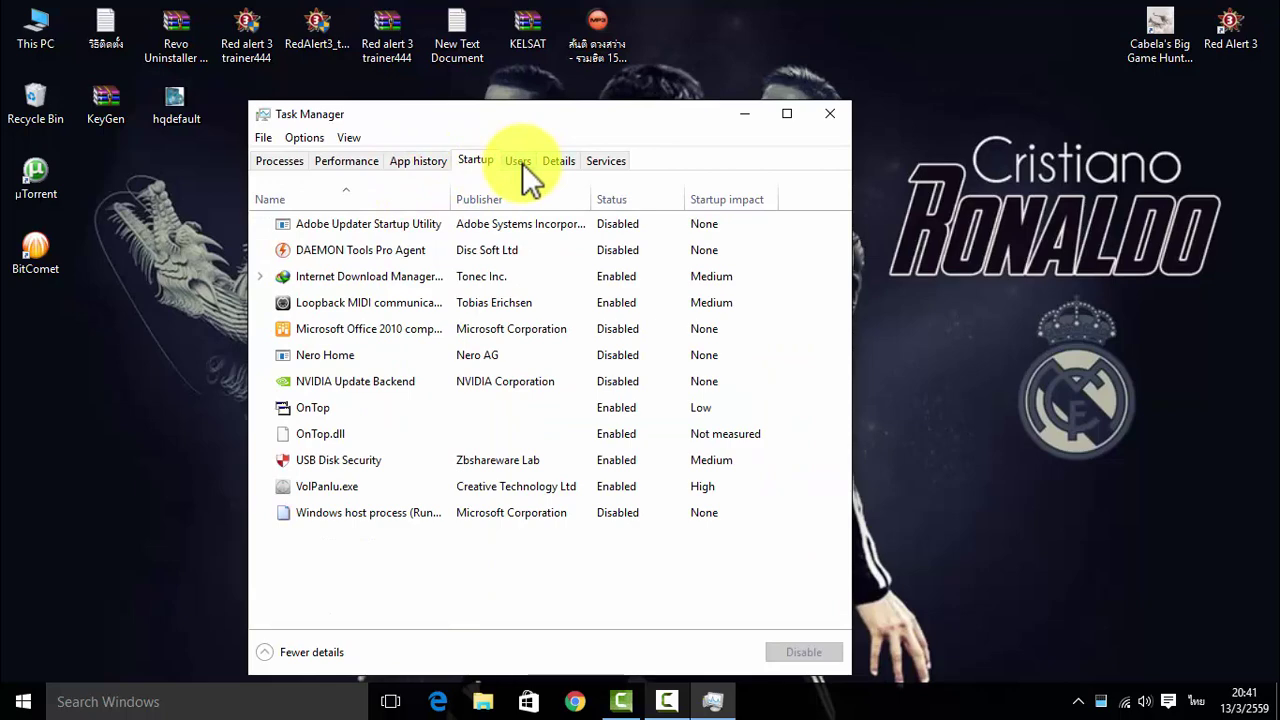
left_click(518, 161)
left_click(558, 161)
Step: Examine the full list of Windows services in Task Manager for anything belonging to TeamViewer, and close Task Manager
left_click(606, 161)
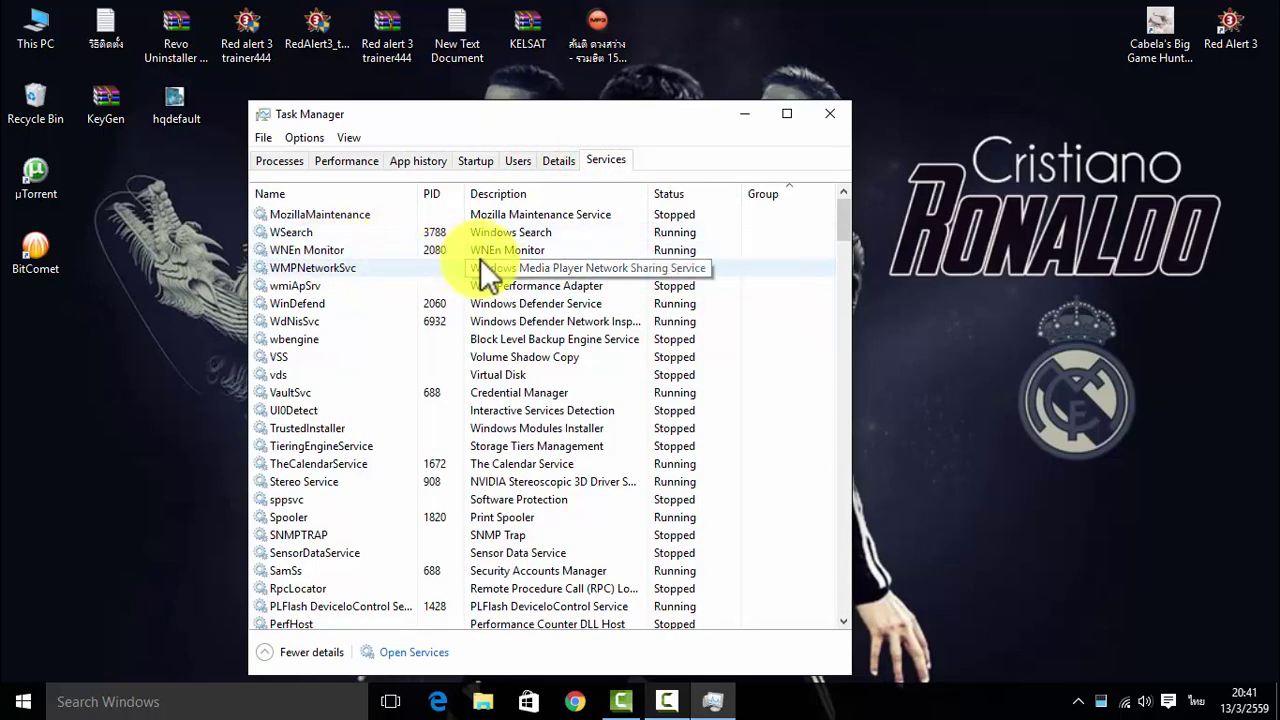
scroll(480, 262, "down", 5)
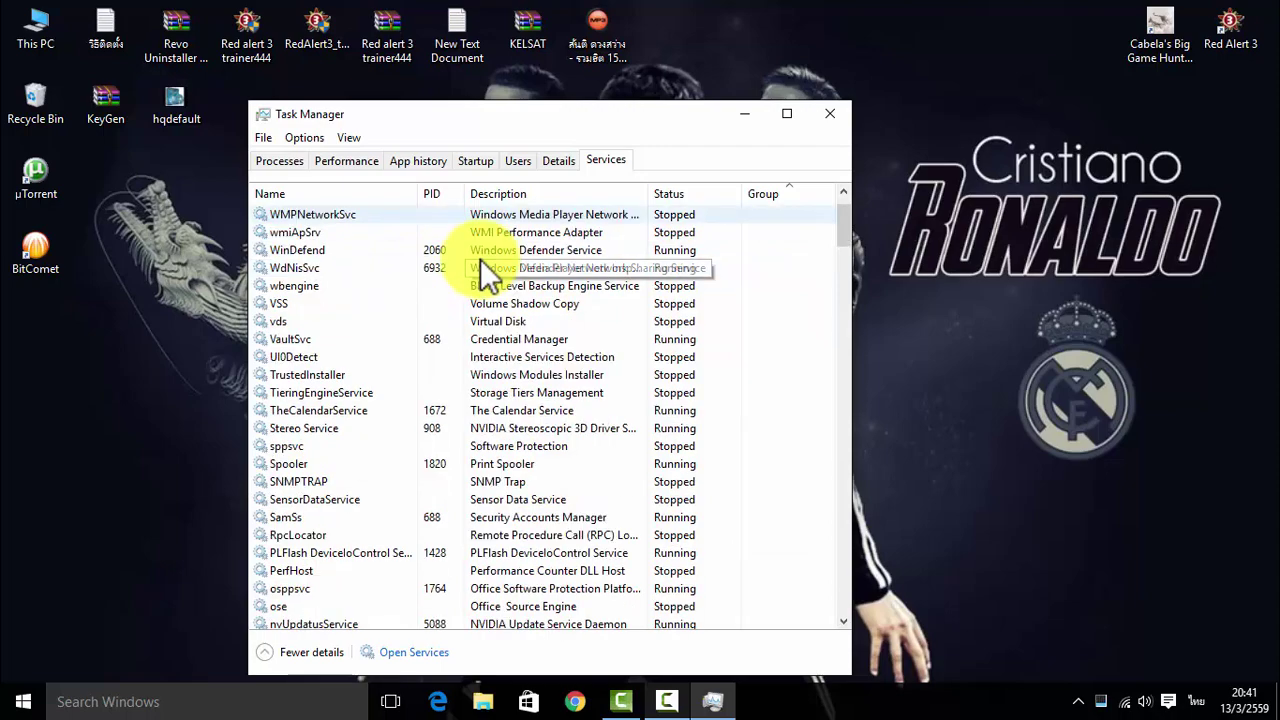
scroll(480, 259, "down", 10)
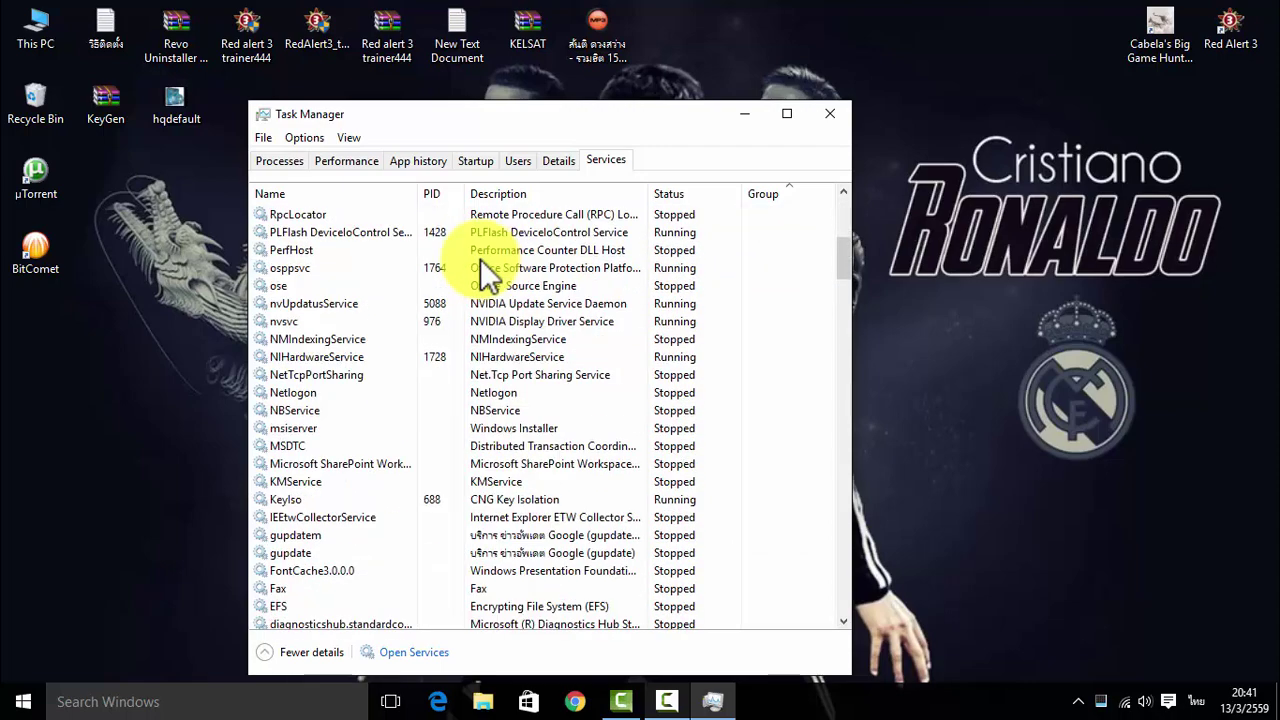
scroll(480, 259, "down", 3)
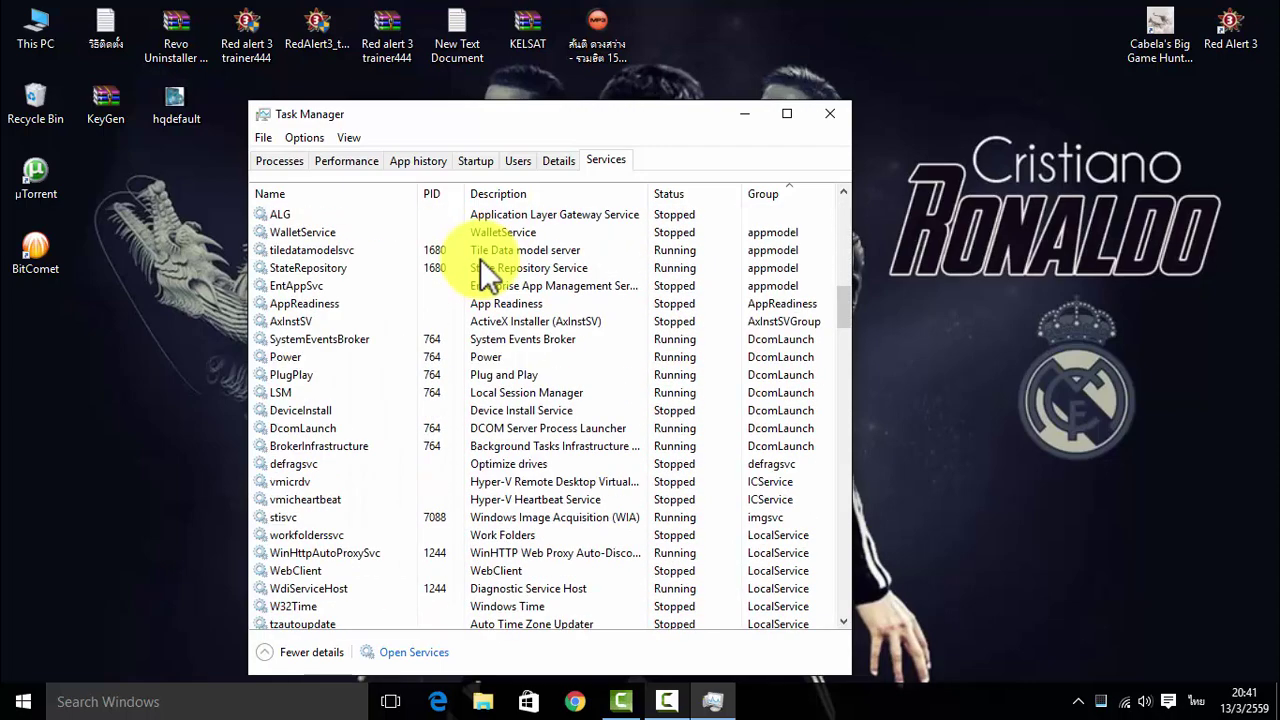
scroll(480, 259, "down", 10)
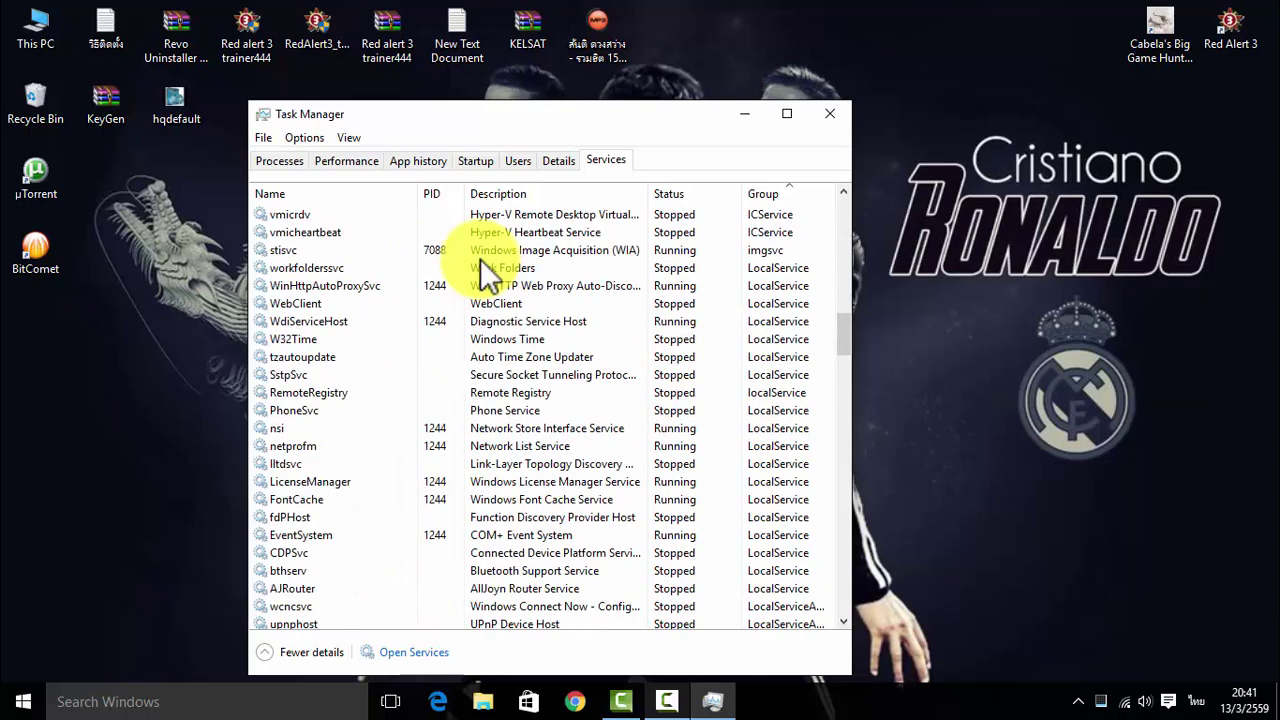
scroll(480, 259, "down", 6)
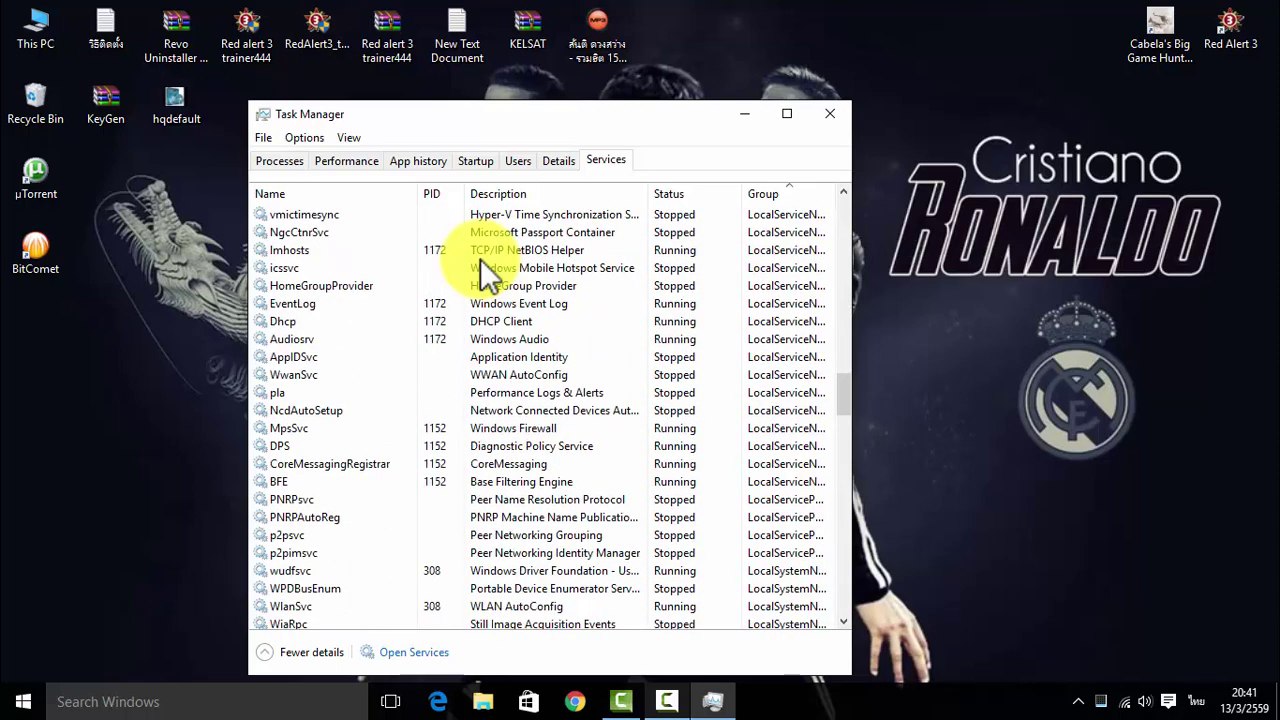
scroll(480, 259, "down", 6)
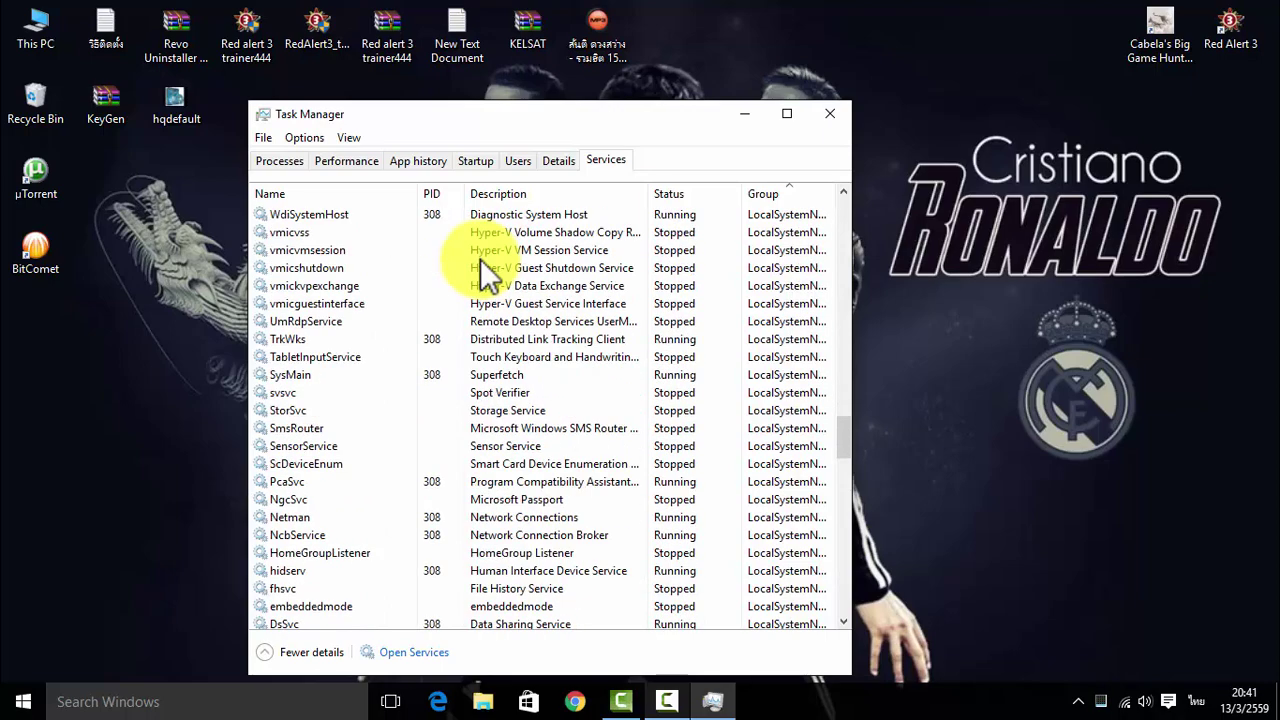
scroll(480, 259, "down", 5)
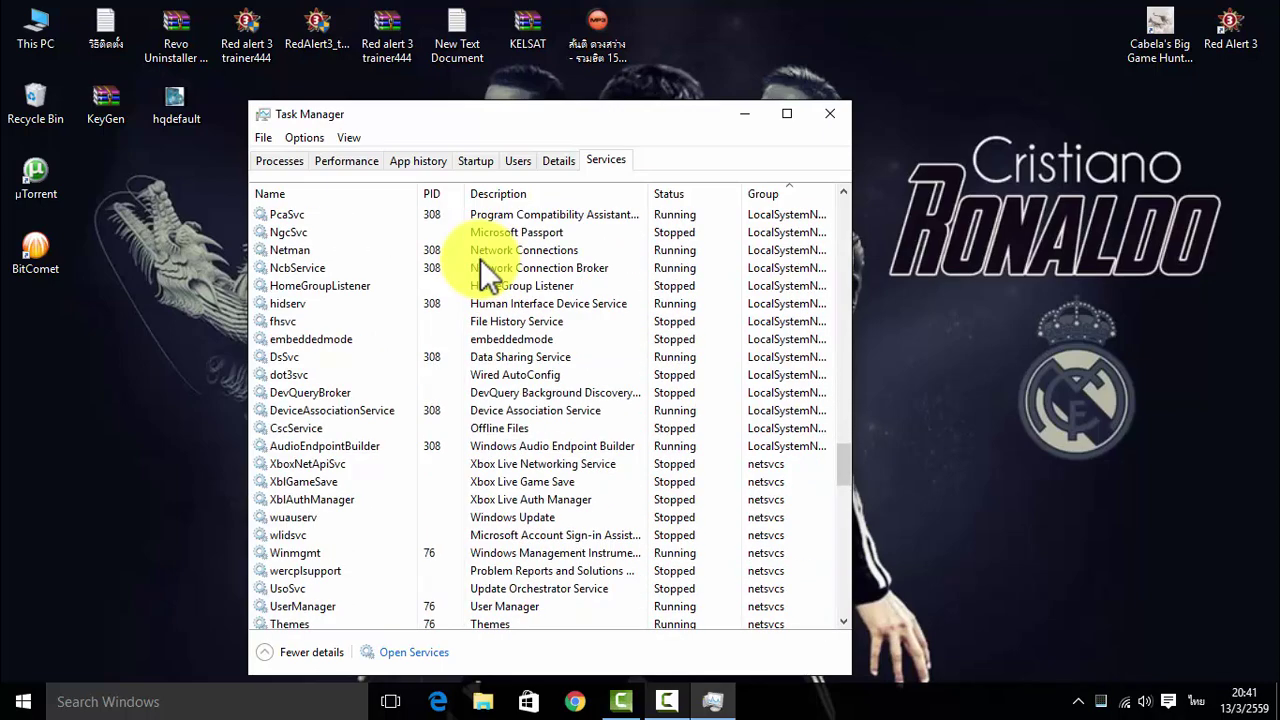
scroll(480, 259, "down", 6)
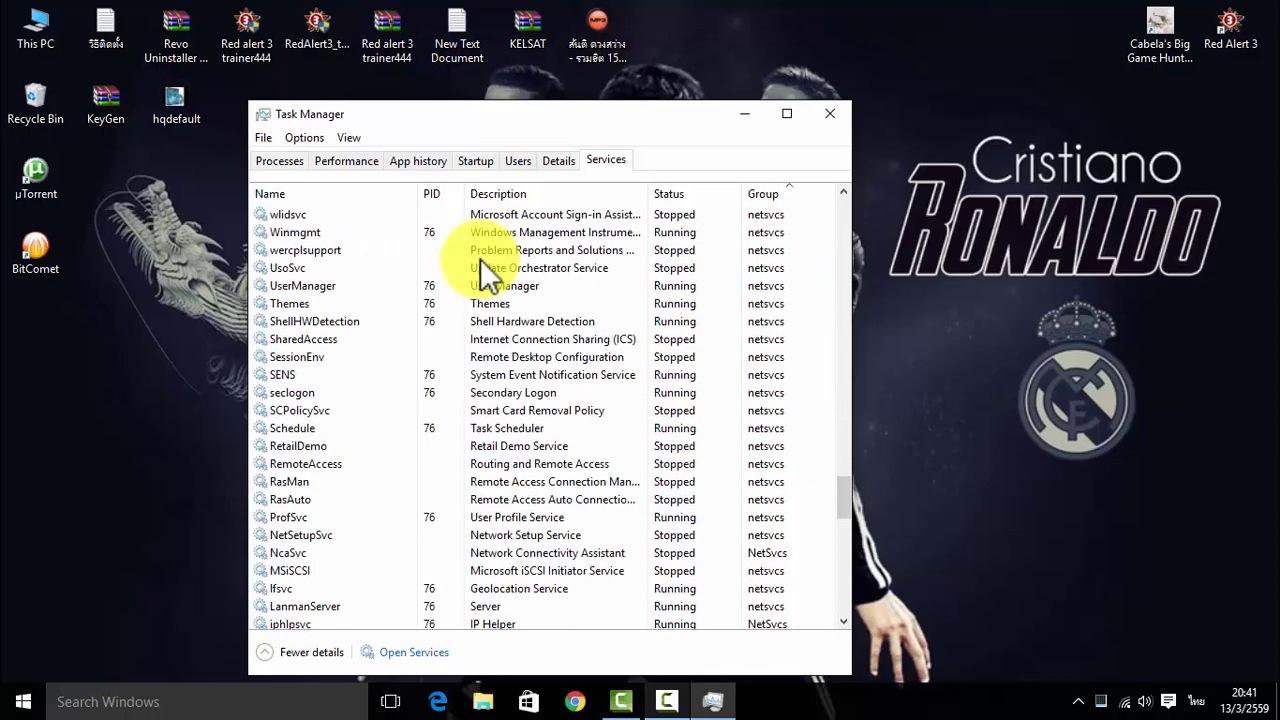
scroll(350, 336, "down", 3)
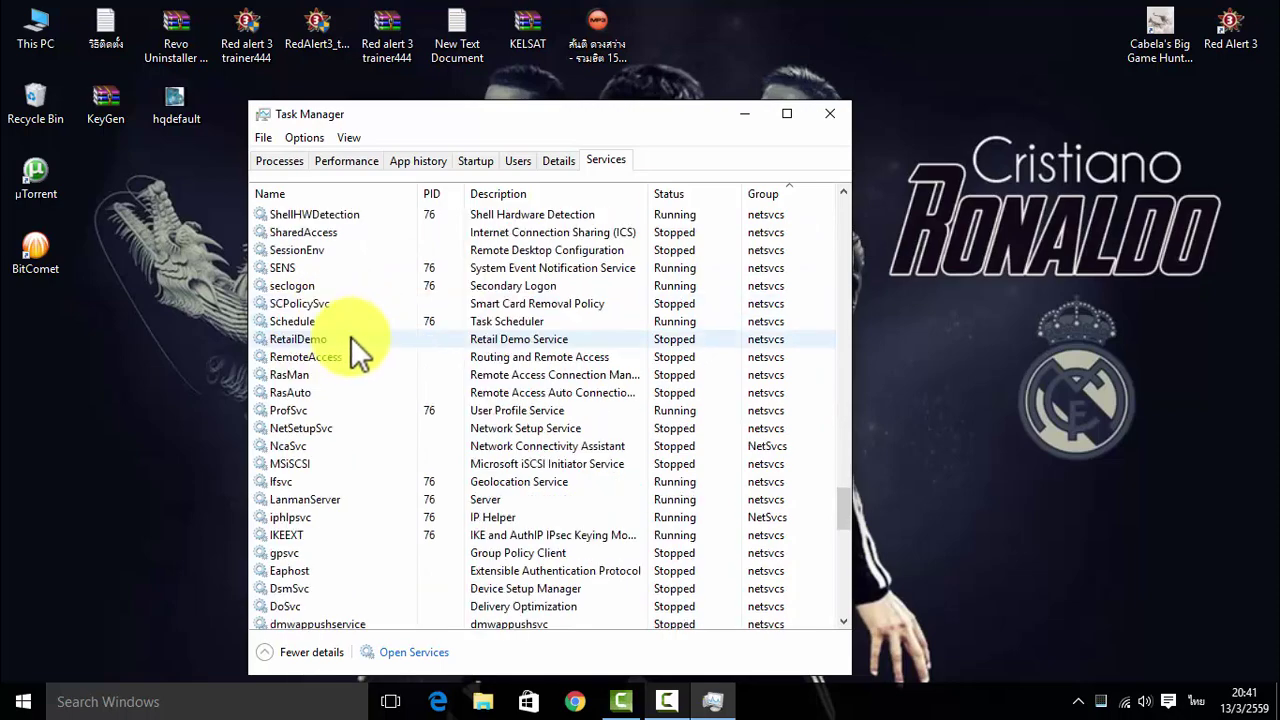
scroll(350, 336, "down", 13)
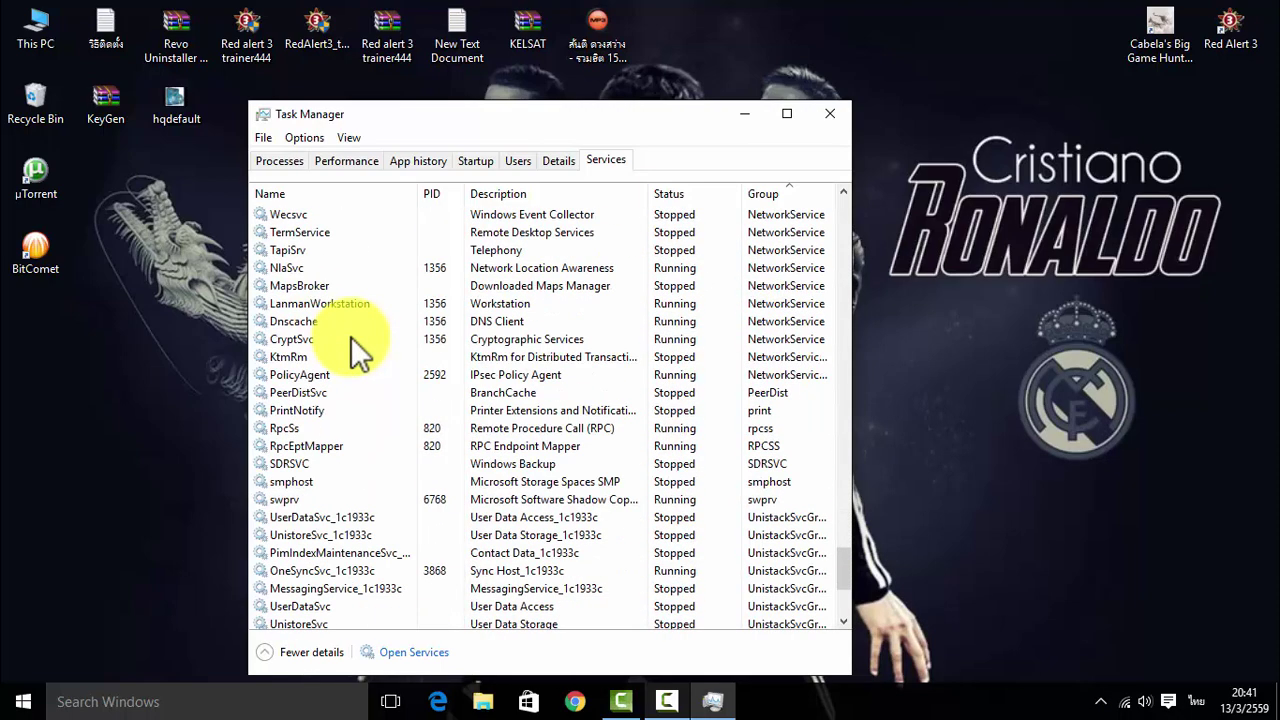
scroll(351, 337, "down", 2)
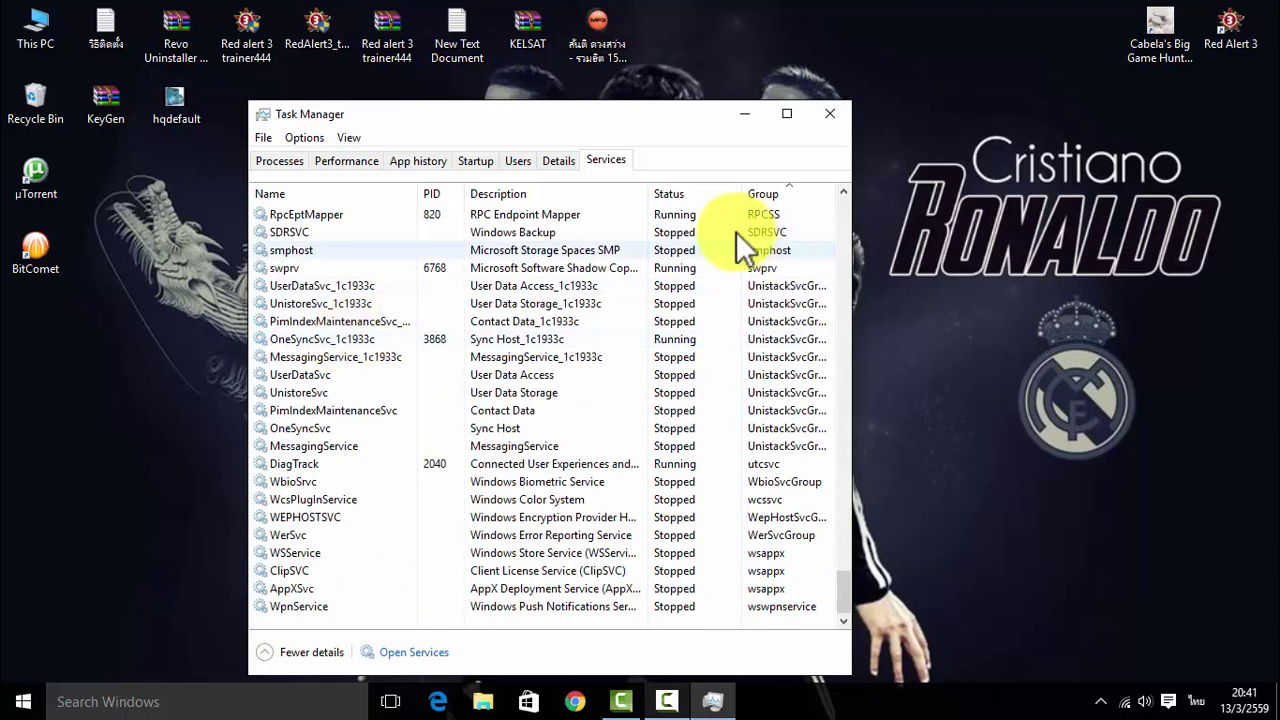
left_click(828, 113)
Step: Reopen Task Manager and restart the Windows Explorer process
right_click(471, 216)
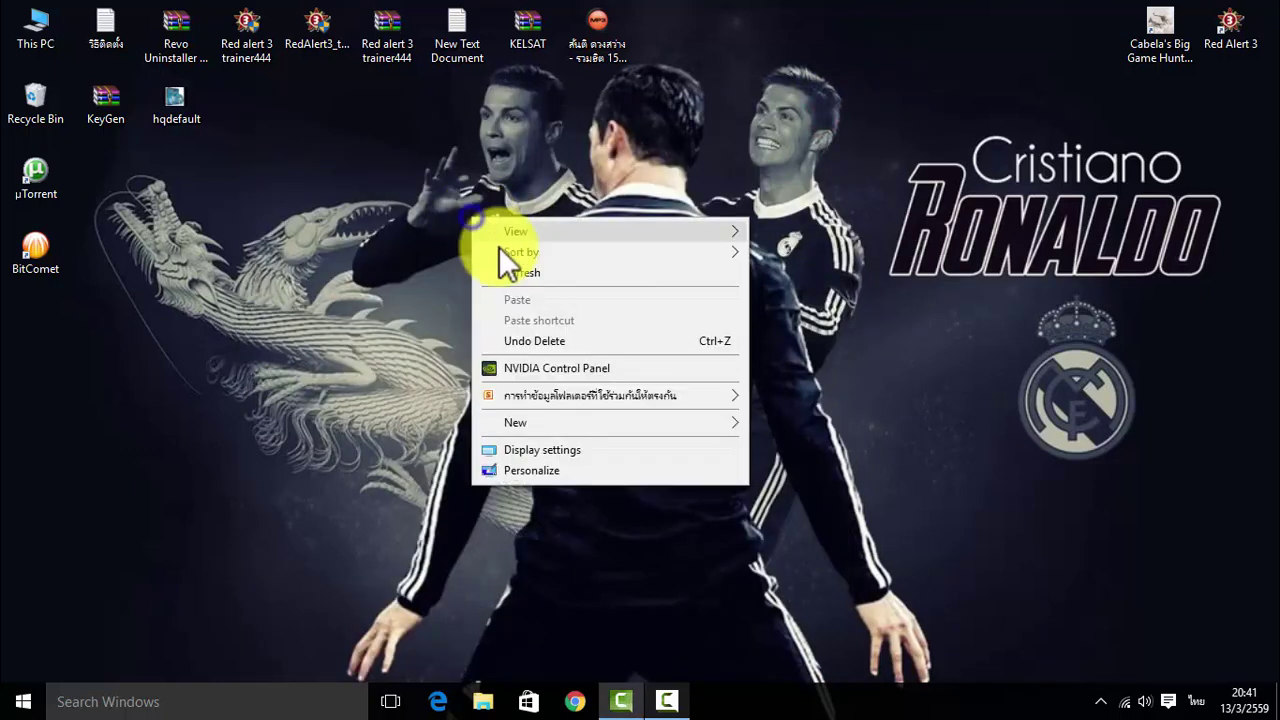
right_click(811, 703)
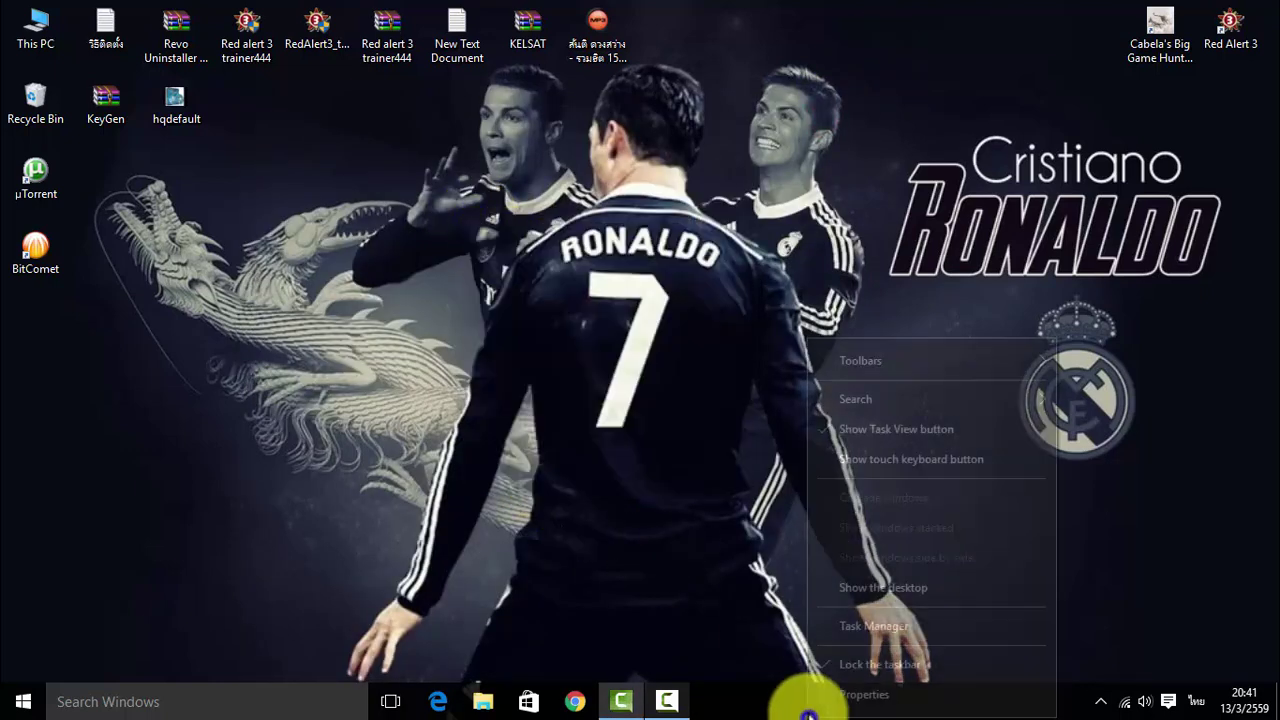
left_click(836, 628)
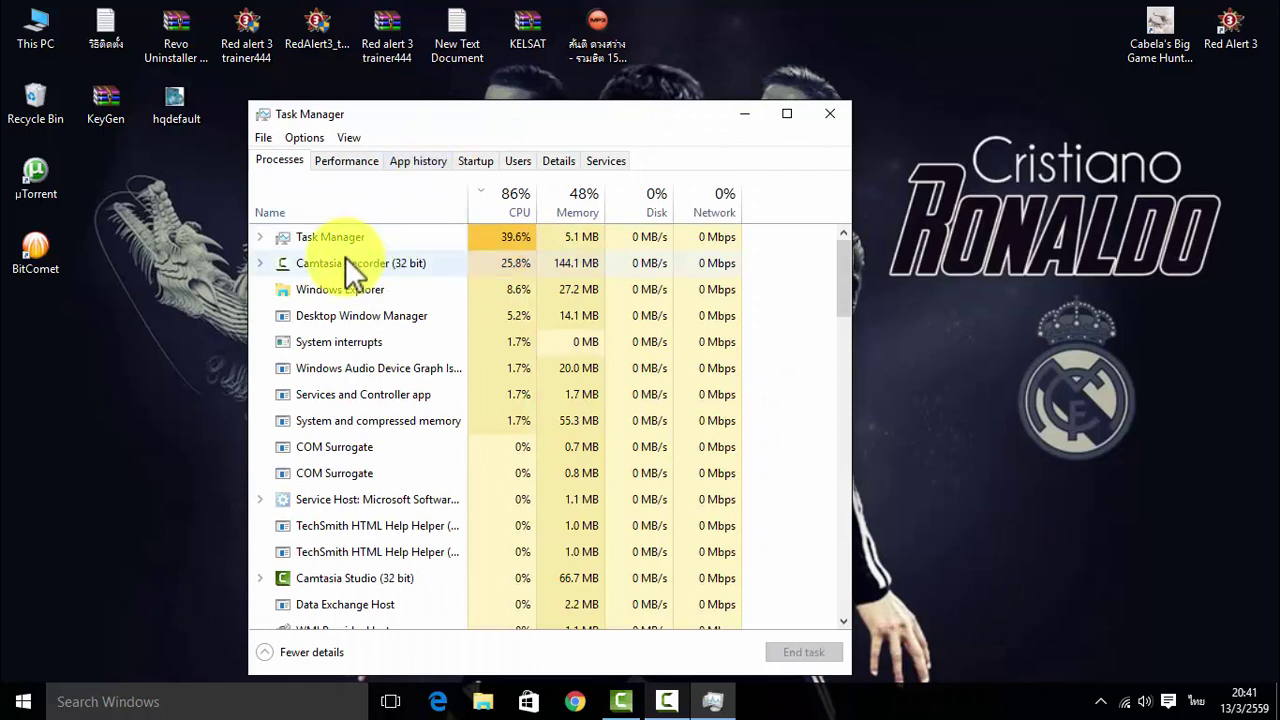
left_click(351, 369)
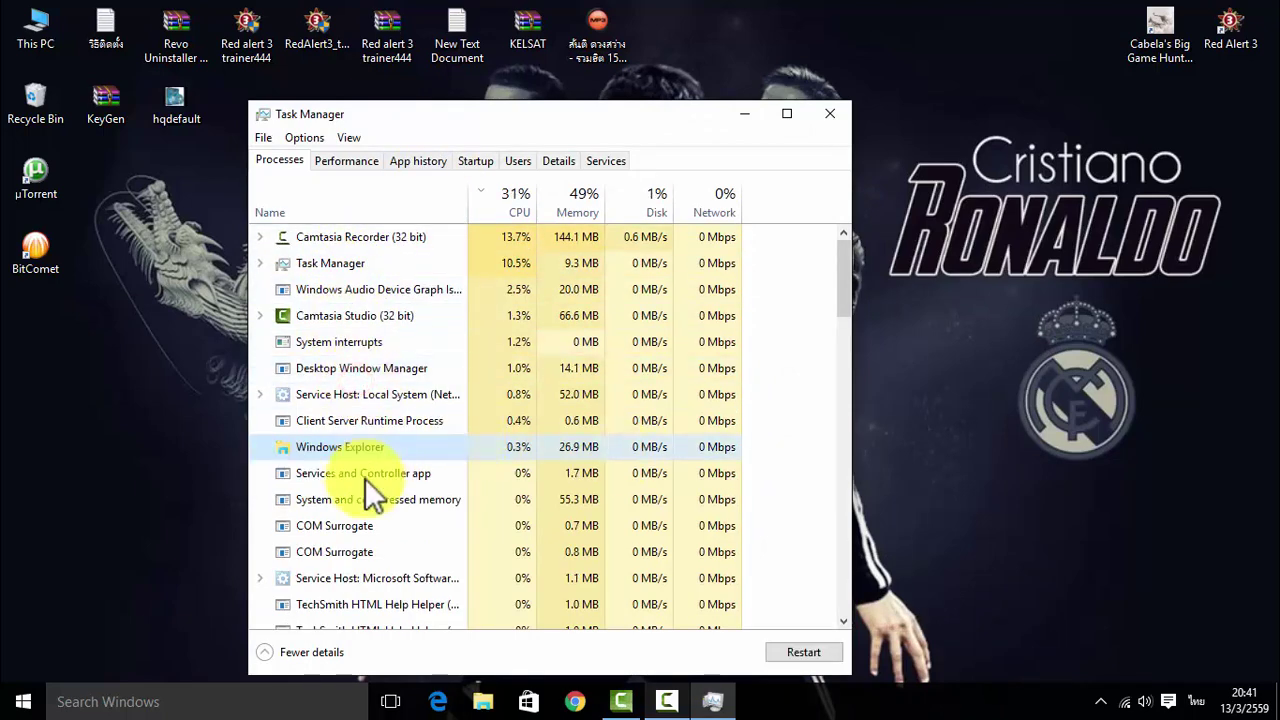
left_click(806, 652)
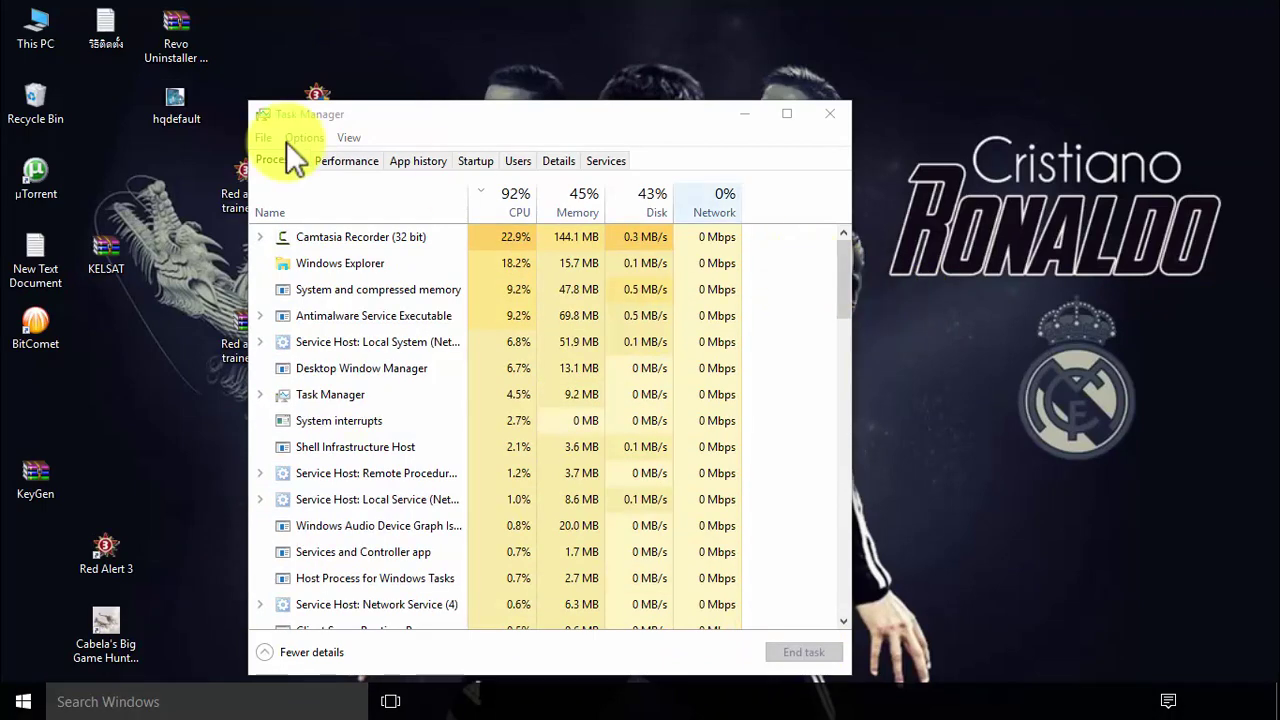
Step: Open the TeamViewer folder inside Program Files (x86) on Local Disk (C:)
double_click(35, 32)
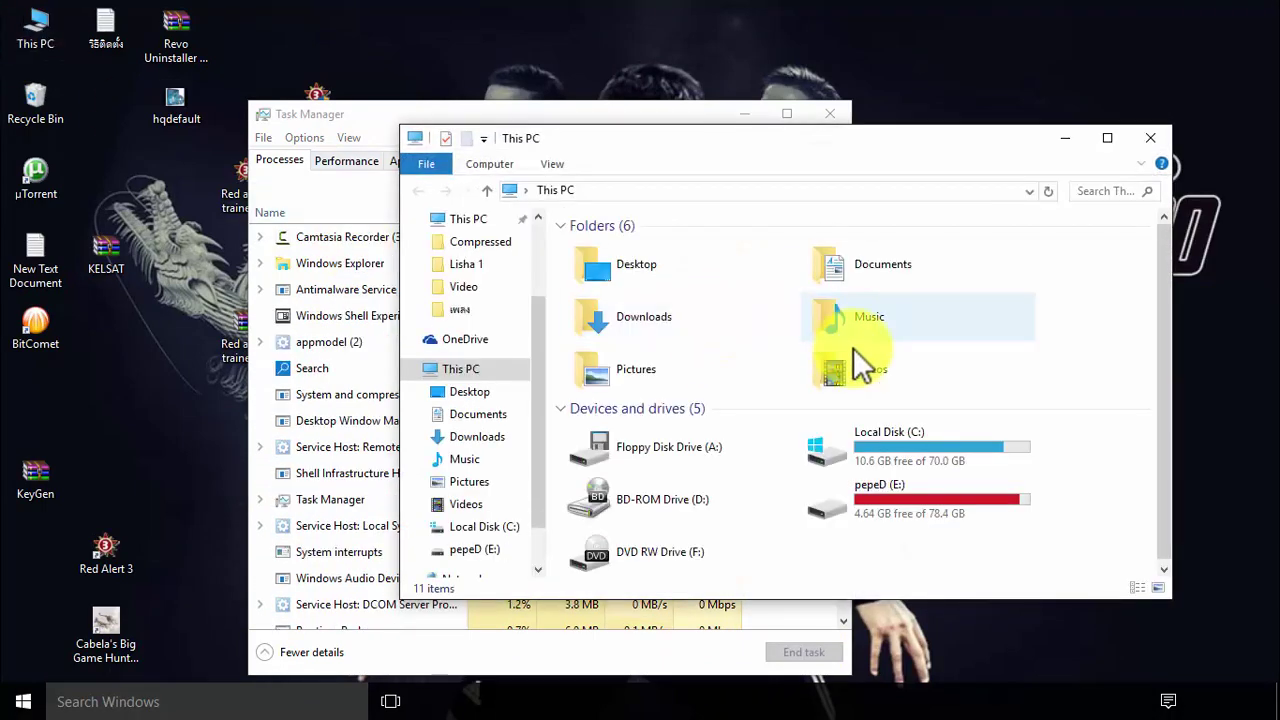
double_click(906, 435)
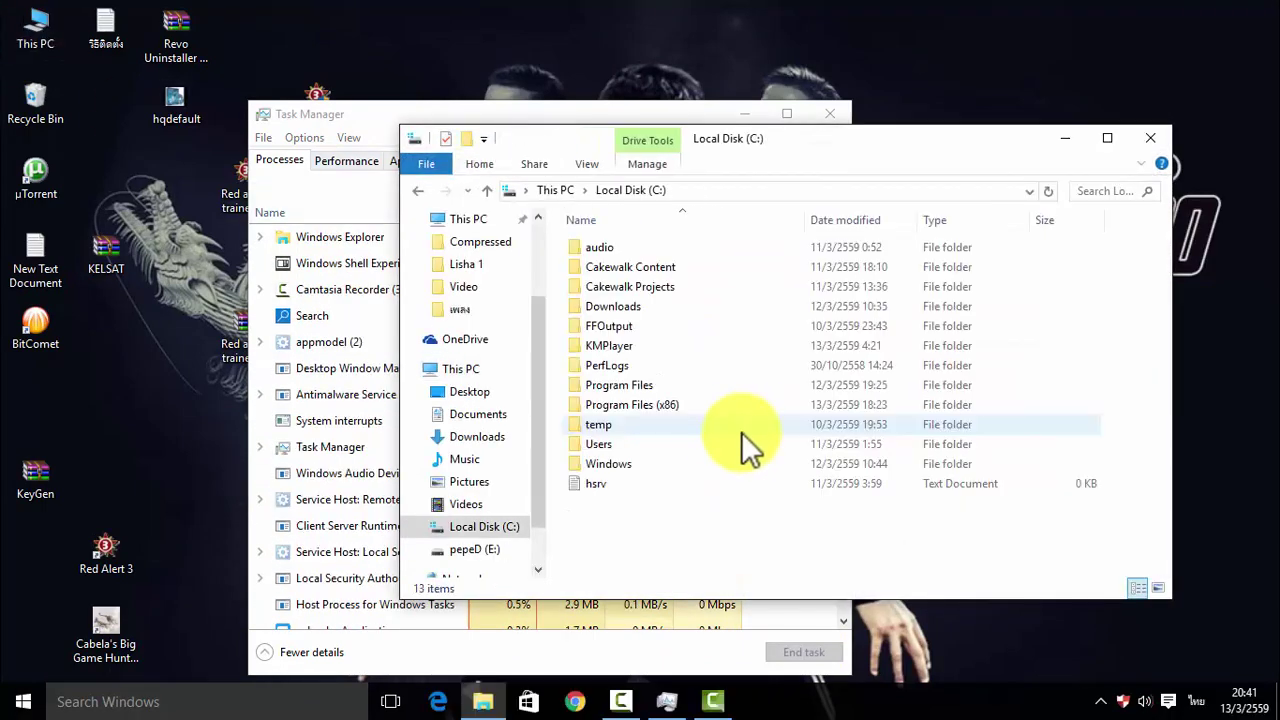
double_click(632, 404)
scroll(645, 400, "down", 2)
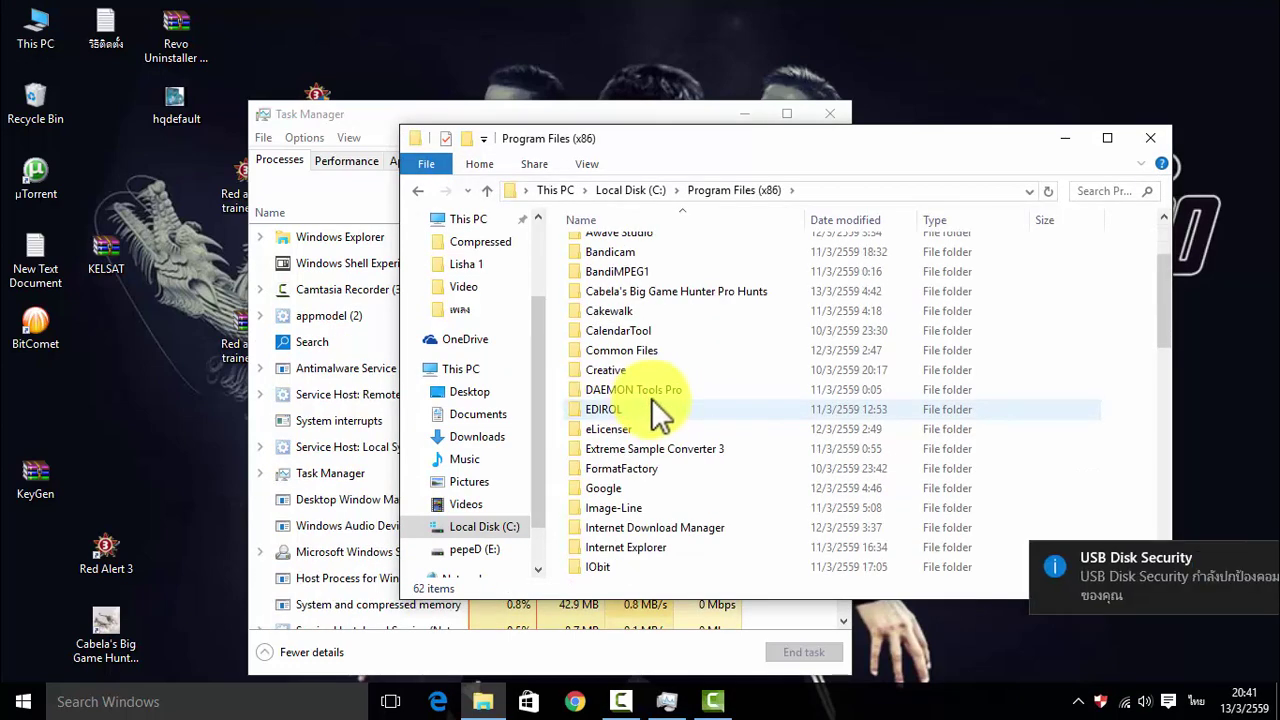
scroll(653, 400, "down", 1)
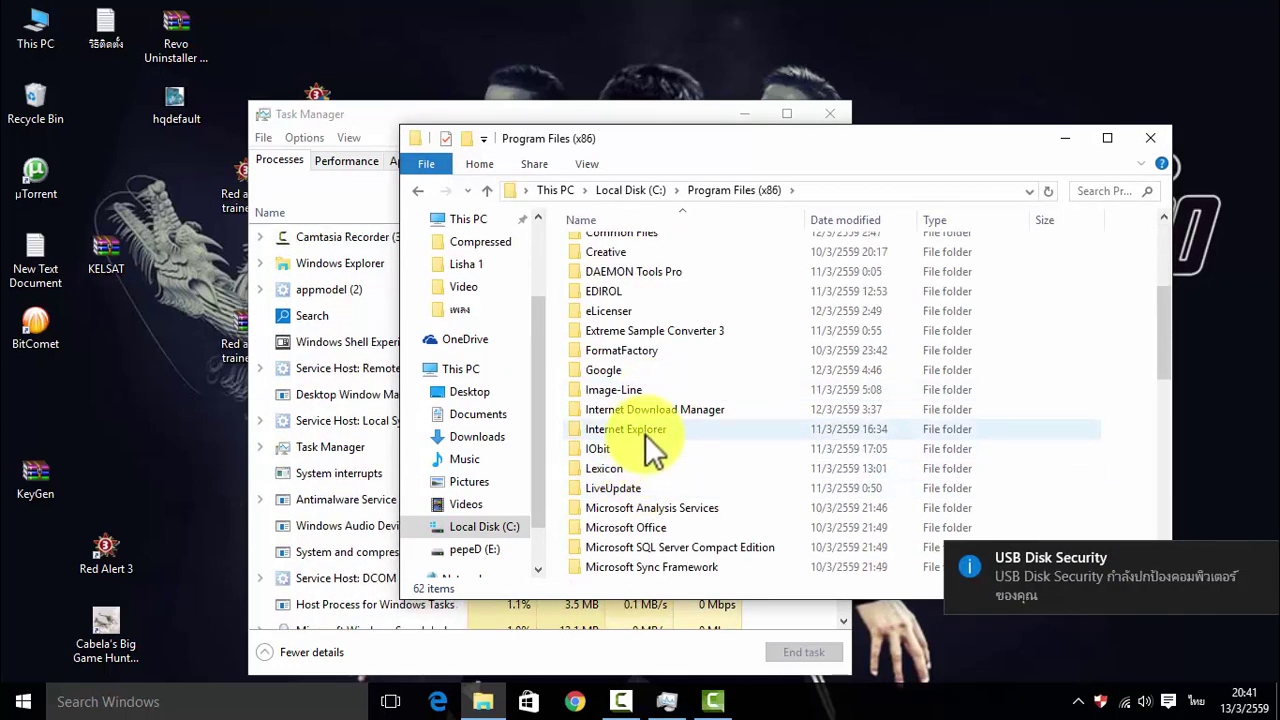
scroll(650, 410, "down", 6)
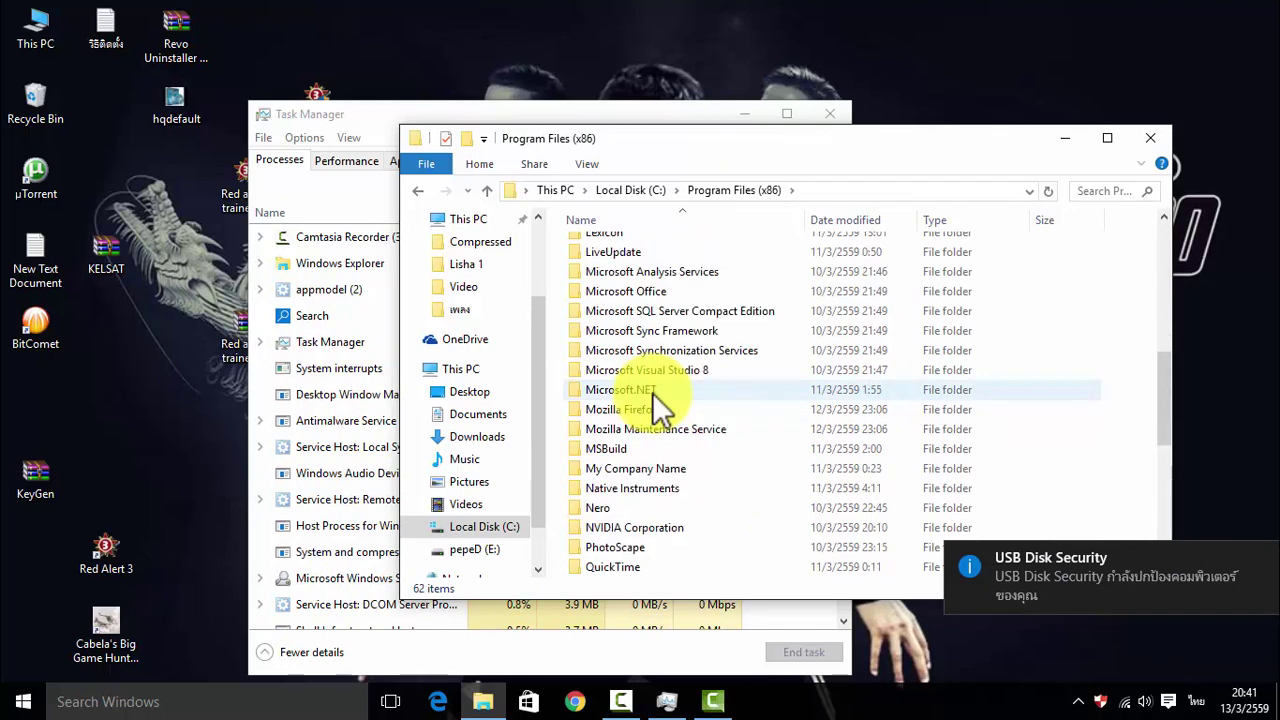
scroll(652, 400, "down", 2)
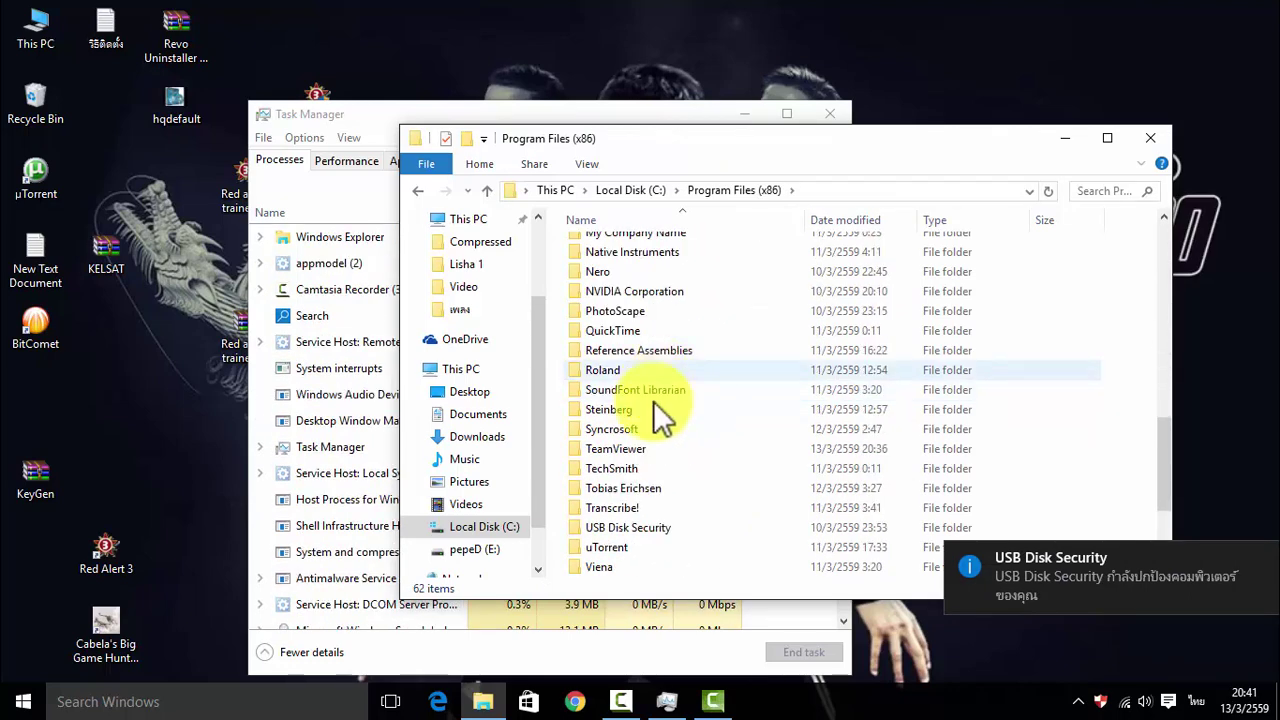
double_click(636, 442)
Step: Try to delete both leftover files, tv_w32.dll and tv_x64.dll, with administrator permission for all items, and abandon the operation
left_click_drag(711, 305, 667, 232)
key("Delete")
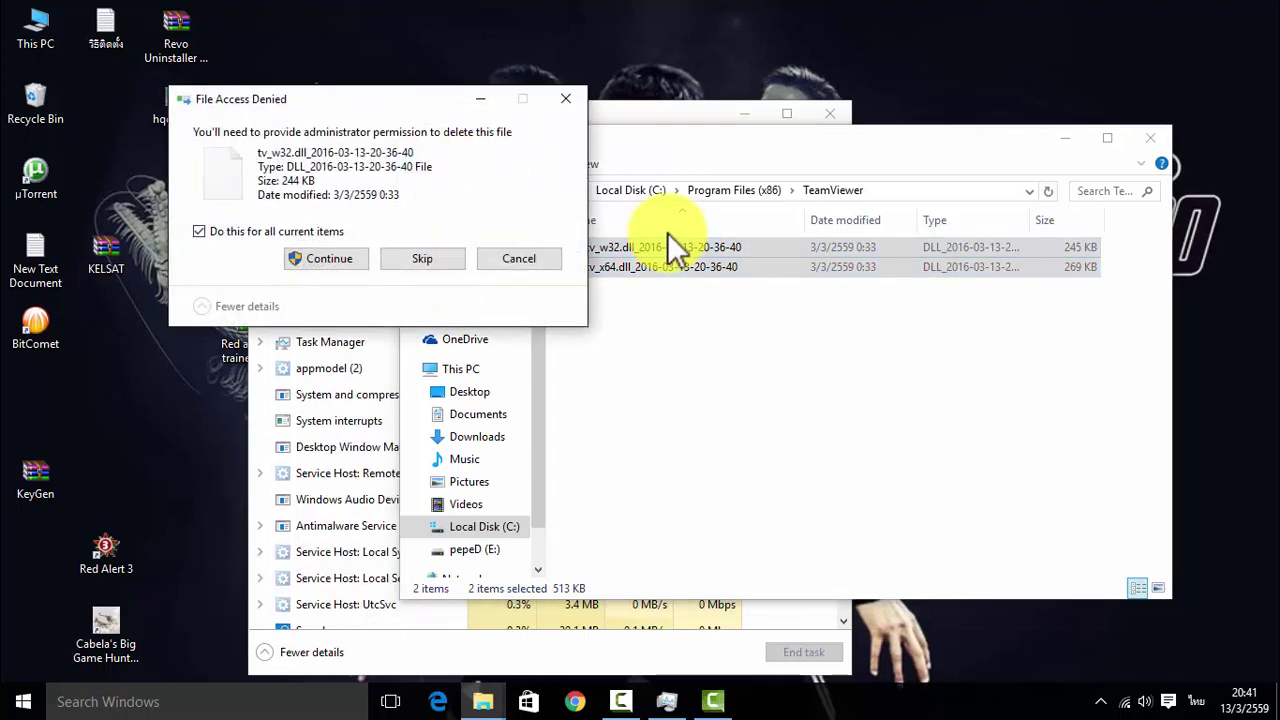
left_click(317, 259)
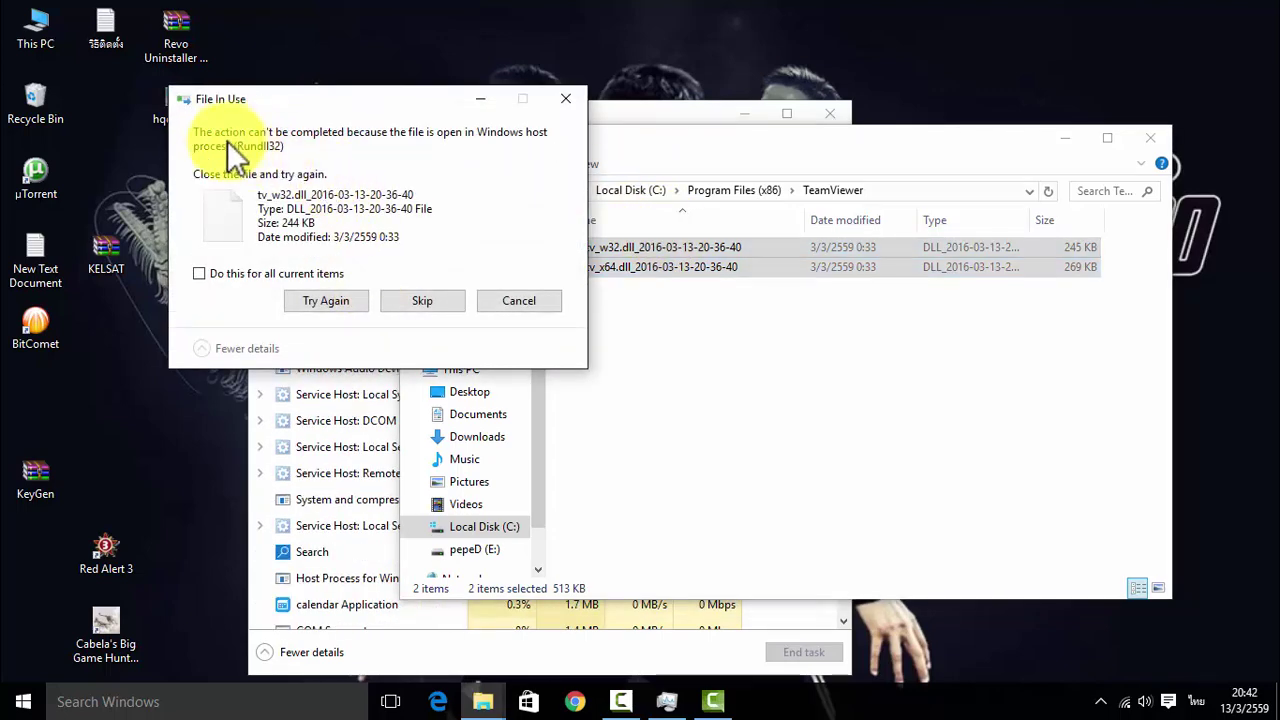
left_click(566, 99)
Step: Check the hidden notification area icons for TeamViewer, and close the File Explorer and Task Manager windows
left_click(1101, 701)
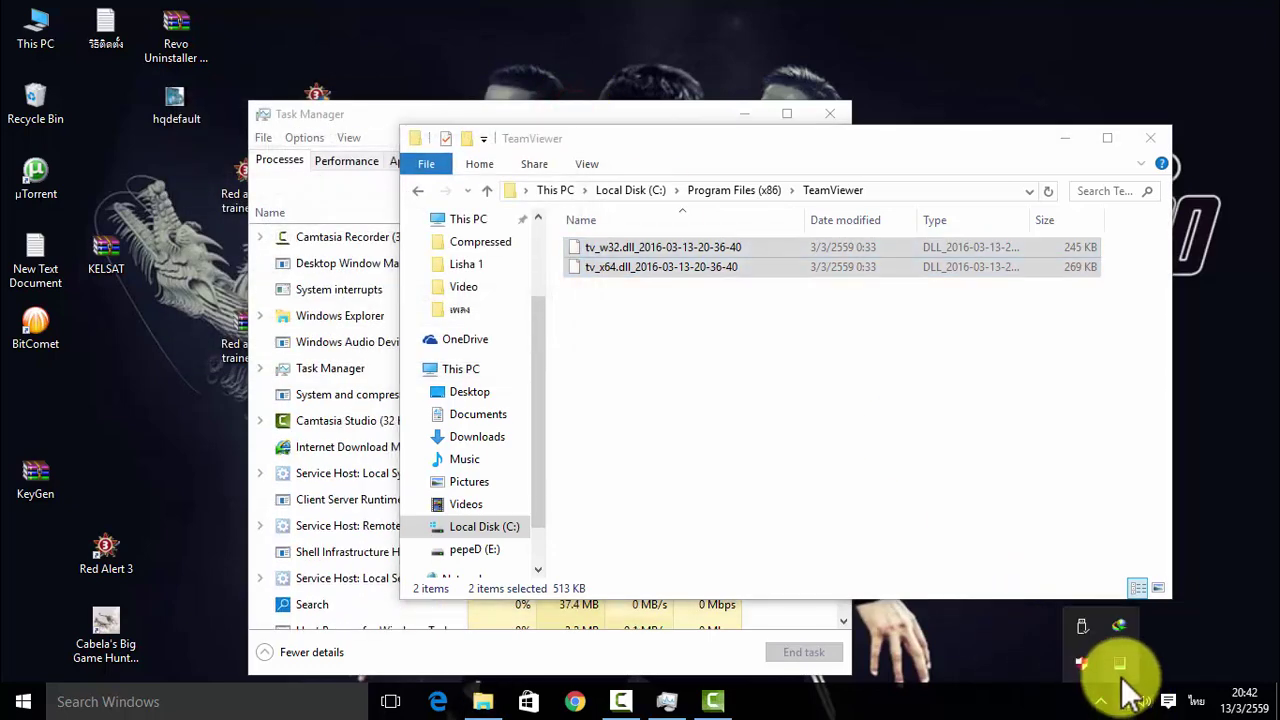
left_click(1165, 146)
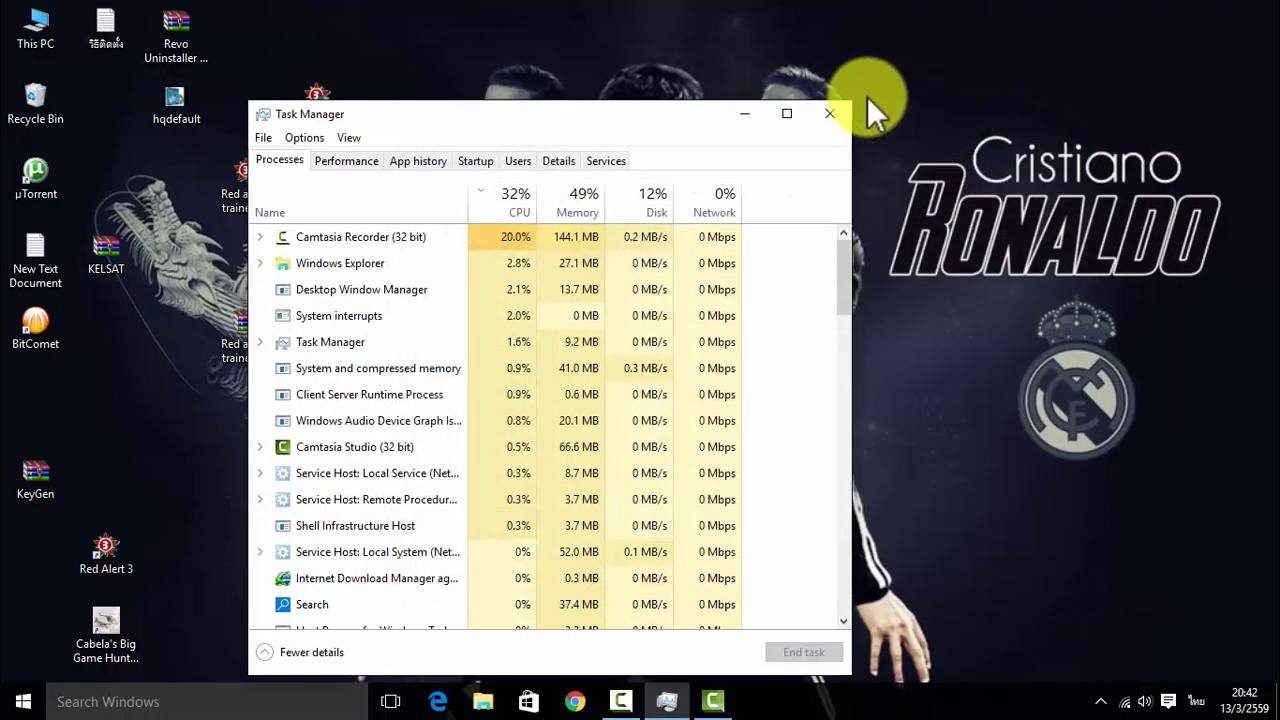
left_click(830, 112)
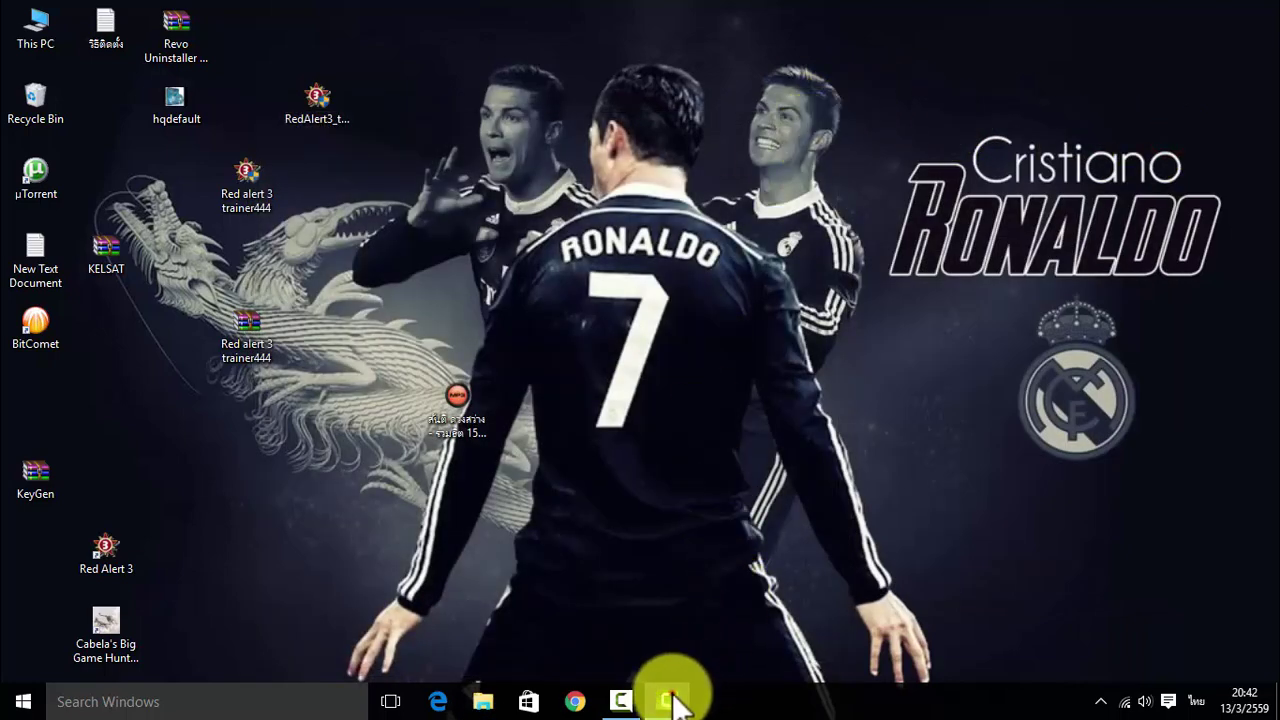
Step: Bring up the Camtasia Recorder control window
left_click(672, 700)
left_click(672, 700)
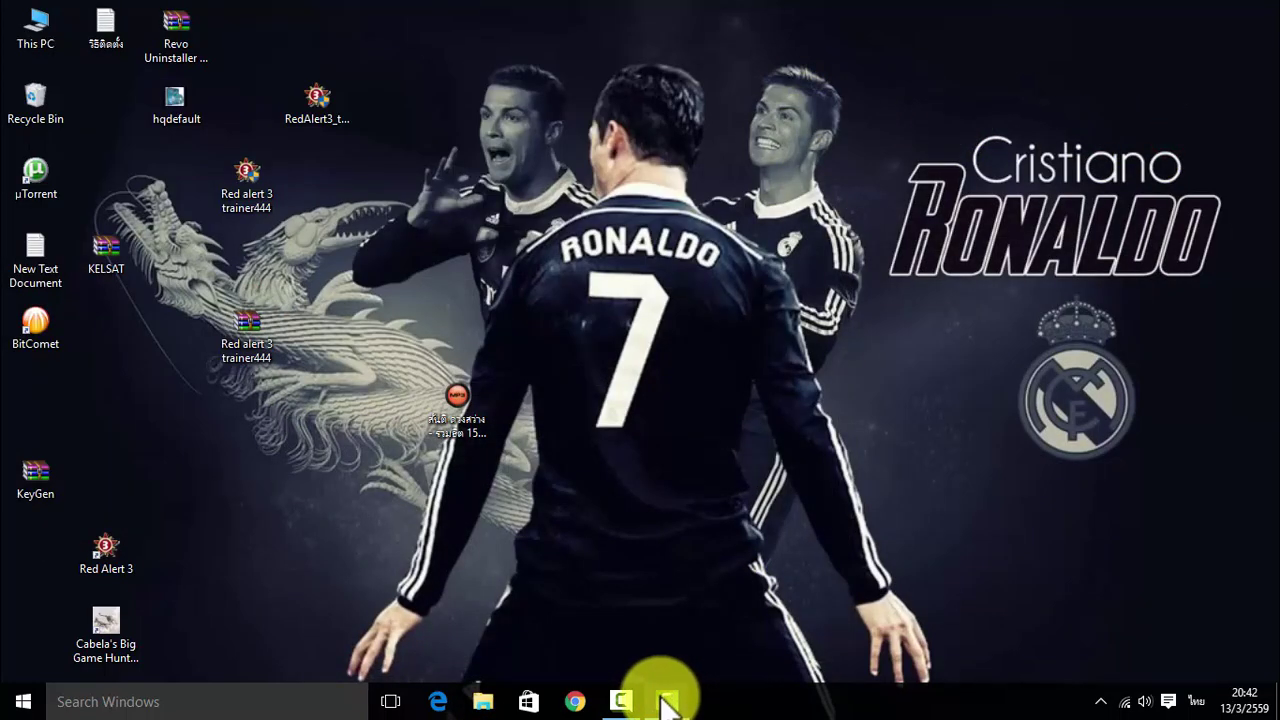
left_click(622, 701)
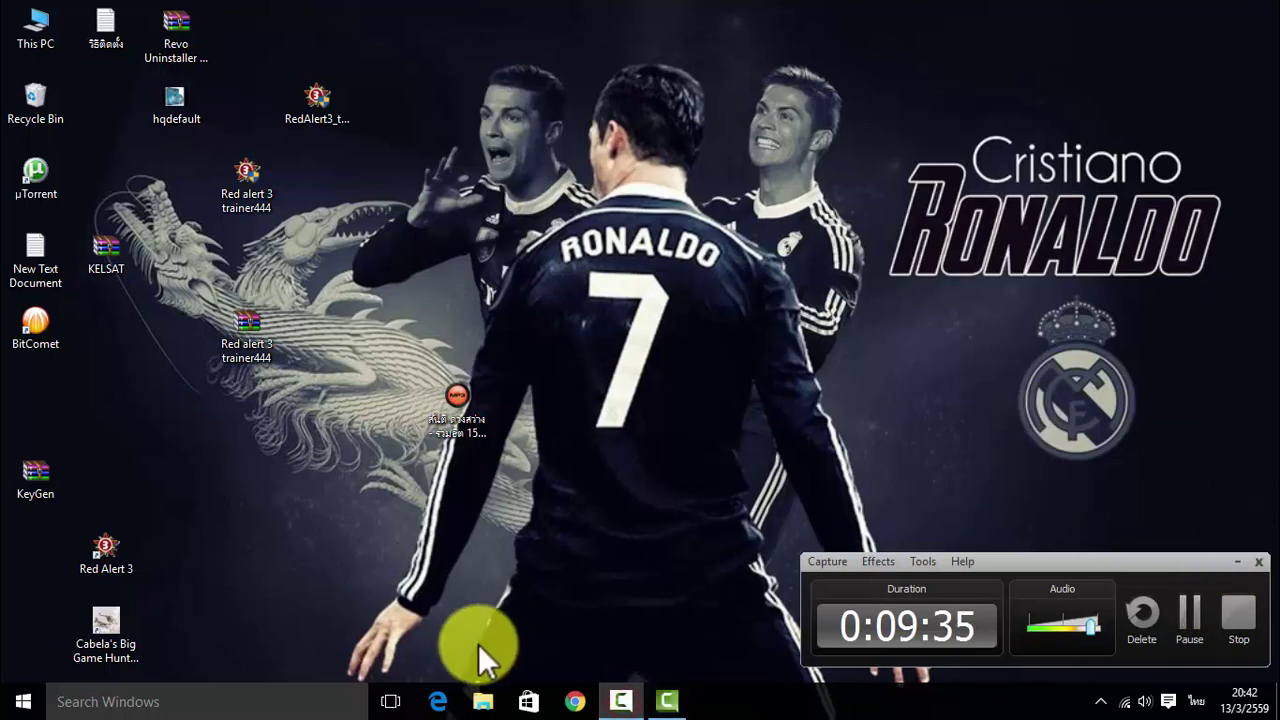
left_click(22, 700)
scroll(617, 336, "down", 5)
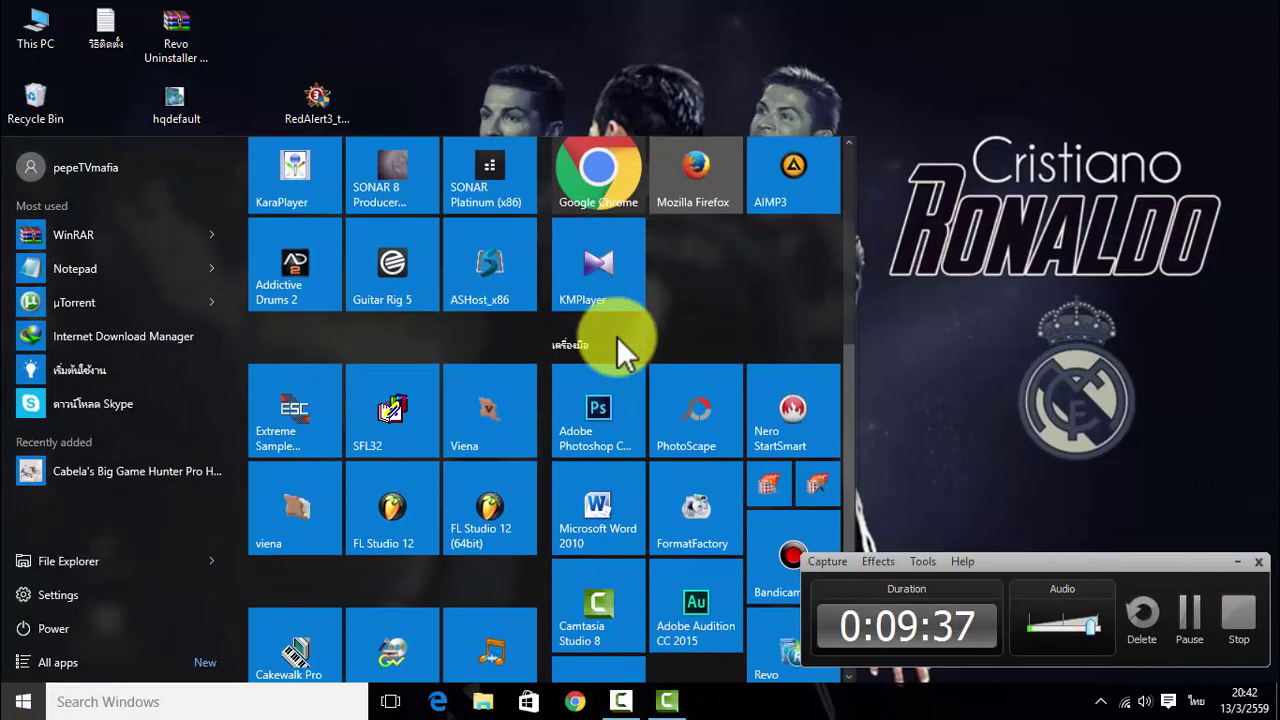
left_click(515, 8)
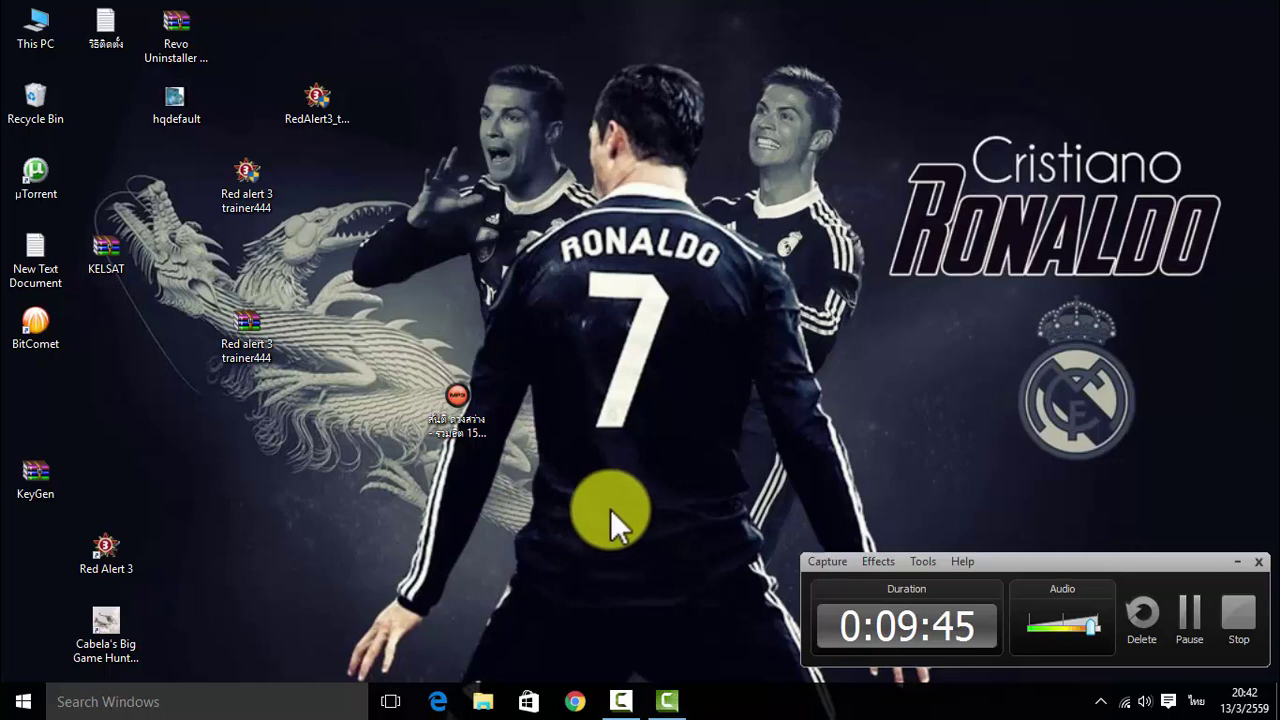
Step: Move the MP3 file on the desktop to the free spot beside BitComet, below KELSAT
left_click_drag(139, 319, 140, 322)
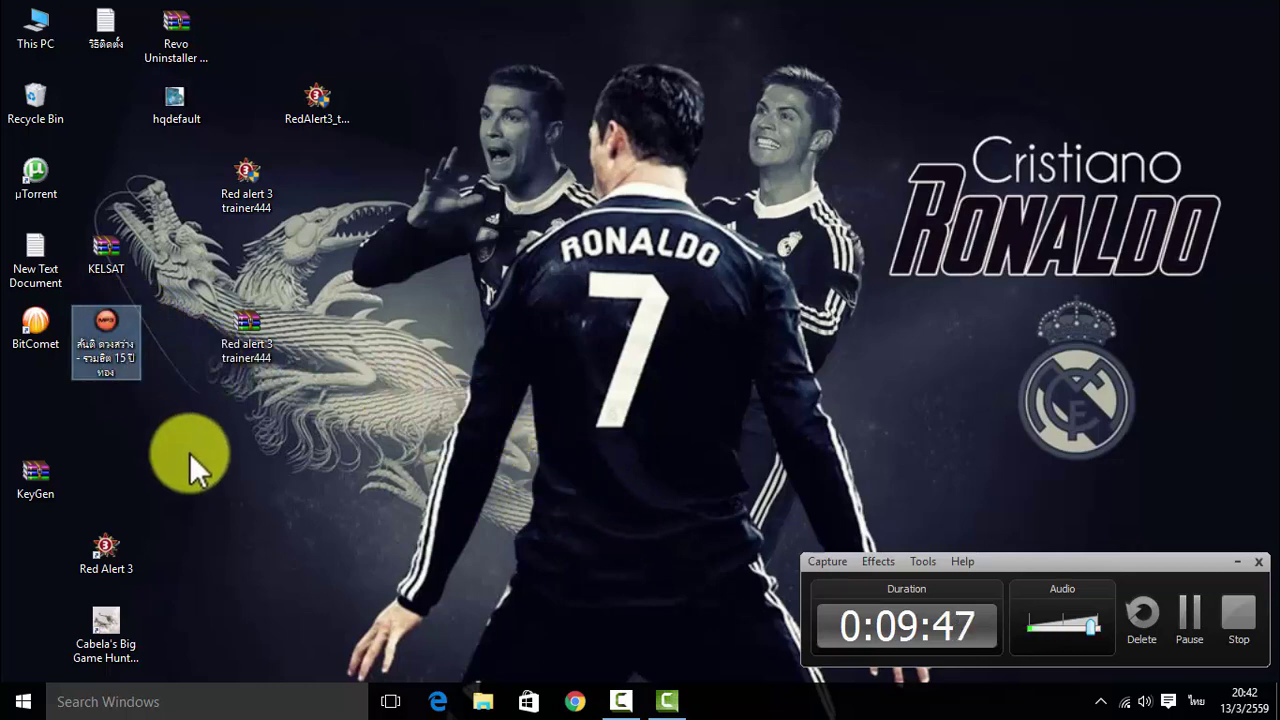